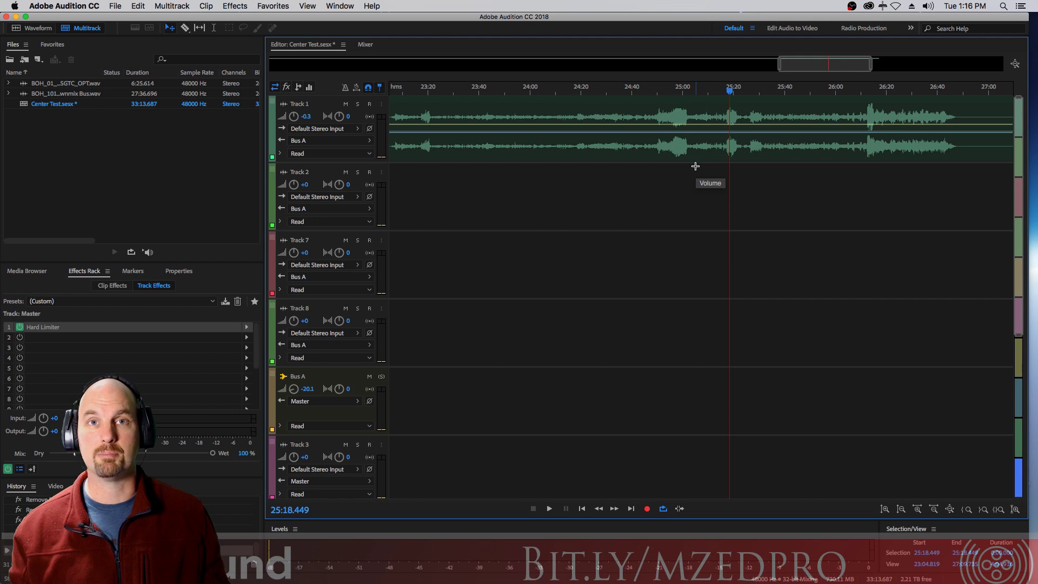
# Step: Play back the unprocessed mix from 25:18.449 to hear it before any extraction
pyautogui.press('space')
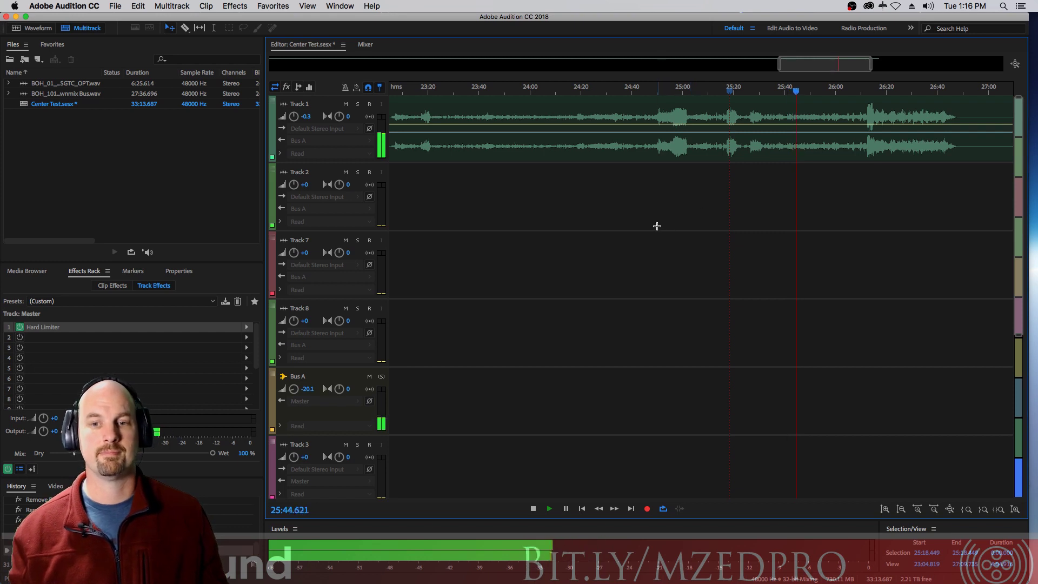
pyautogui.press('space')
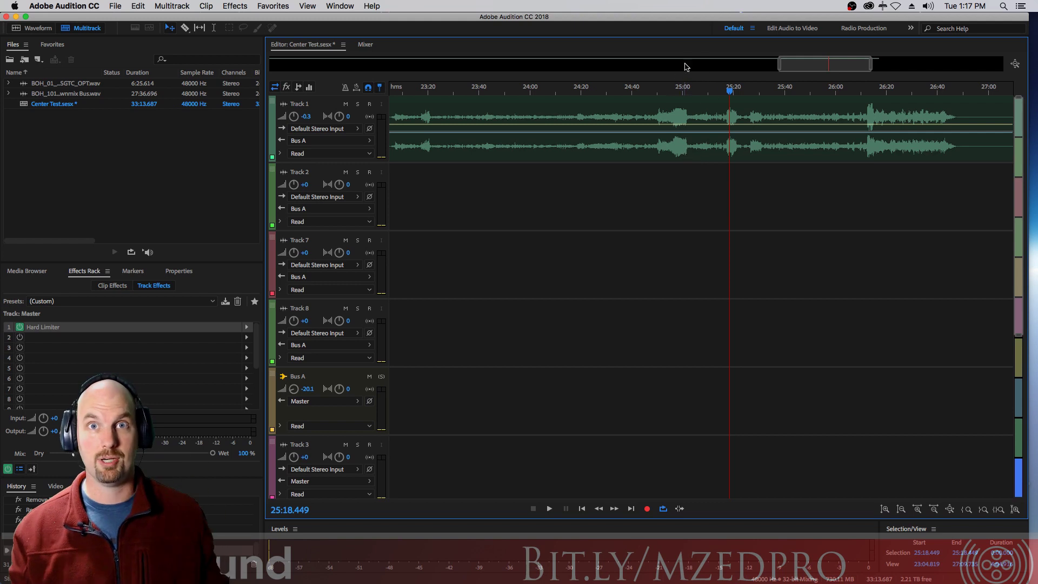
# Step: Duplicate the Track 1 clip onto Track 2 at the same time position and mute Track 2
pyautogui.click(709, 158)
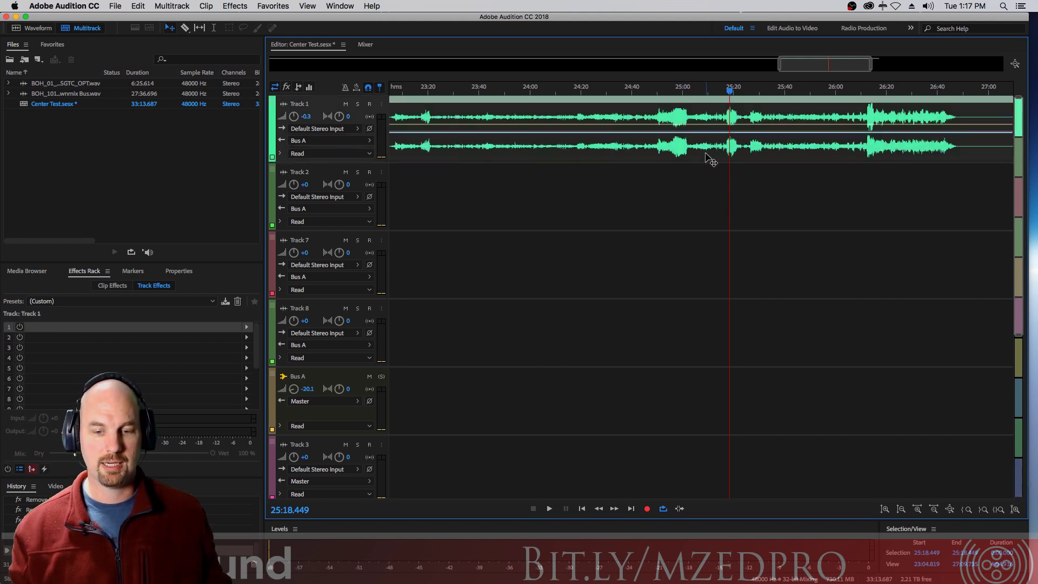
pyautogui.moveTo(708, 158); pyautogui.dragTo(706, 215)
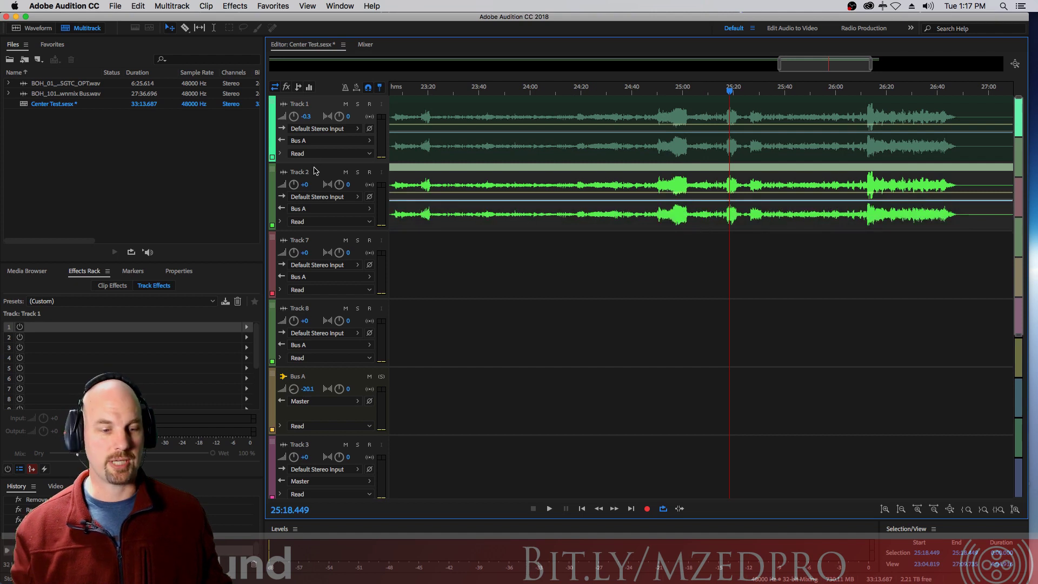
pyautogui.click(346, 173)
# Step: Rename Track 1 as "Mono" and Track 2 as "NON Mono"
pyautogui.click(301, 104)
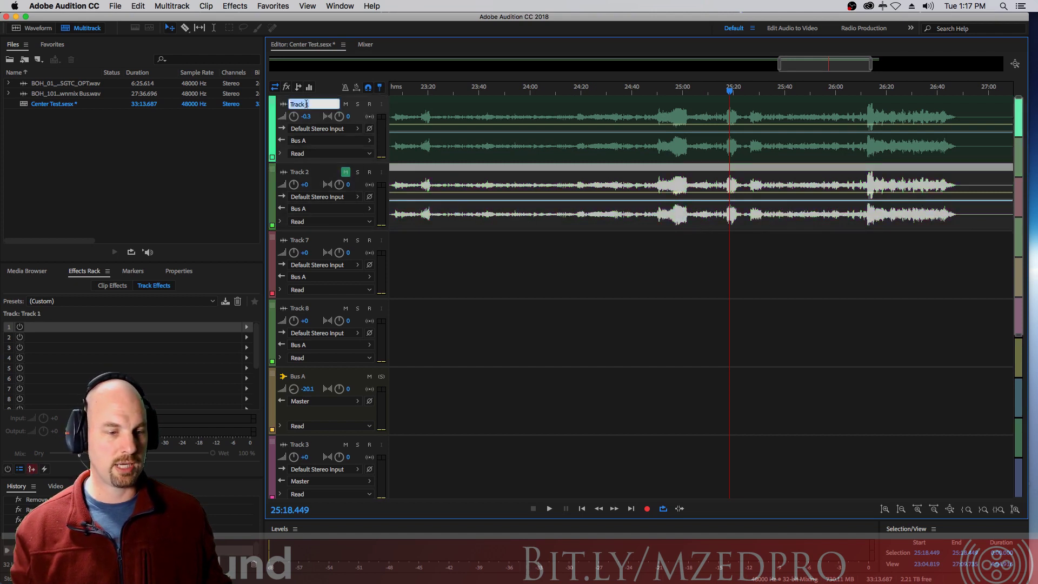
pyautogui.write('Mono')
pyautogui.press('Return')
pyautogui.click(298, 173)
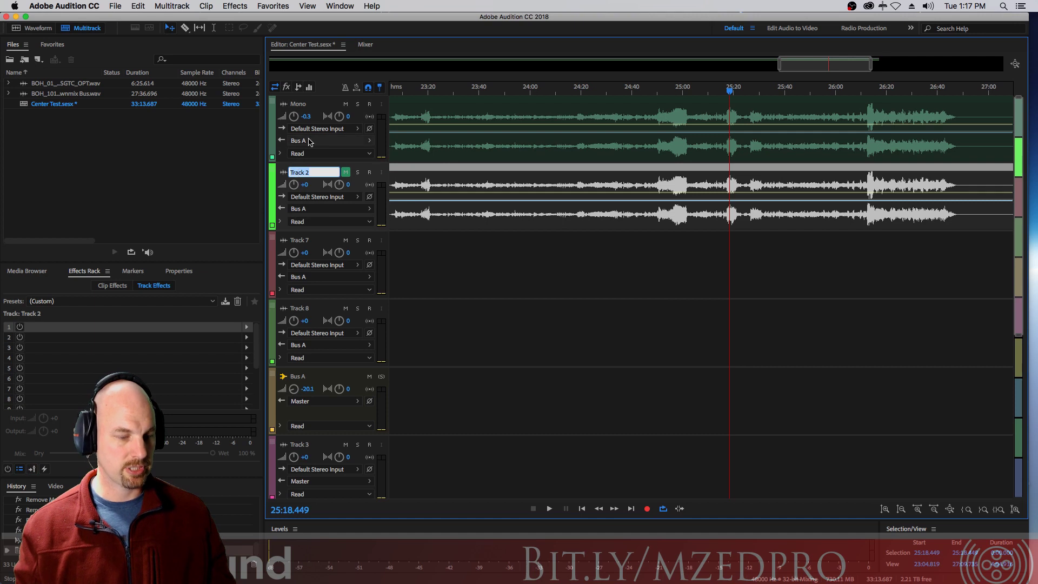
pyautogui.write('NON Mon')
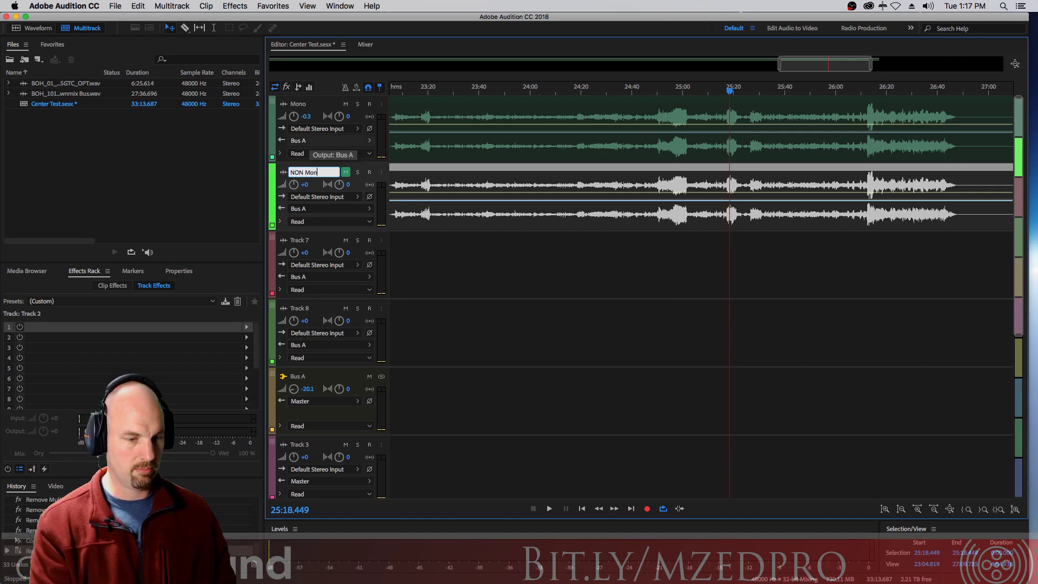
pyautogui.write('o')
pyautogui.press('Return')
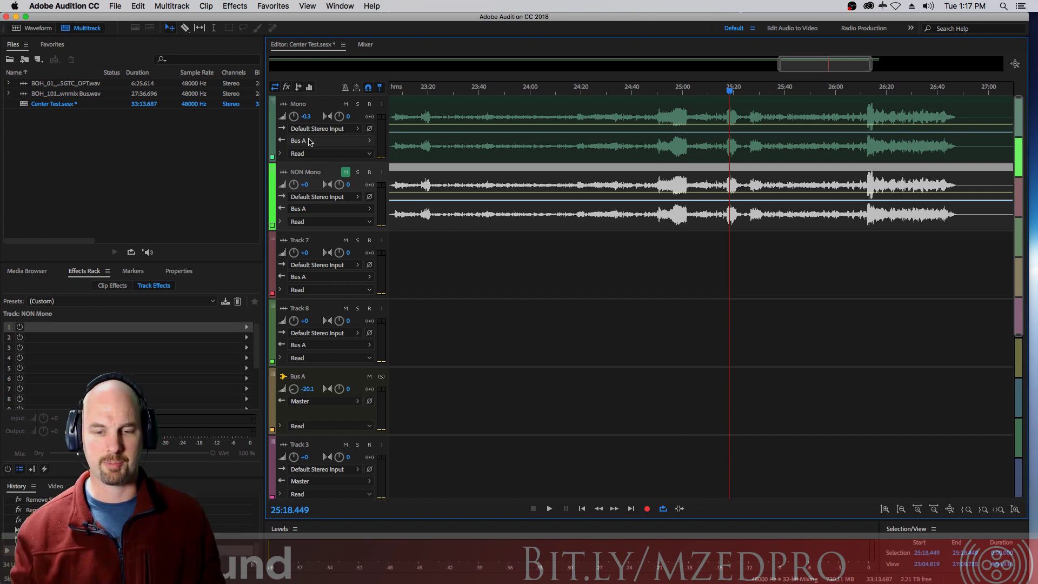
# Step: Add the Center Channel Extractor stereo imagery effect to slot 1 of the Mono track
pyautogui.click(314, 108)
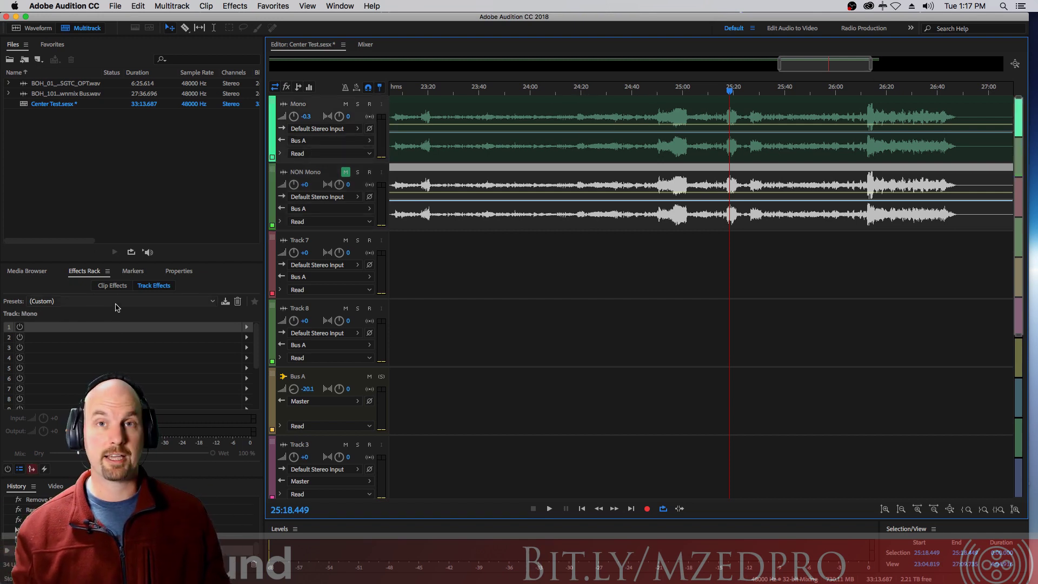
pyautogui.click(248, 328)
pyautogui.click(247, 328)
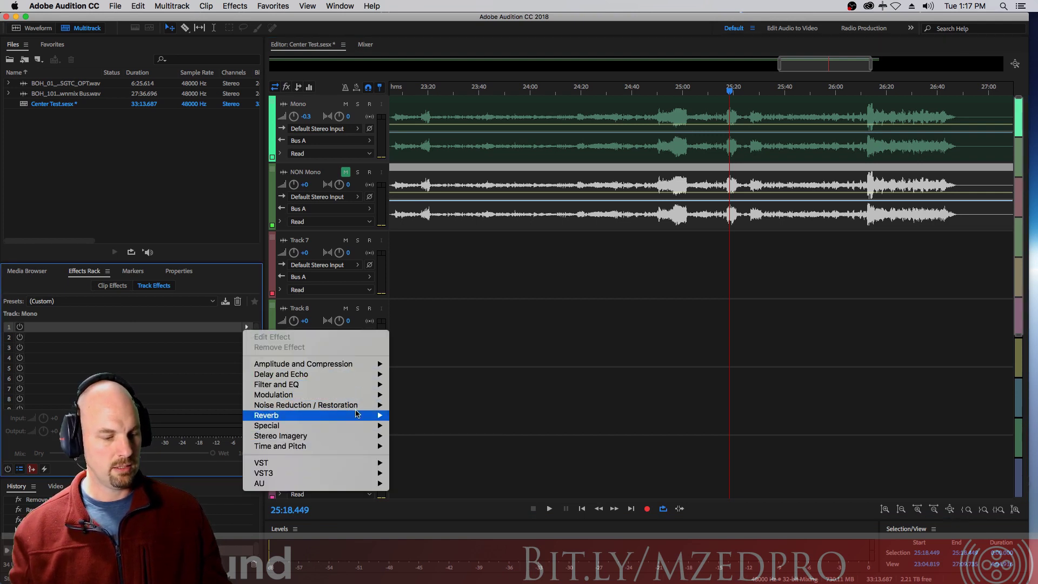
pyautogui.moveTo(361, 425)
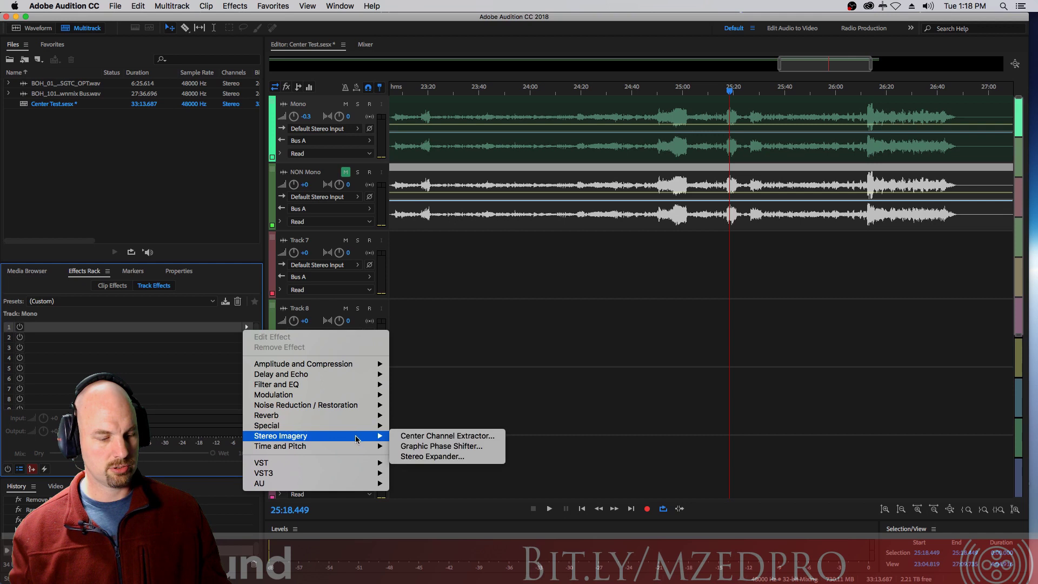
pyautogui.click(474, 436)
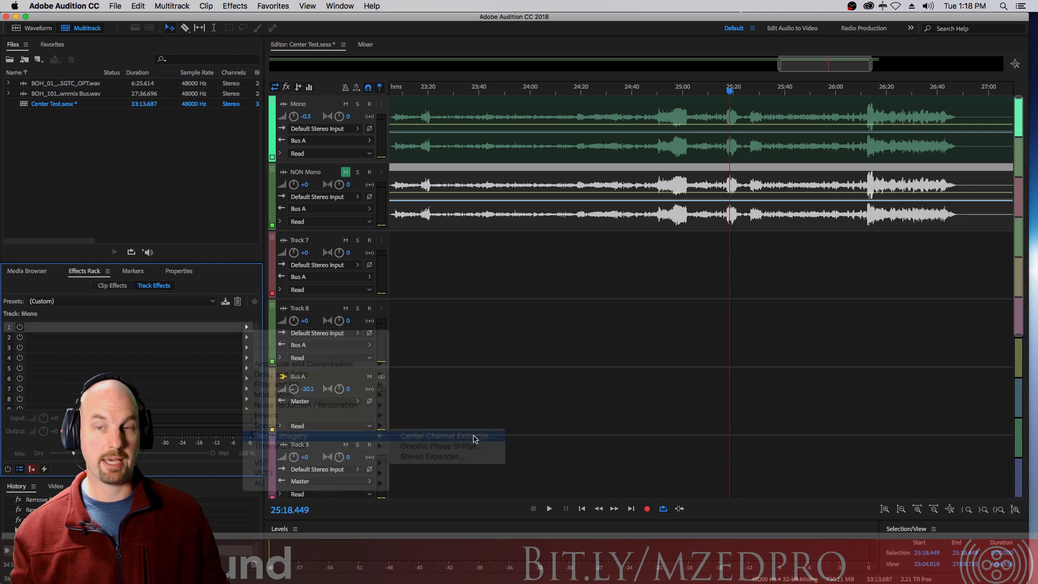
pyautogui.moveTo(569, 204); pyautogui.dragTo(668, 152)
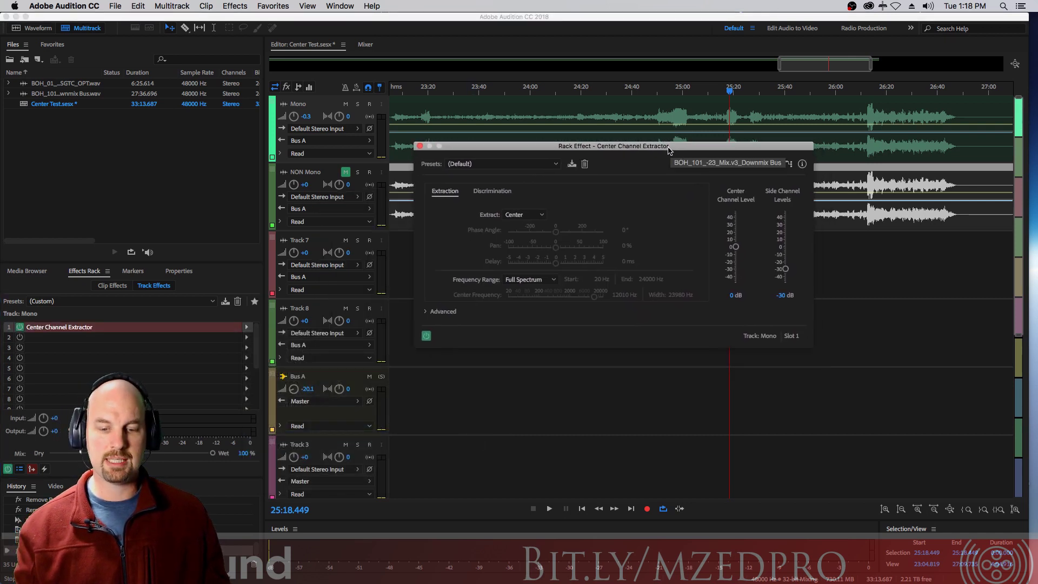
# Step: Keep Center as the extraction type and set the center channel level to 48 dB and the side channel levels to -48 dB
pyautogui.click(529, 216)
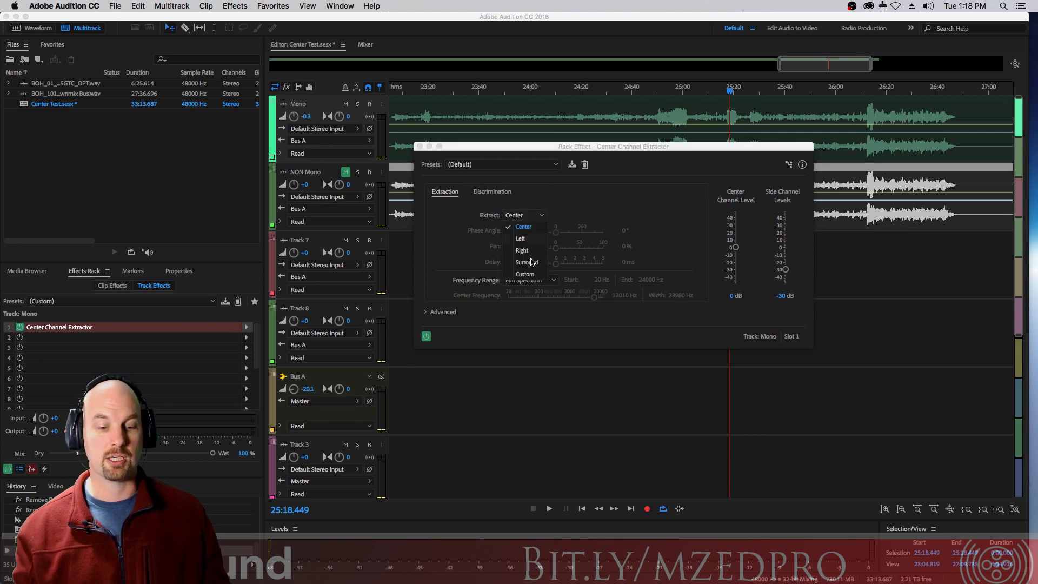
pyautogui.click(588, 204)
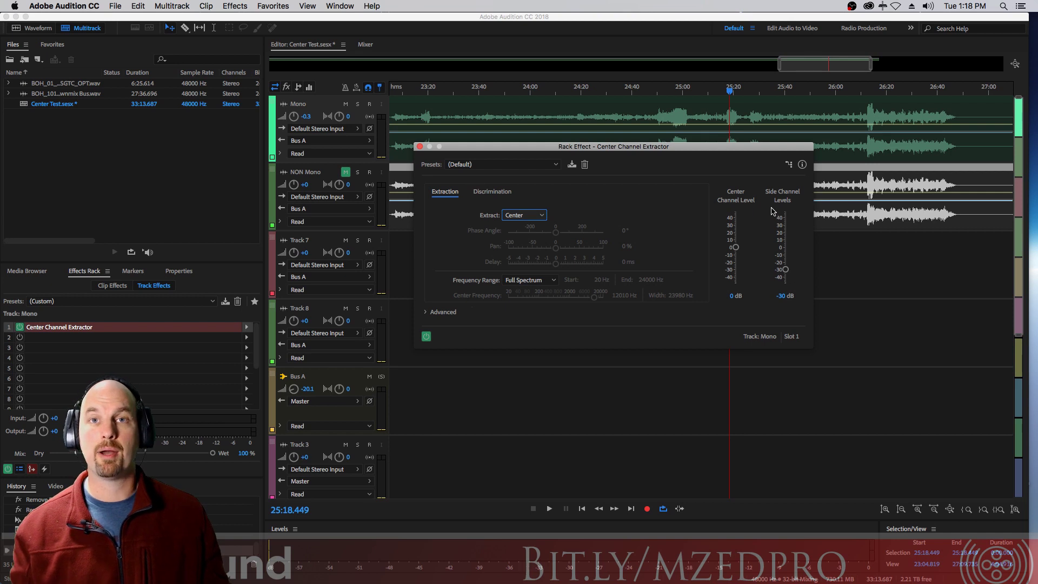
pyautogui.moveTo(740, 248); pyautogui.dragTo(745, 183)
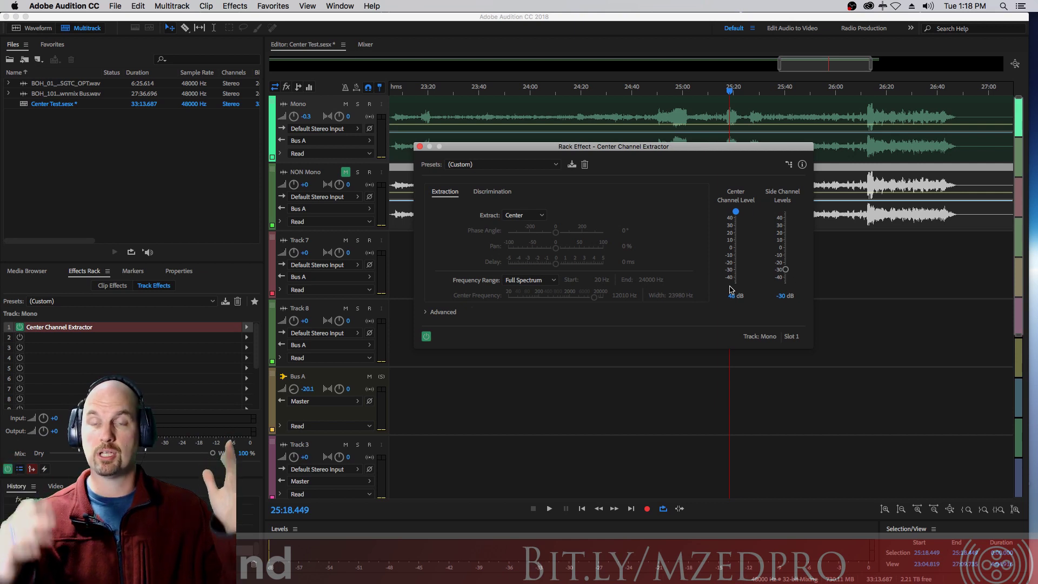
pyautogui.moveTo(785, 275); pyautogui.dragTo(766, 303)
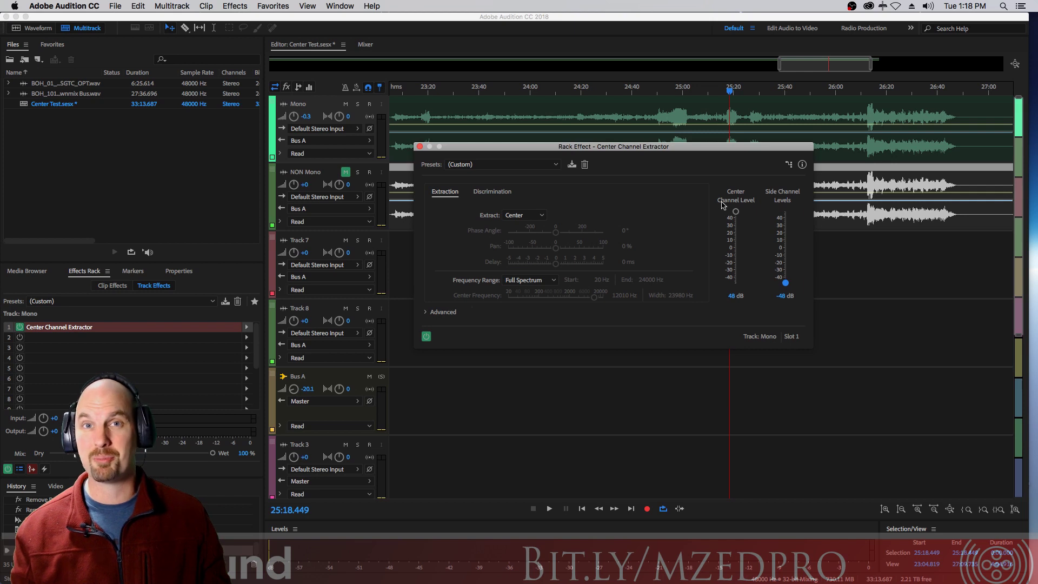
# Step: Add a Parametric Equalizer to slot 2 of the Mono track and set its master gain to -48 dB
pyautogui.click(247, 337)
pyautogui.moveTo(331, 395)
pyautogui.click(448, 447)
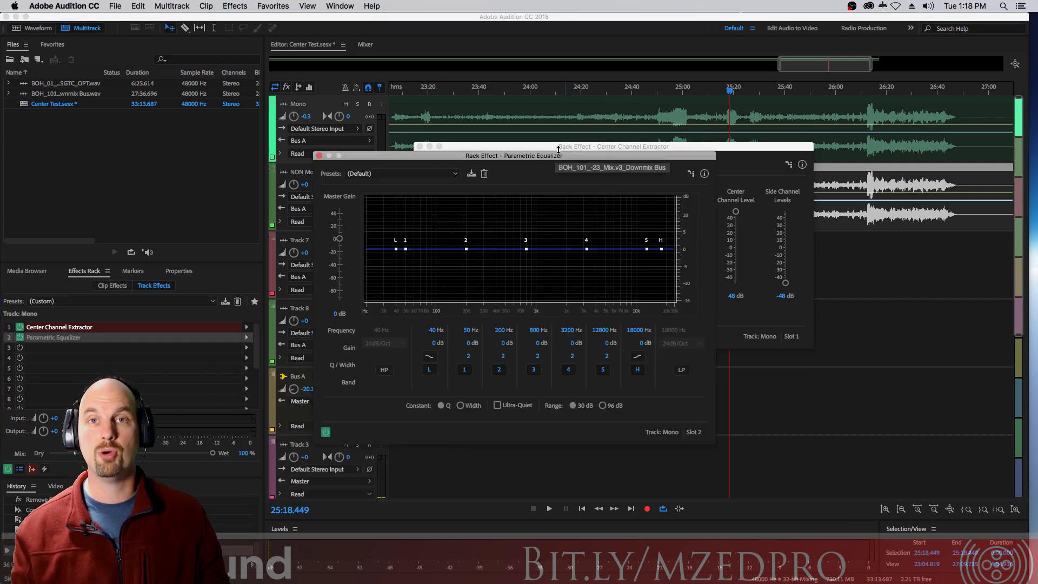
pyautogui.click(334, 314)
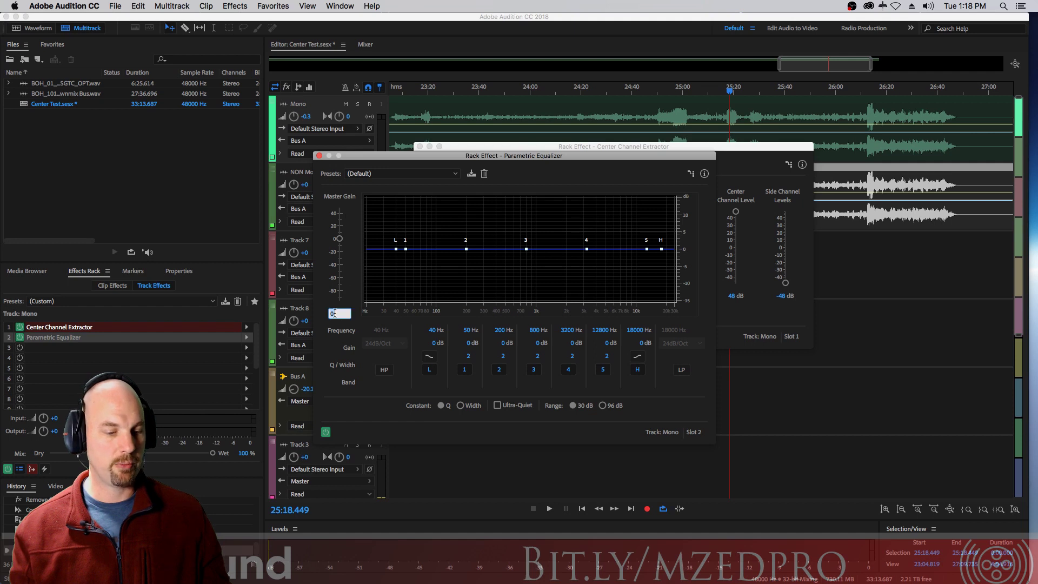
pyautogui.write('-48')
pyautogui.press('Return')
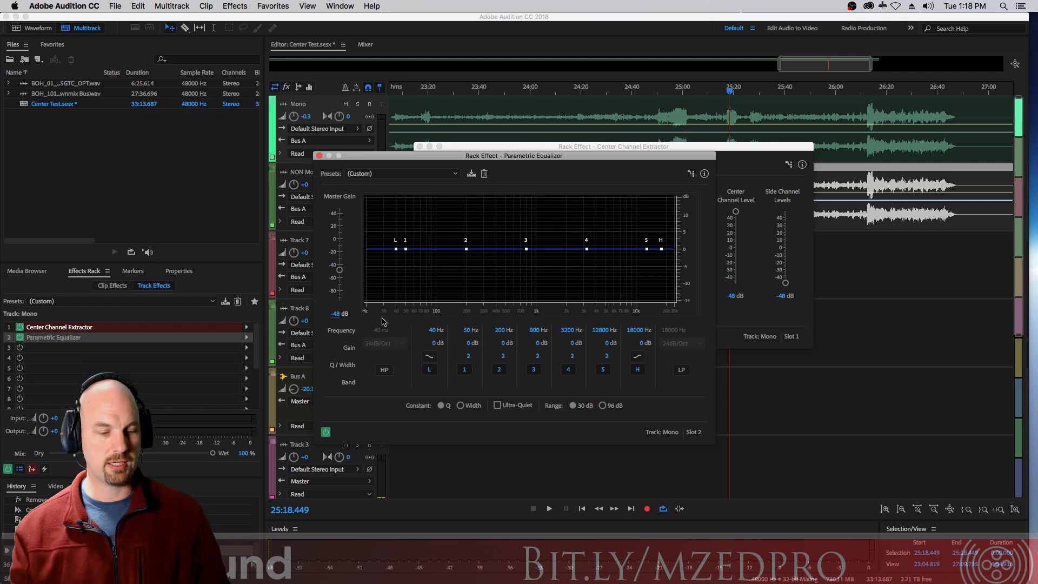
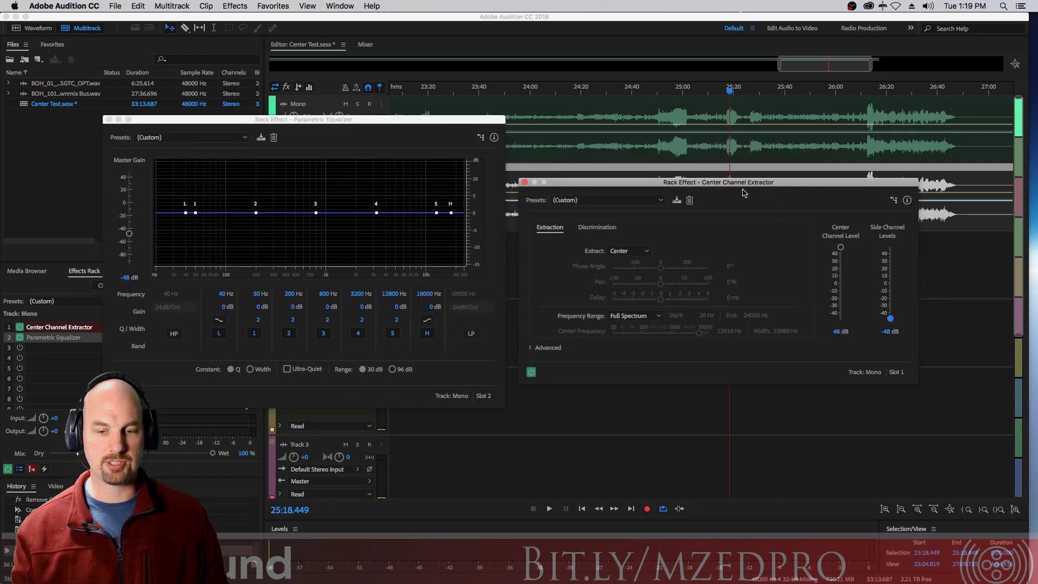
# Step: Play back the Mono track to listen to its extracted center channel, watching the equalizer's spectrum
pyautogui.moveTo(458, 119); pyautogui.dragTo(677, 182)
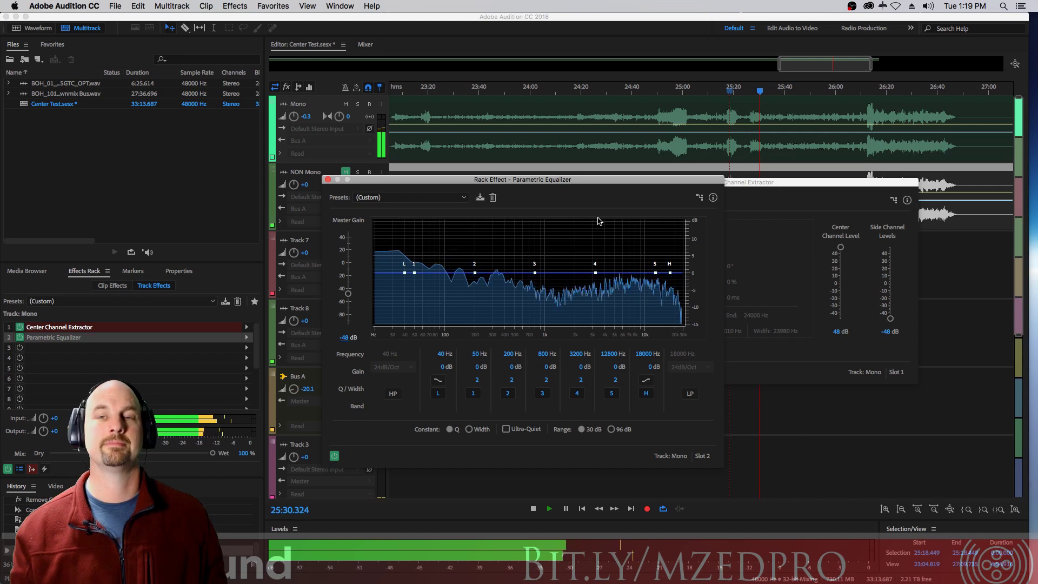
pyautogui.press('space')
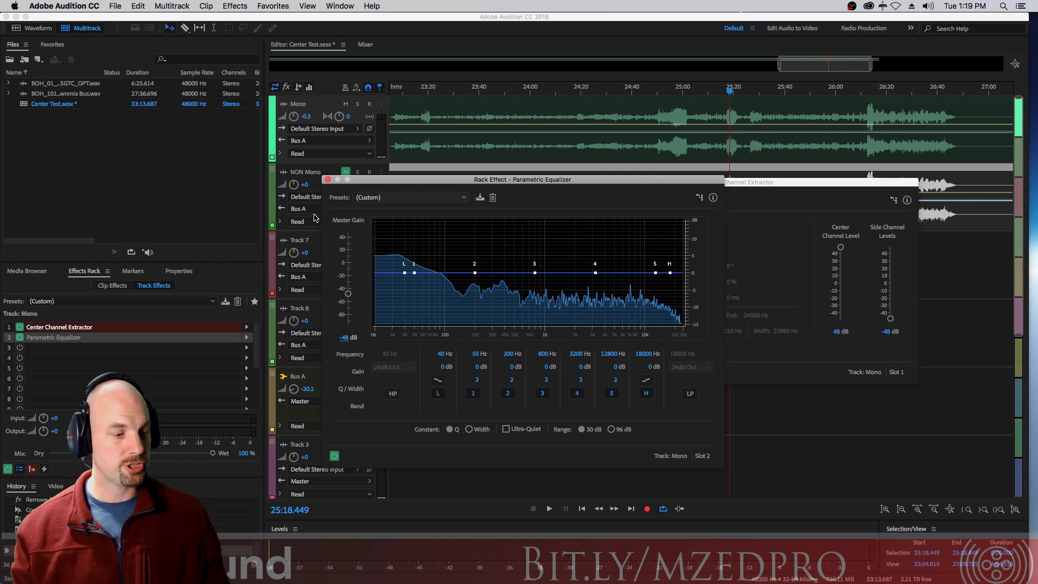
# Step: Show the effects section in the track headers and add the Waves PAZ- Position (s) analyzer to slot 2 of the Master track
pyautogui.moveTo(1018, 160); pyautogui.dragTo(998, 382)
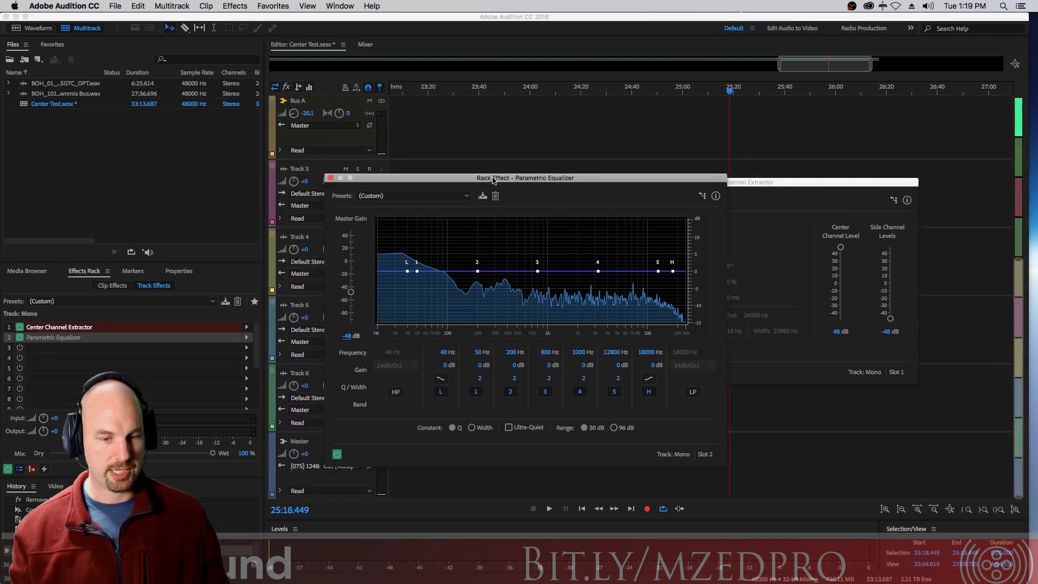
pyautogui.moveTo(490, 182); pyautogui.dragTo(670, 120)
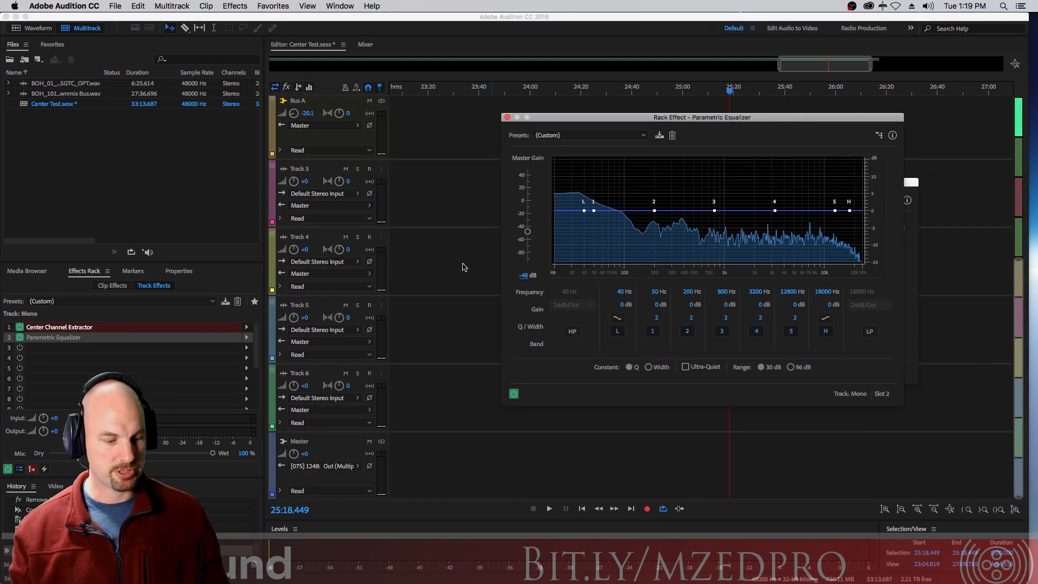
pyautogui.click(327, 448)
pyautogui.click(288, 87)
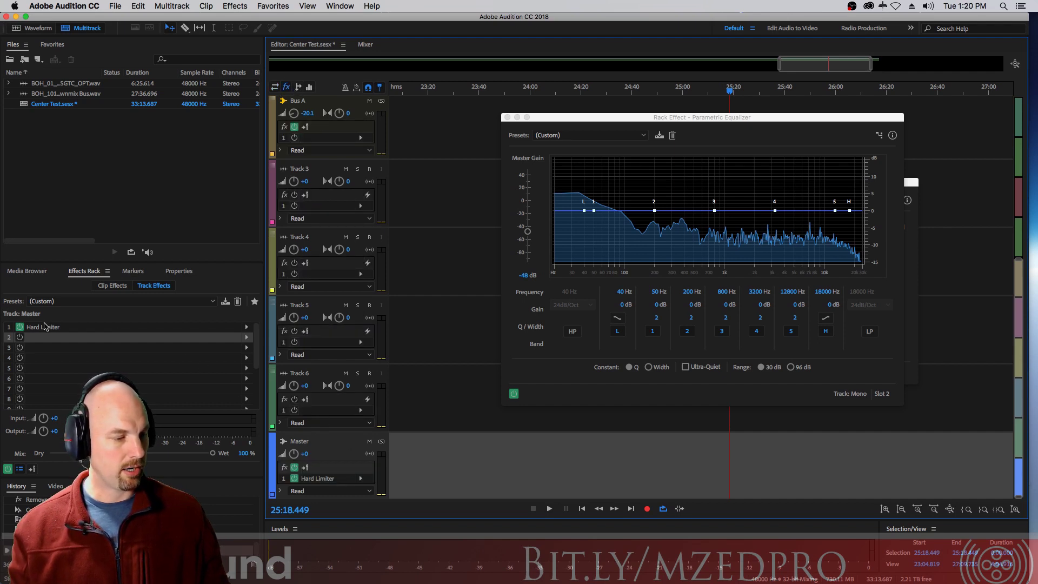
pyautogui.click(245, 338)
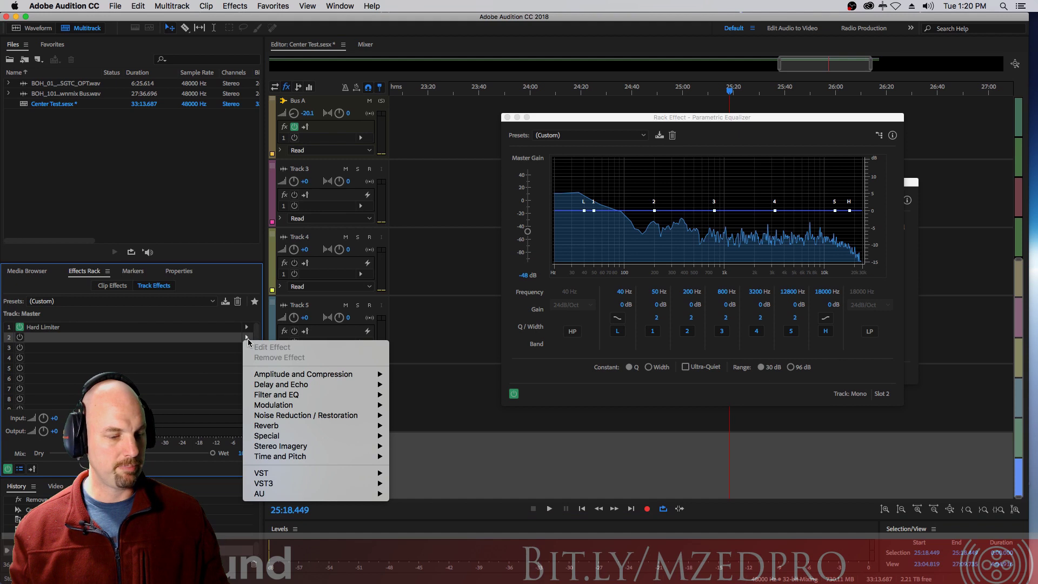
pyautogui.moveTo(324, 493)
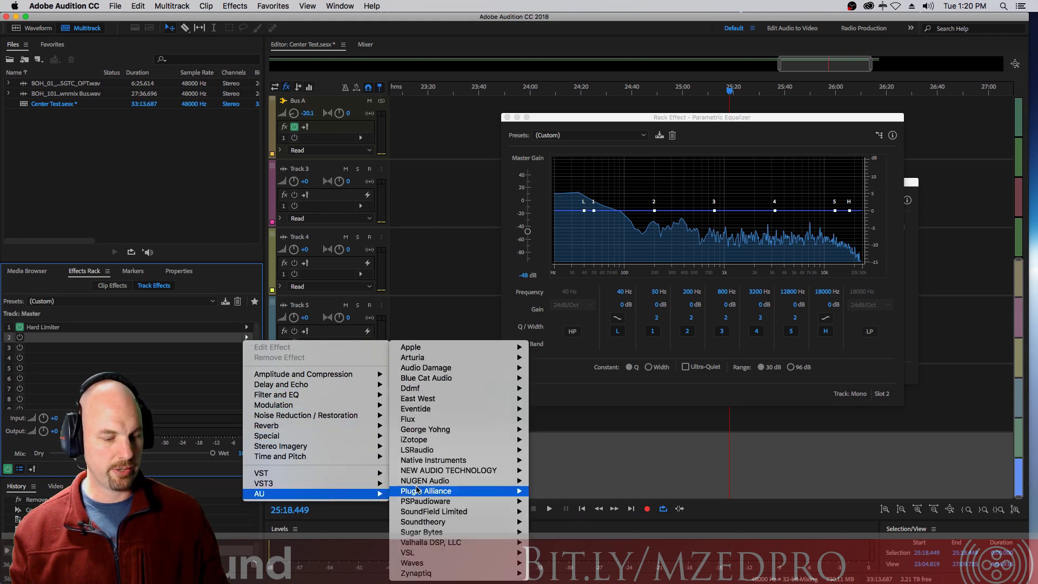
pyautogui.moveTo(460, 562)
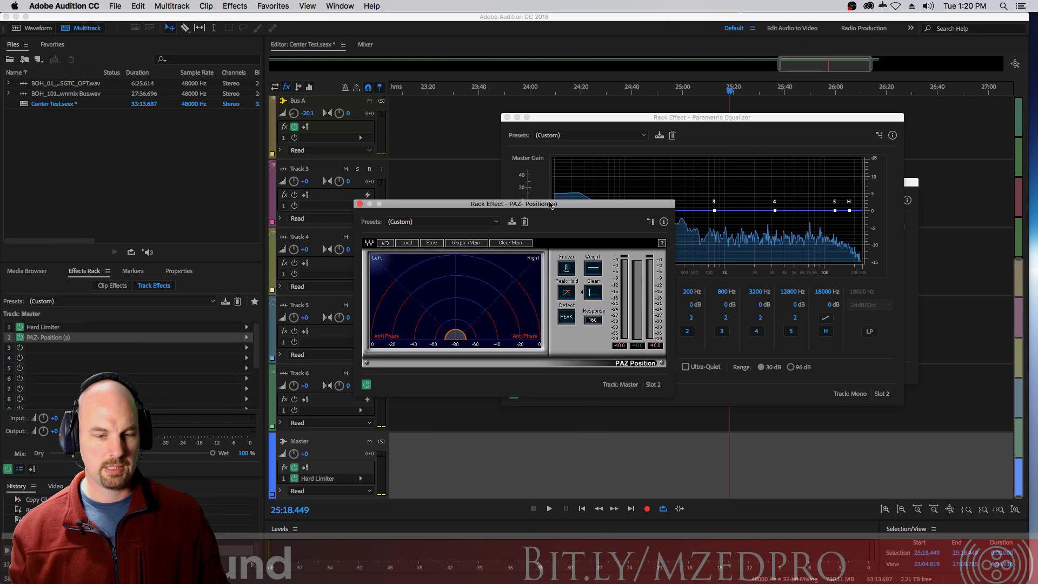
pyautogui.moveTo(472, 203); pyautogui.dragTo(549, 115)
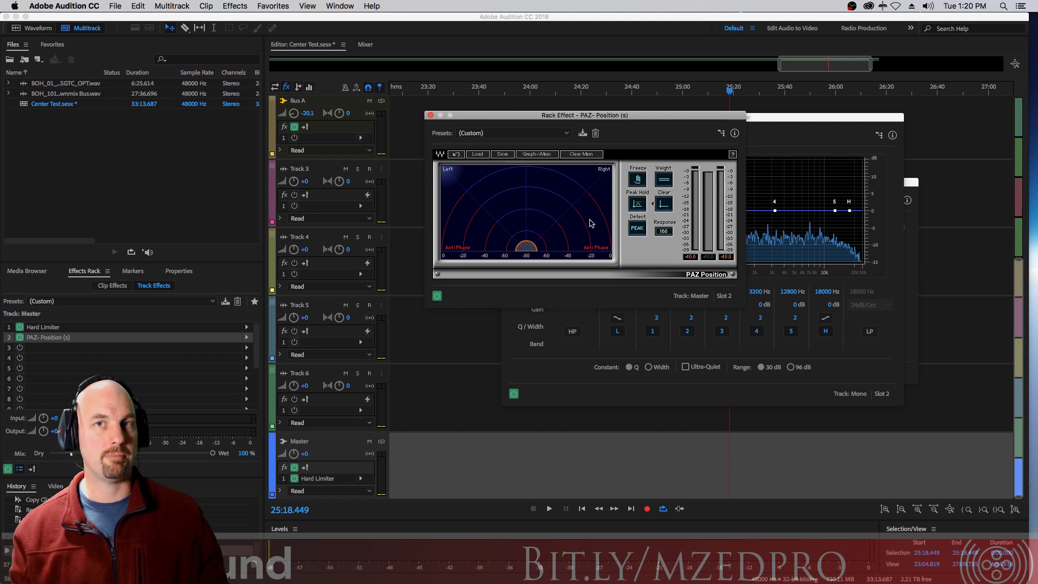
pyautogui.moveTo(574, 120); pyautogui.dragTo(534, 295)
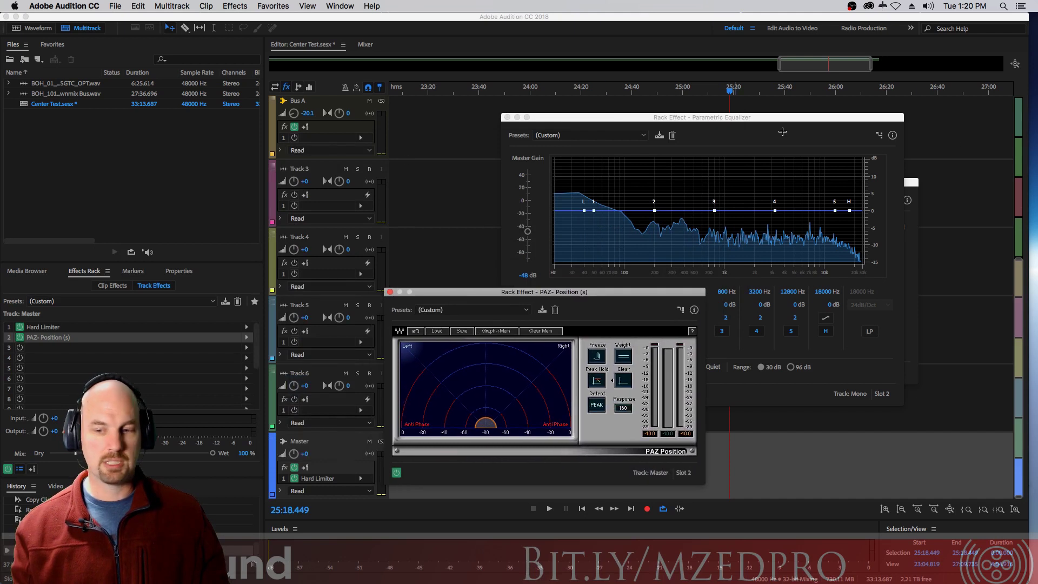
# Step: Play back the Mono track and examine its stereo position in the PAZ analyzer
pyautogui.moveTo(1016, 288); pyautogui.dragTo(988, 90)
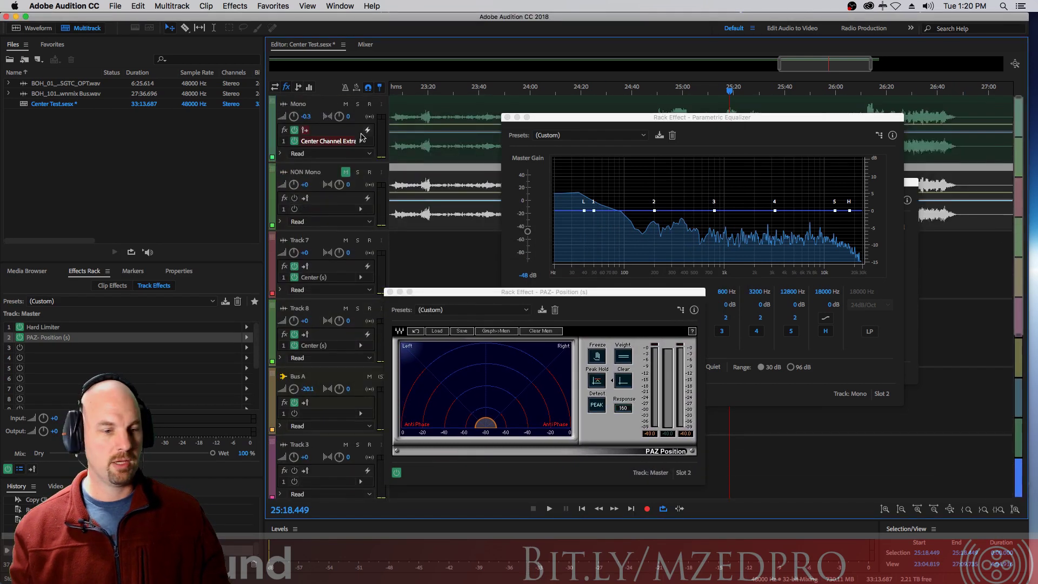
pyautogui.click(324, 106)
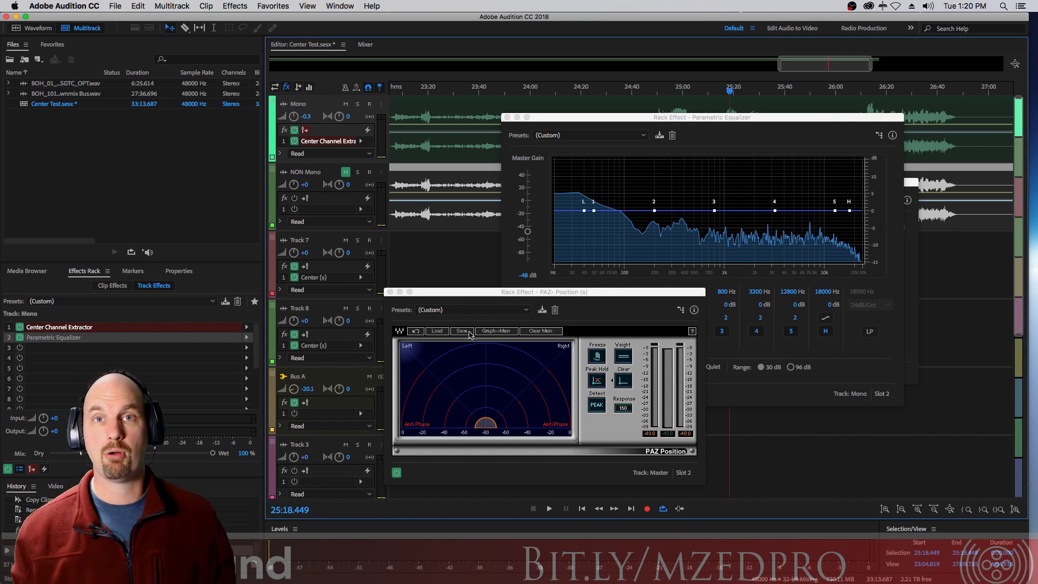
pyautogui.press('space')
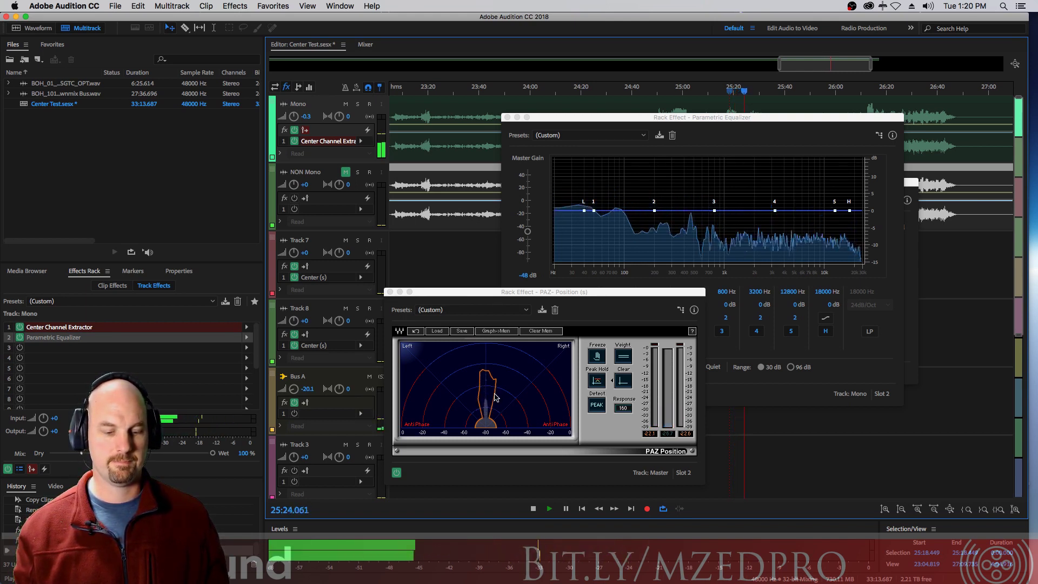
pyautogui.press('space')
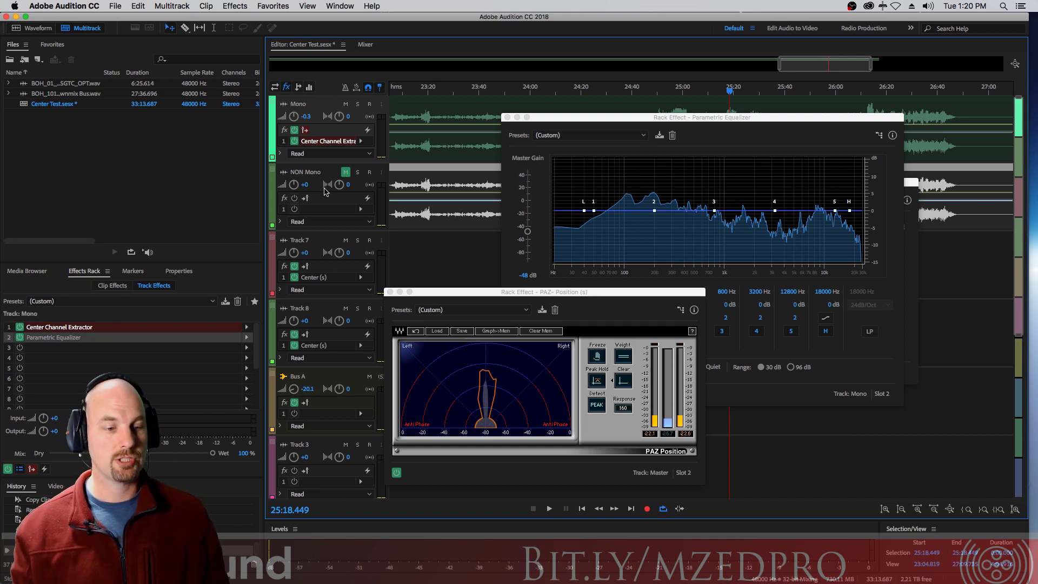
# Step: Add a Stereo Expander to slot 3 of the Mono track and set its stereo expand to 0%
pyautogui.click(247, 347)
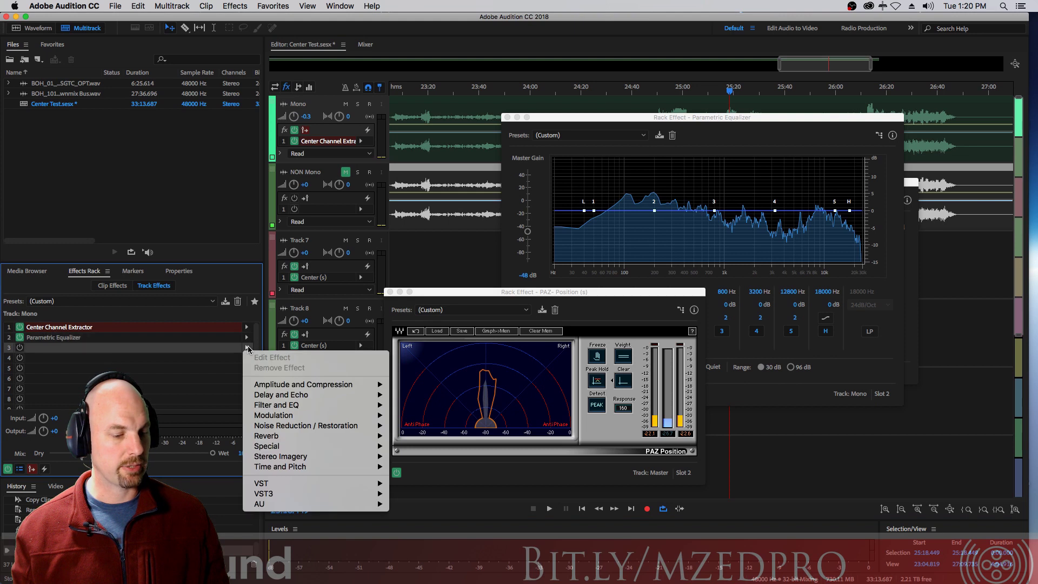
pyautogui.moveTo(336, 457)
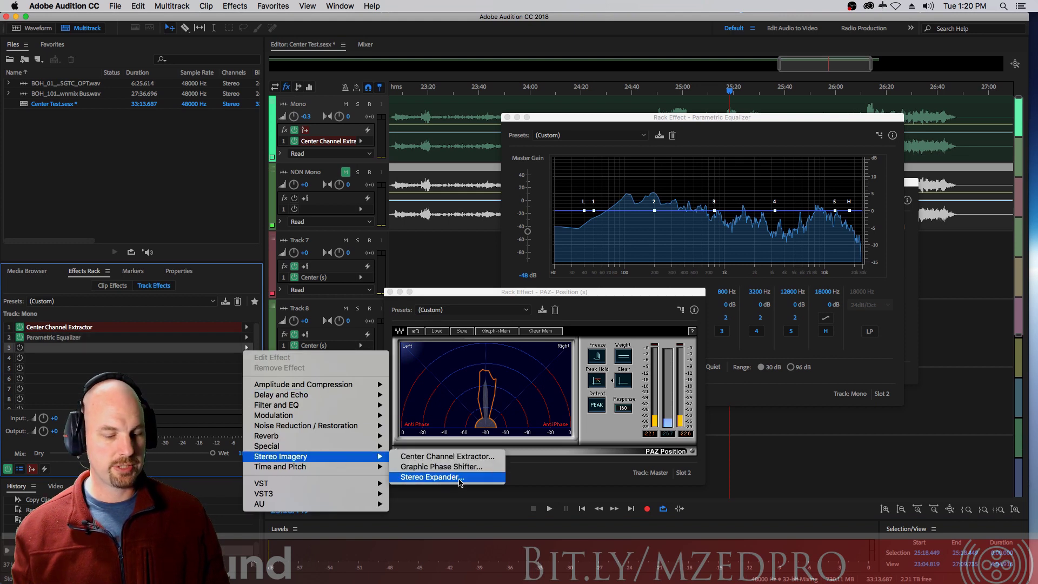
pyautogui.click(439, 477)
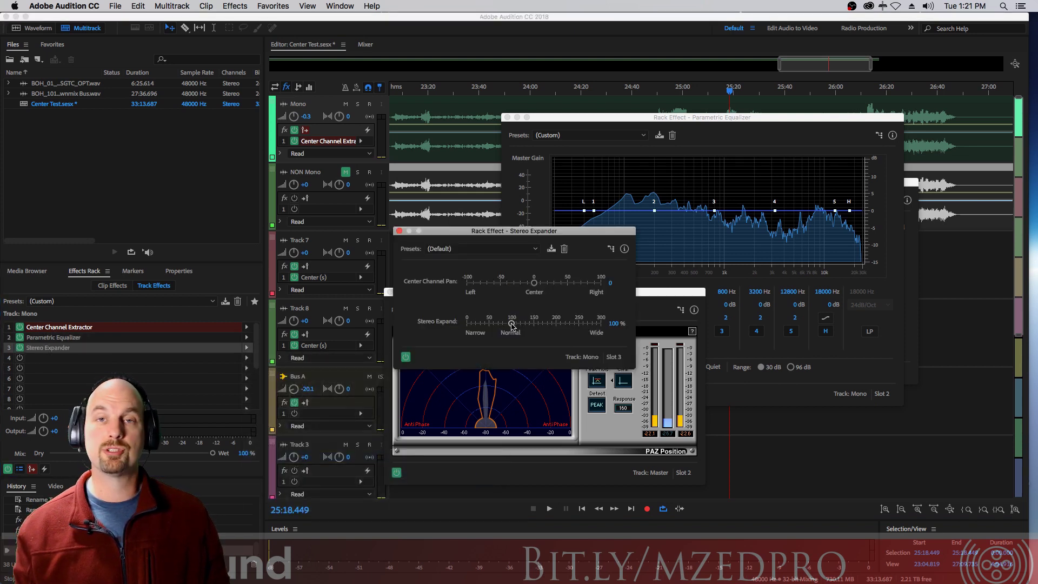
pyautogui.moveTo(512, 325); pyautogui.dragTo(455, 325)
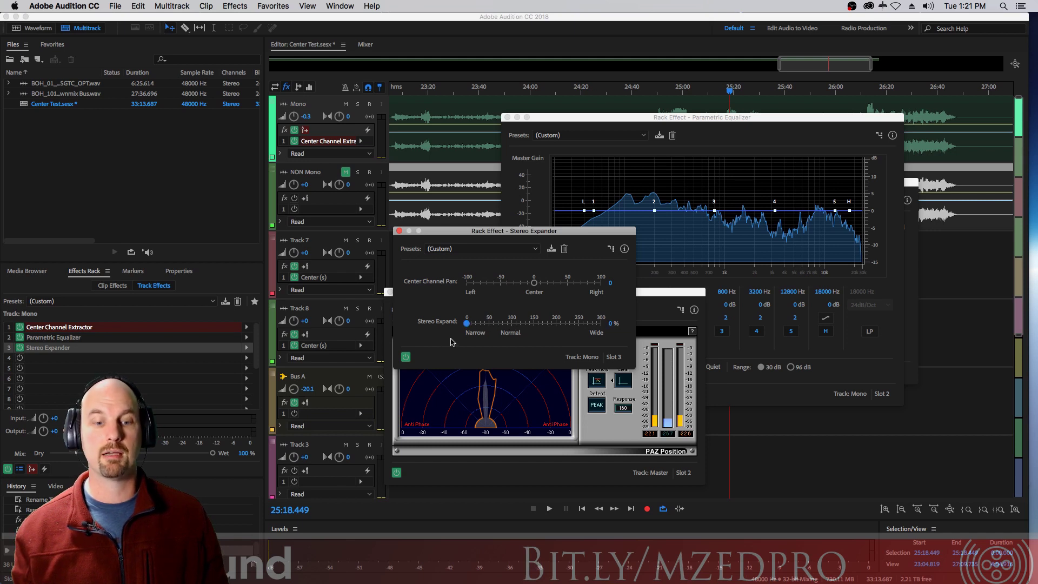
# Step: Play back the narrowed Mono track and examine its stereo position in the PAZ analyzer
pyautogui.moveTo(481, 236); pyautogui.dragTo(402, 129)
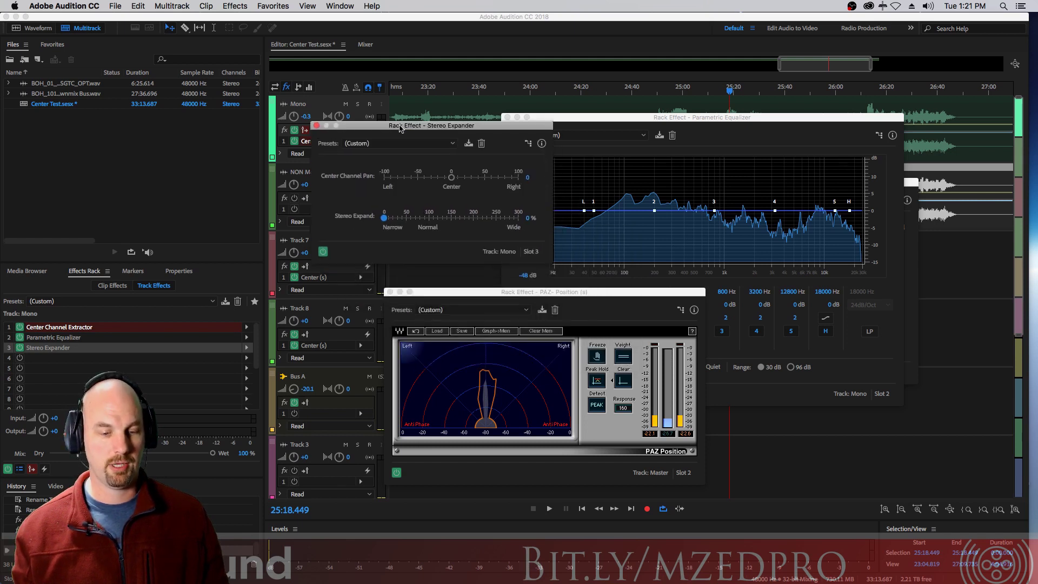
pyautogui.click(498, 394)
pyautogui.press('space')
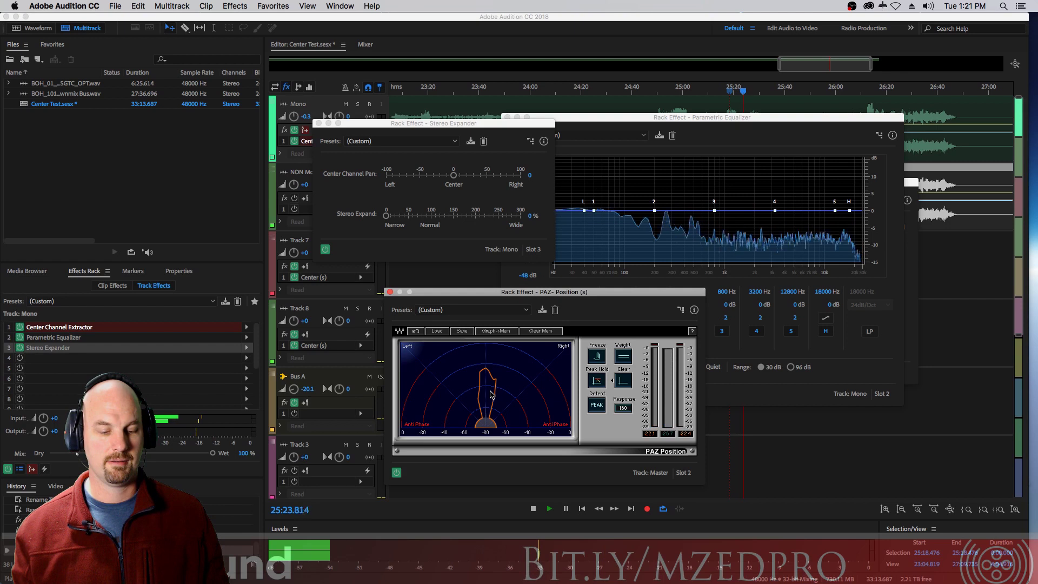
pyautogui.press('space')
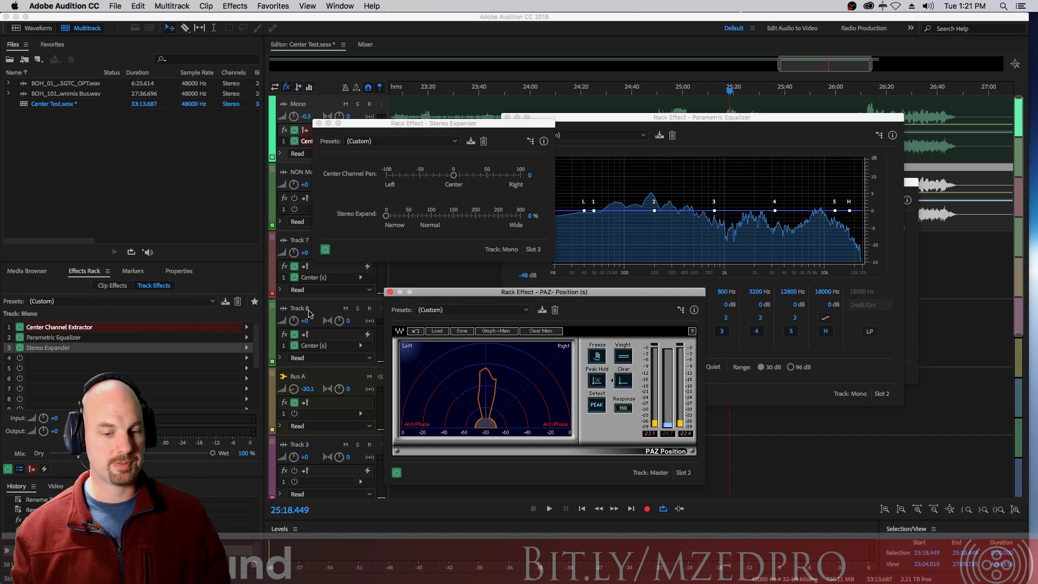
# Step: Close the Stereo Expander window and set the Mono track equalizer's low shelf band to 87 Hz with a 6.1 dB gain
pyautogui.moveTo(408, 292); pyautogui.dragTo(765, 447)
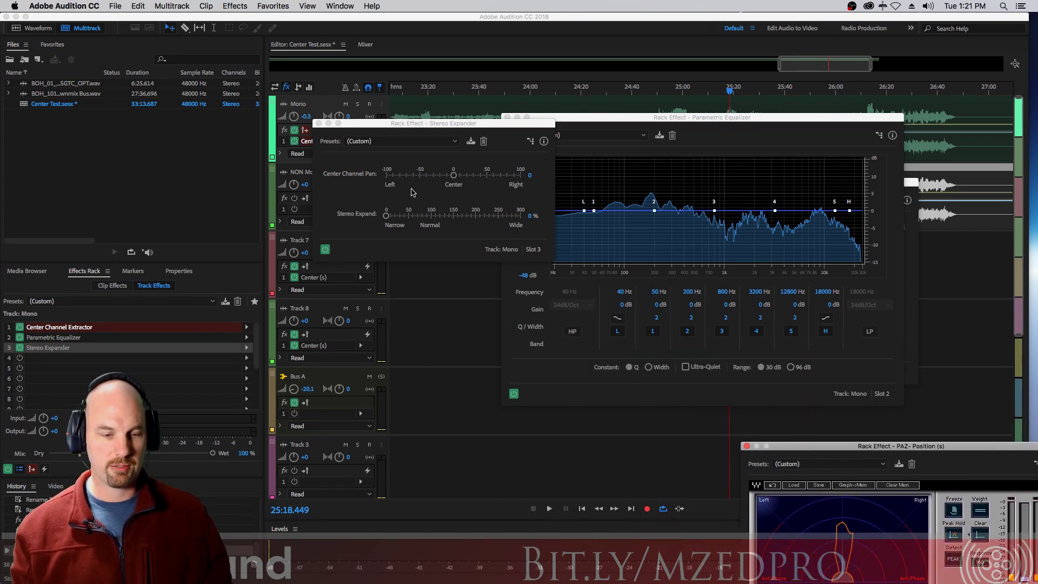
pyautogui.click(317, 126)
pyautogui.moveTo(597, 117); pyautogui.dragTo(416, 140)
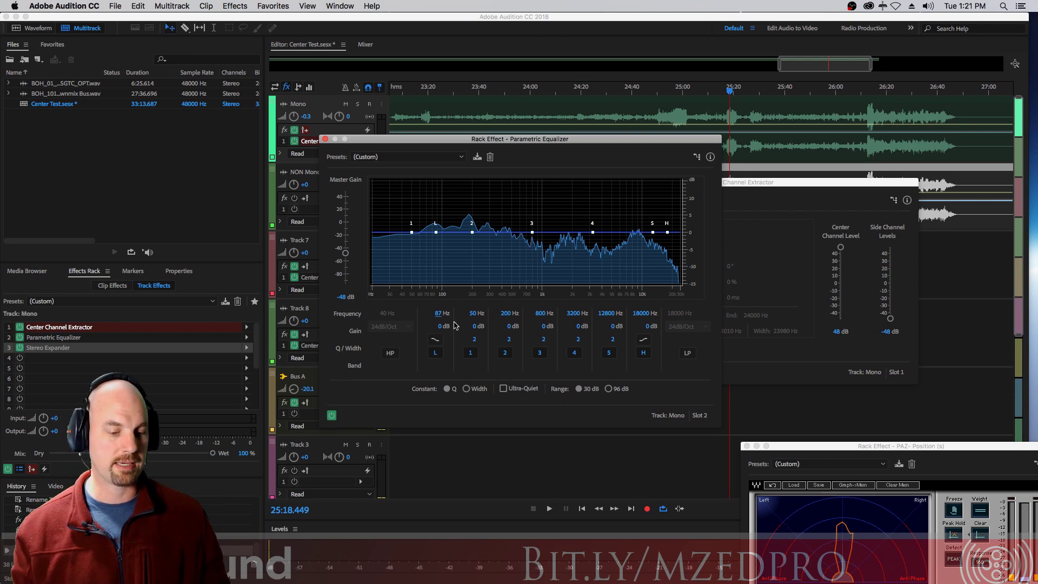
pyautogui.moveTo(443, 326); pyautogui.dragTo(474, 323)
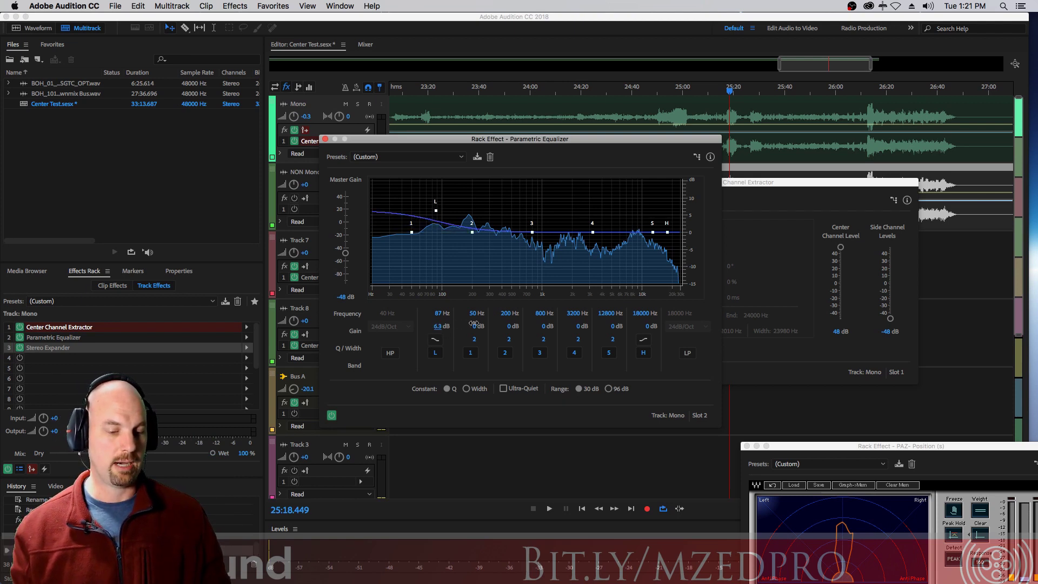
pyautogui.press('space')
pyautogui.moveTo(436, 327); pyautogui.dragTo(440, 325)
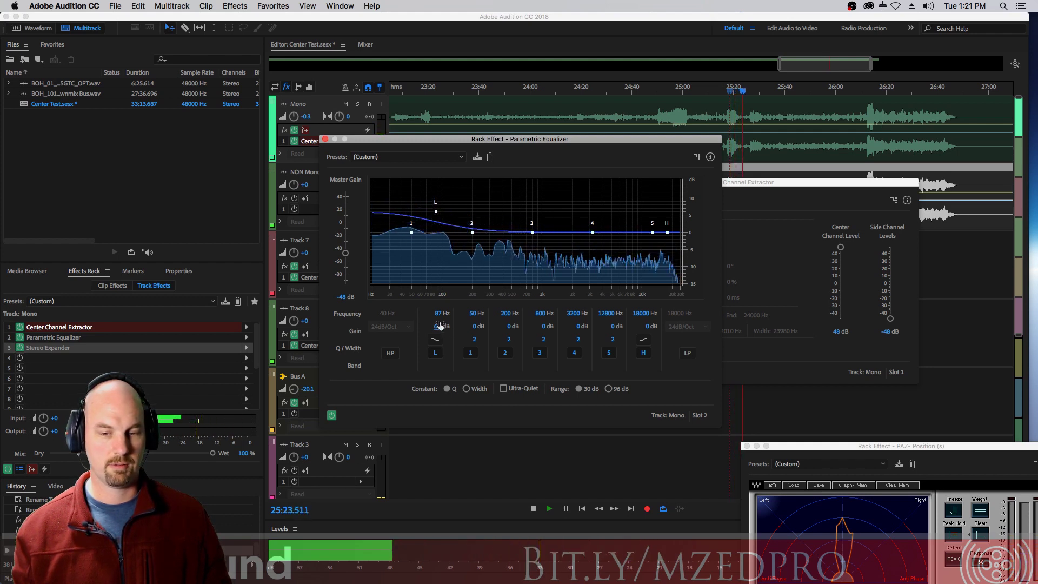
# Step: Listen to the Mono track's low-end boost from 25:24.100, and close the Parametric Equalizer window
pyautogui.click(745, 93)
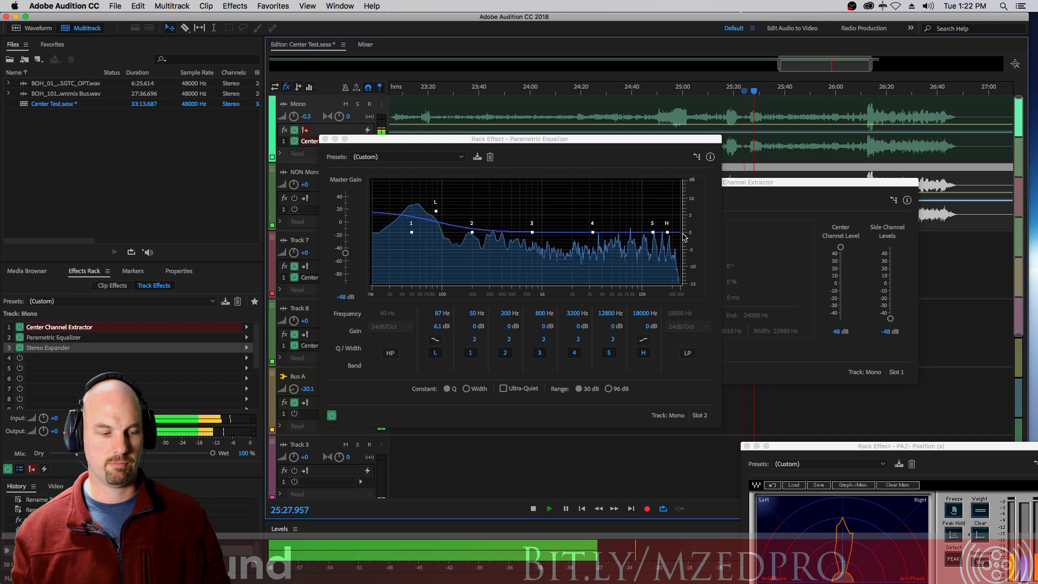
pyautogui.press('space')
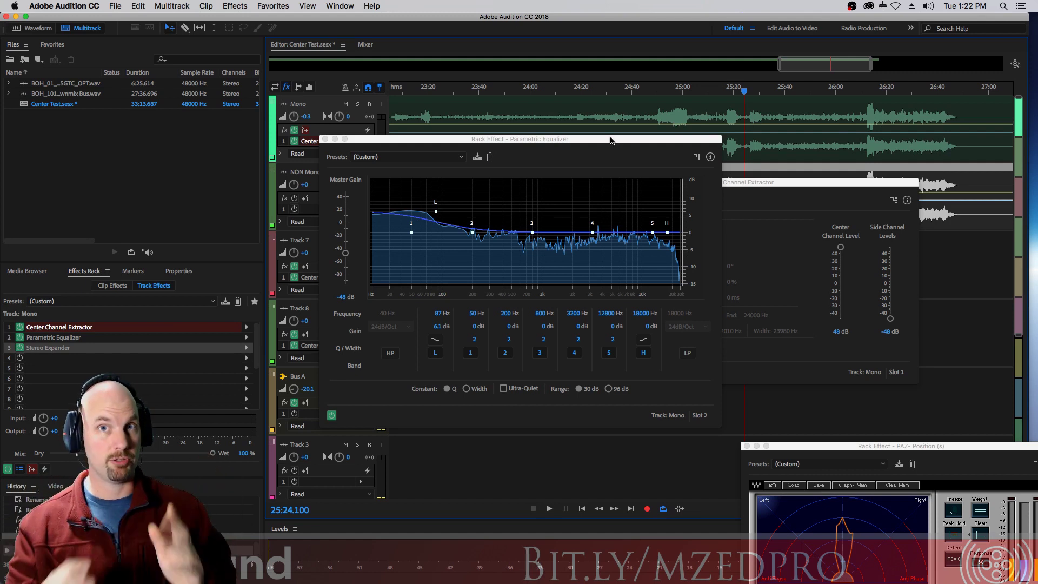
pyautogui.click(325, 140)
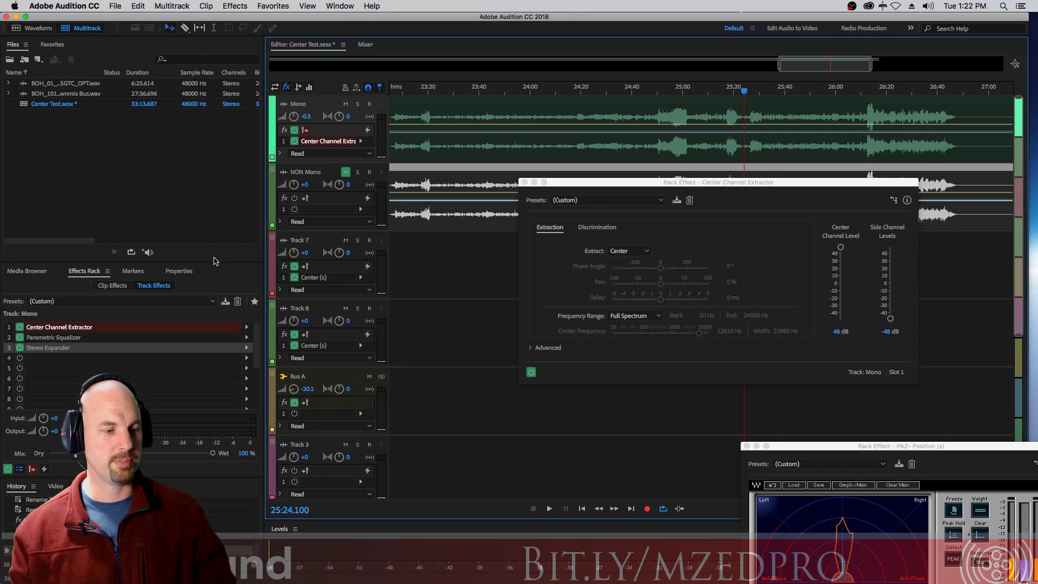
# Step: Add a Multiband Compressor to slot 4 of the Mono track
pyautogui.click(246, 358)
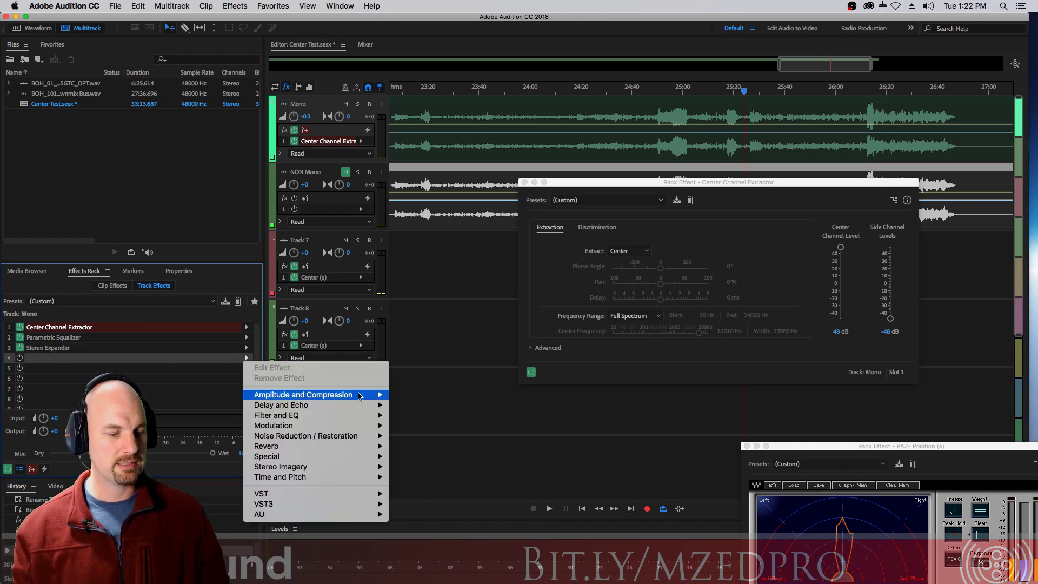
pyautogui.moveTo(345, 395)
pyautogui.click(444, 456)
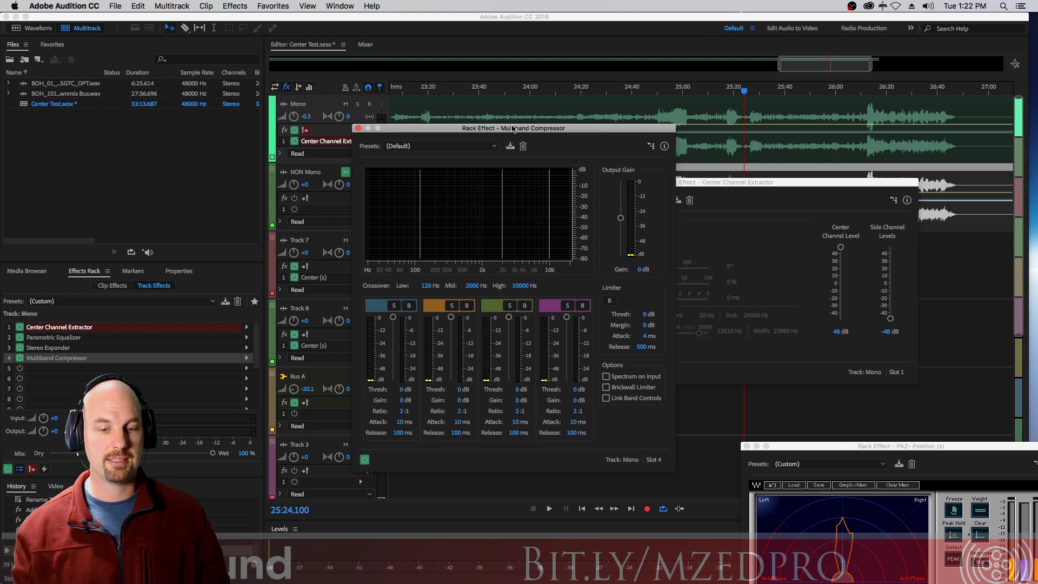
pyautogui.moveTo(505, 132); pyautogui.dragTo(538, 92)
# Step: Set the compressor's crossovers to 102.3 Hz low, 1311.3 Hz mid and 6194.2 Hz high
pyautogui.moveTo(453, 181); pyautogui.dragTo(449, 179)
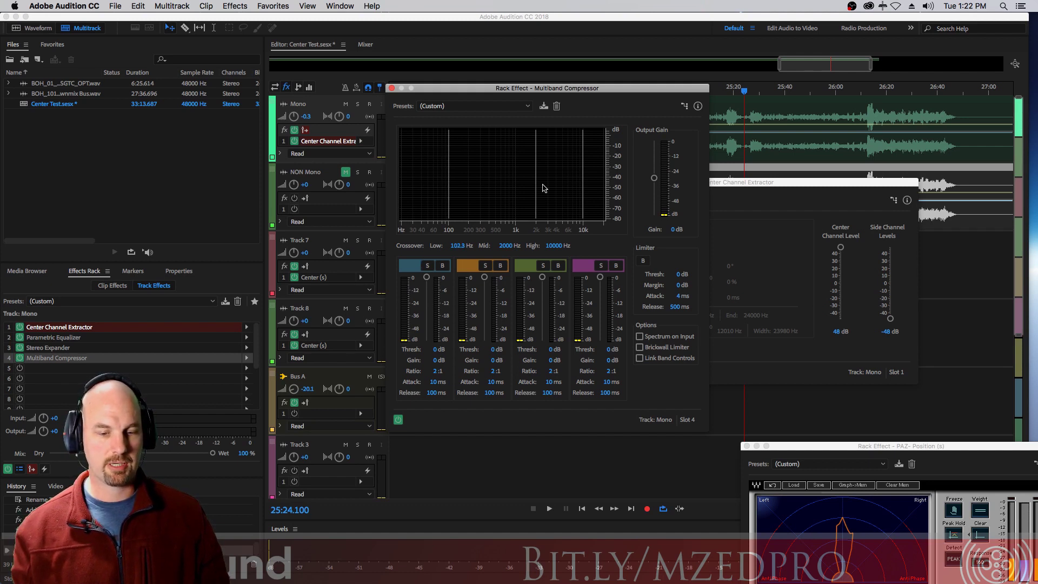
pyautogui.moveTo(537, 185); pyautogui.dragTo(523, 185)
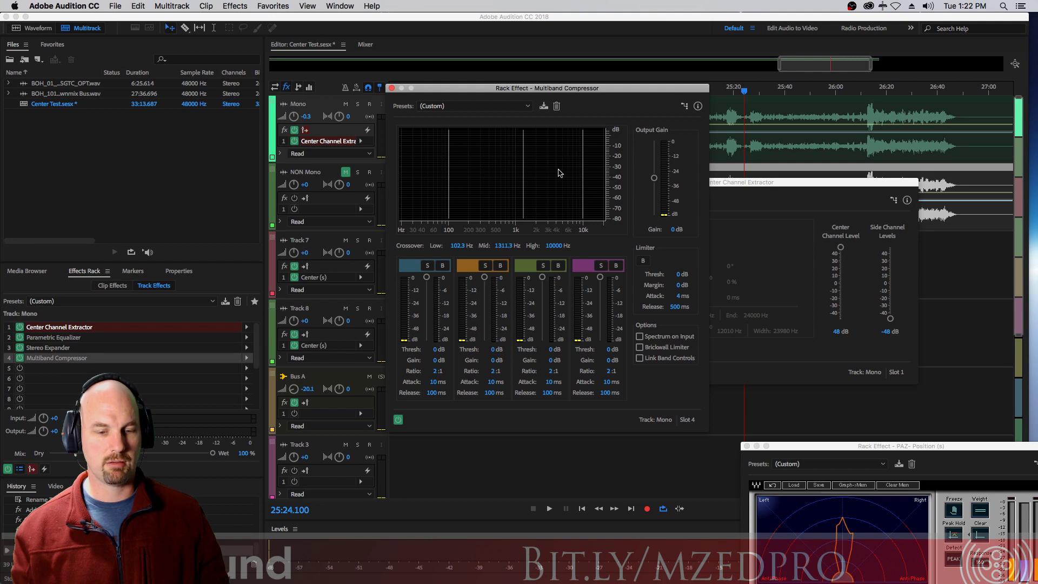
pyautogui.moveTo(582, 158); pyautogui.dragTo(569, 158)
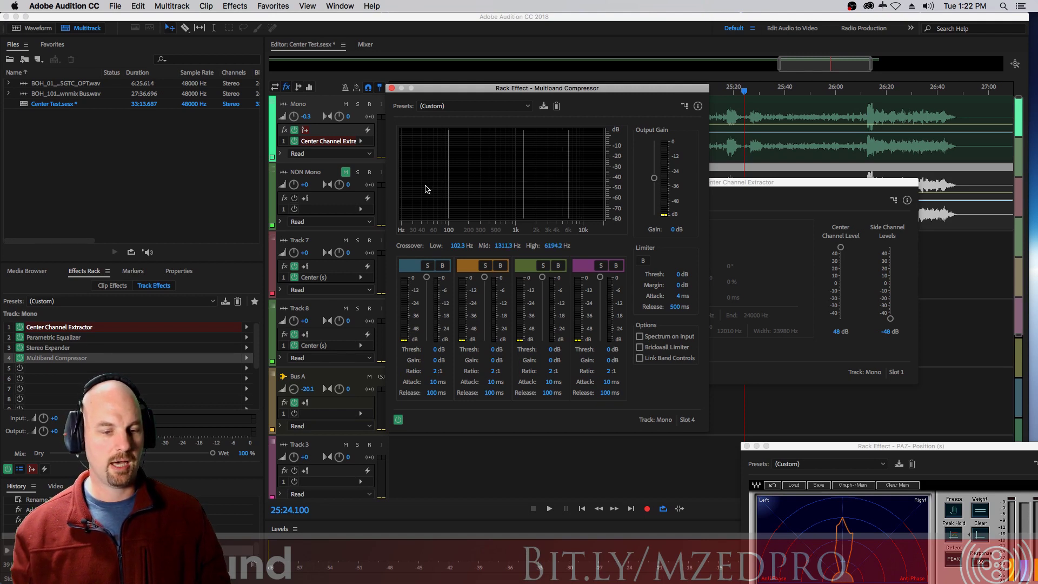
# Step: Set the compressor's low band to a 5:1 ratio, 43 ms attack and 45 ms release
pyautogui.click(438, 371)
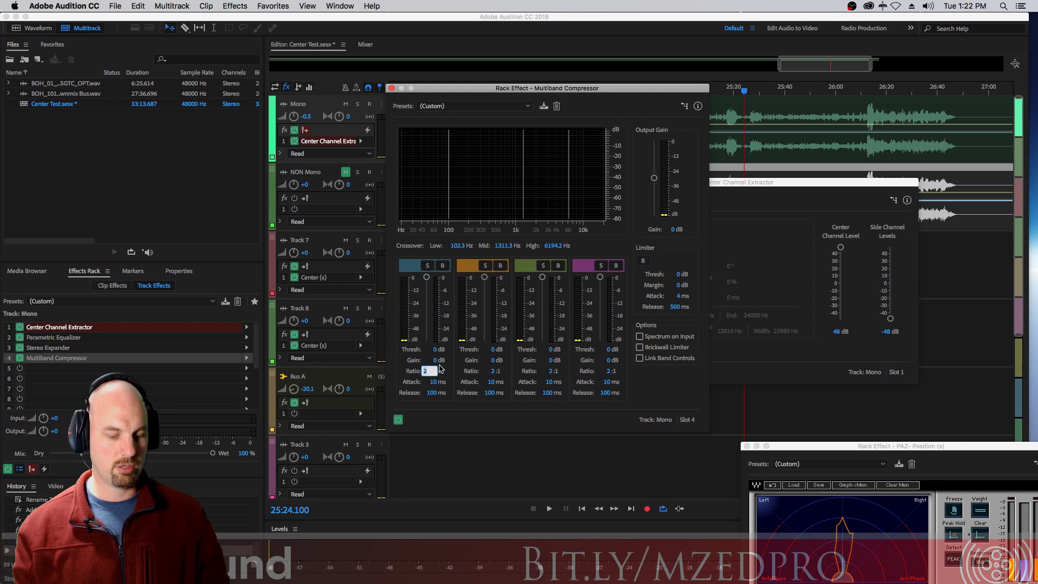
pyautogui.write('5')
pyautogui.click(434, 381)
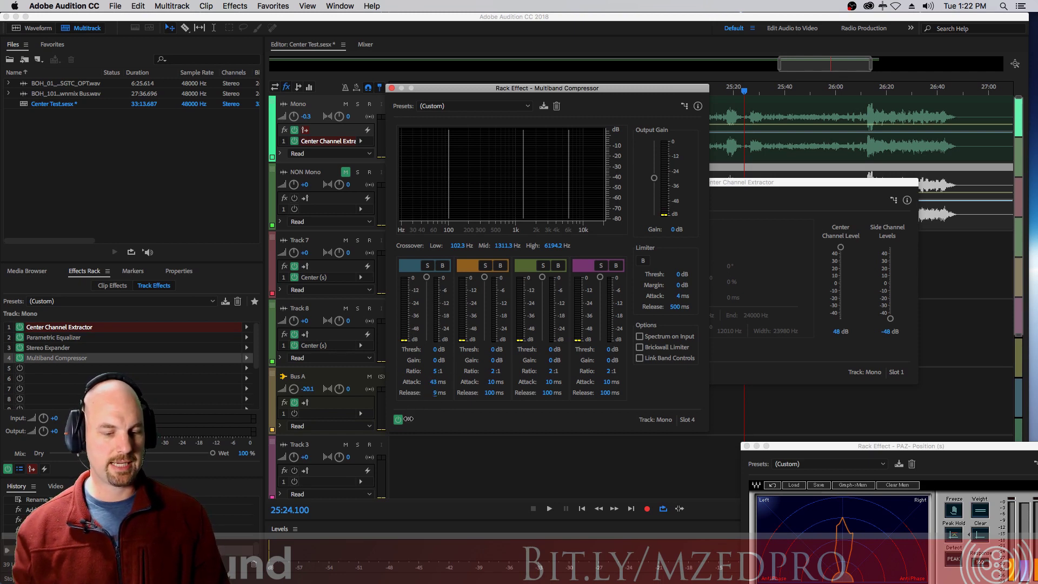
# Step: Solo the compressor's low band and set its threshold to -32 dB while playing back the Mono track
pyautogui.click(428, 266)
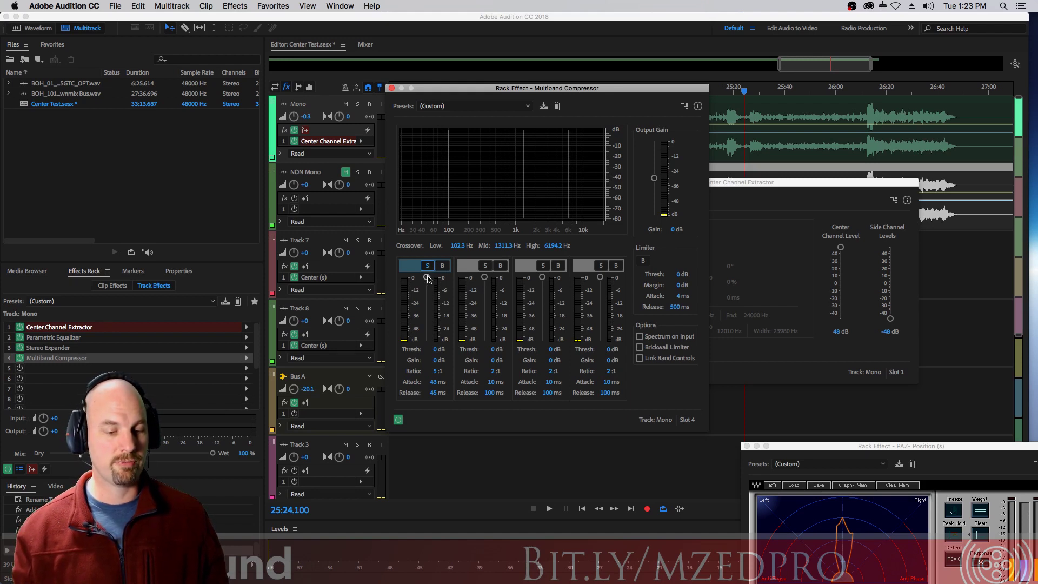
pyautogui.press('space')
pyautogui.moveTo(427, 280); pyautogui.dragTo(432, 315)
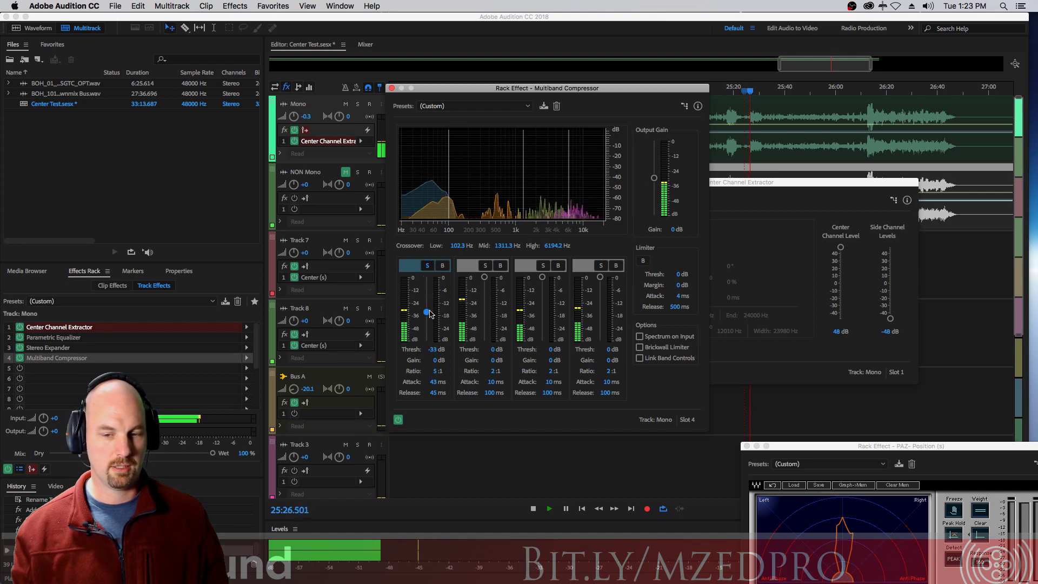
pyautogui.moveTo(428, 314); pyautogui.dragTo(429, 314)
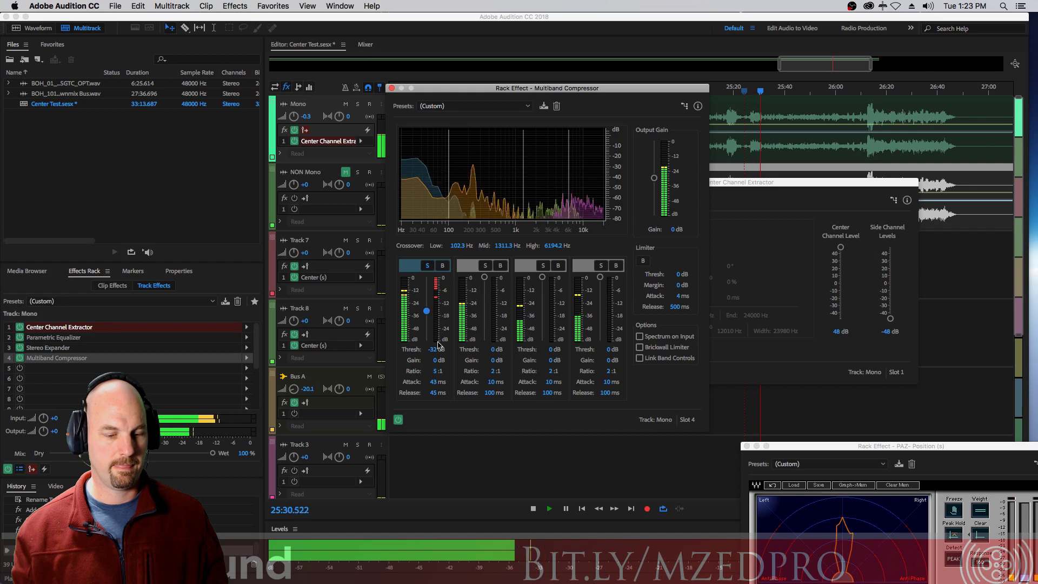
pyautogui.moveTo(428, 313); pyautogui.dragTo(429, 311)
pyautogui.click(435, 382)
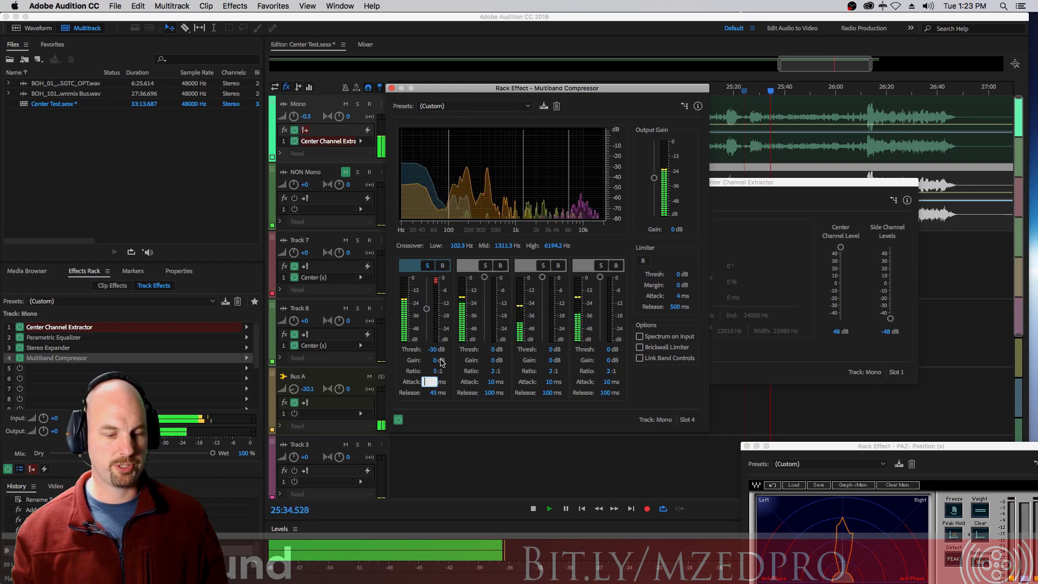
pyautogui.press('Return')
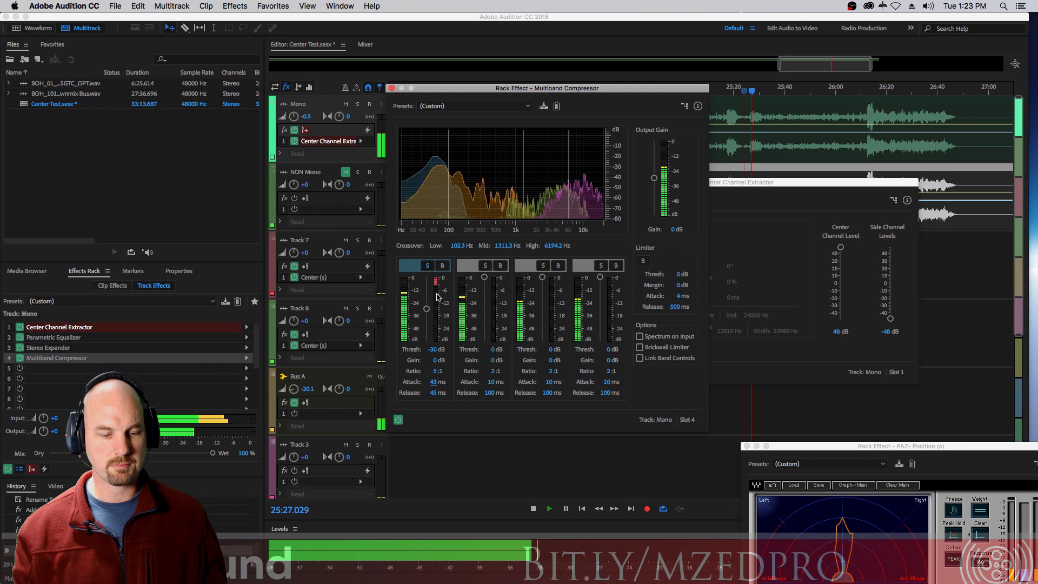
pyautogui.moveTo(432, 308); pyautogui.dragTo(433, 314)
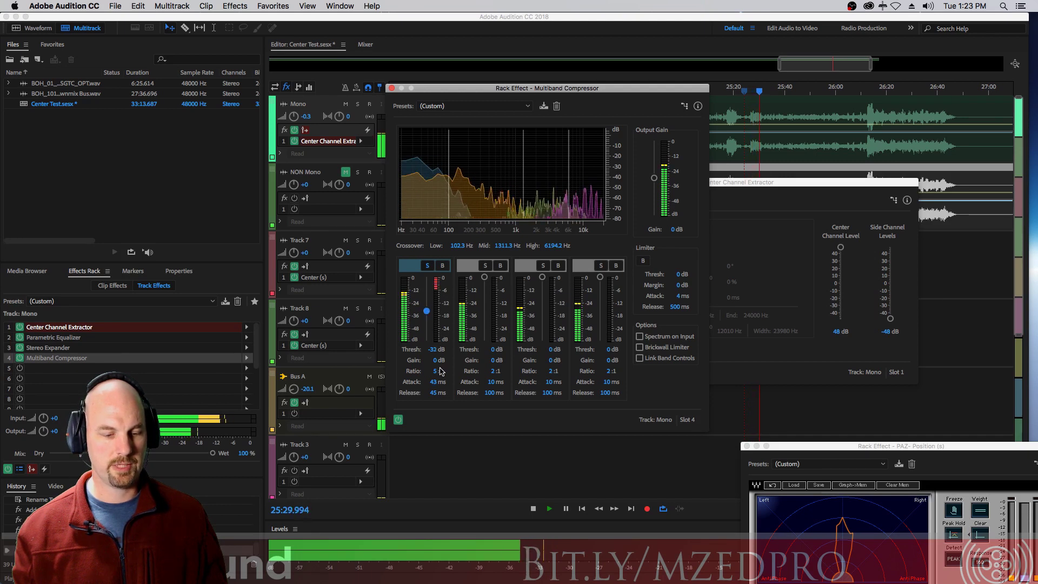
# Step: Set the low band's gain to 8.4 dB and listen to the soloed band
pyautogui.press('space')
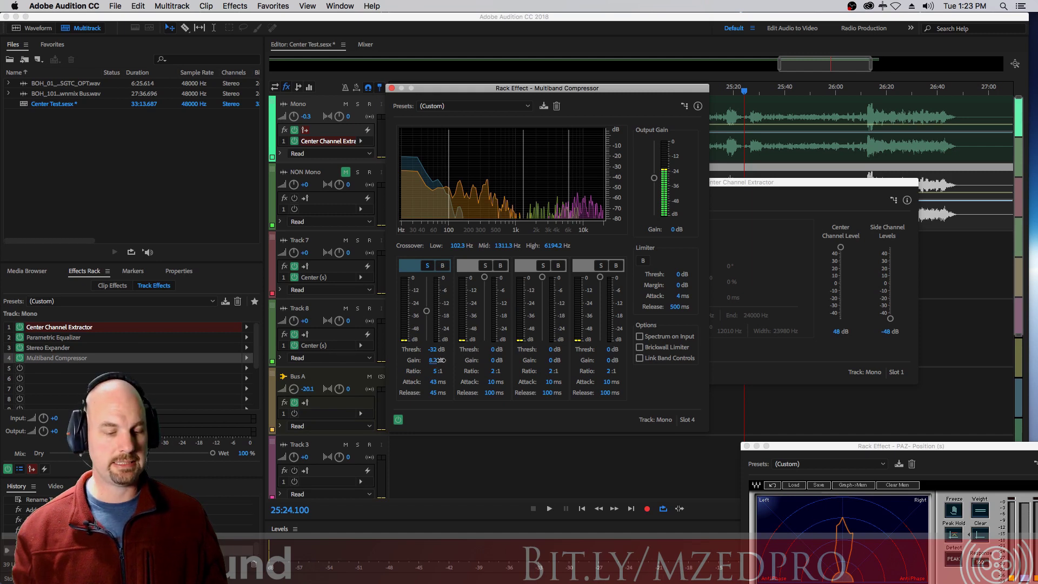
pyautogui.press('space')
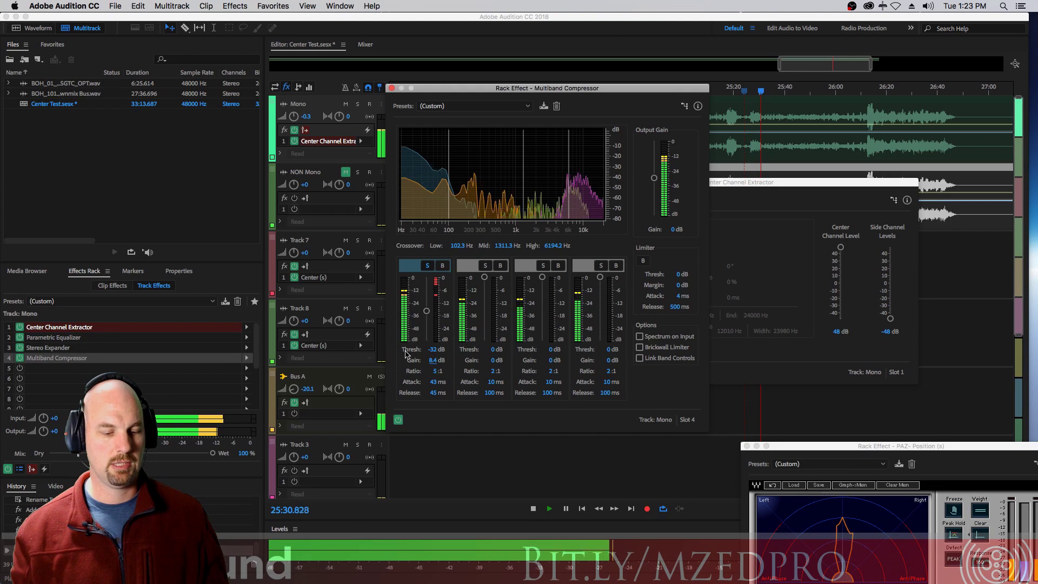
pyautogui.press('space')
# Step: Compare playback of the soloed low band with its compression bypassed and active
pyautogui.click(443, 266)
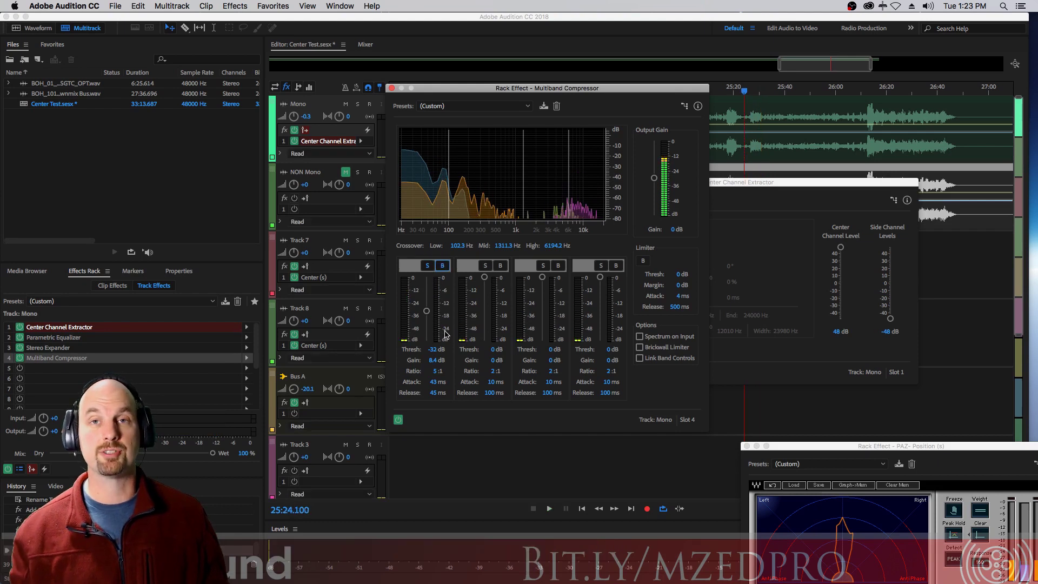
pyautogui.press('space')
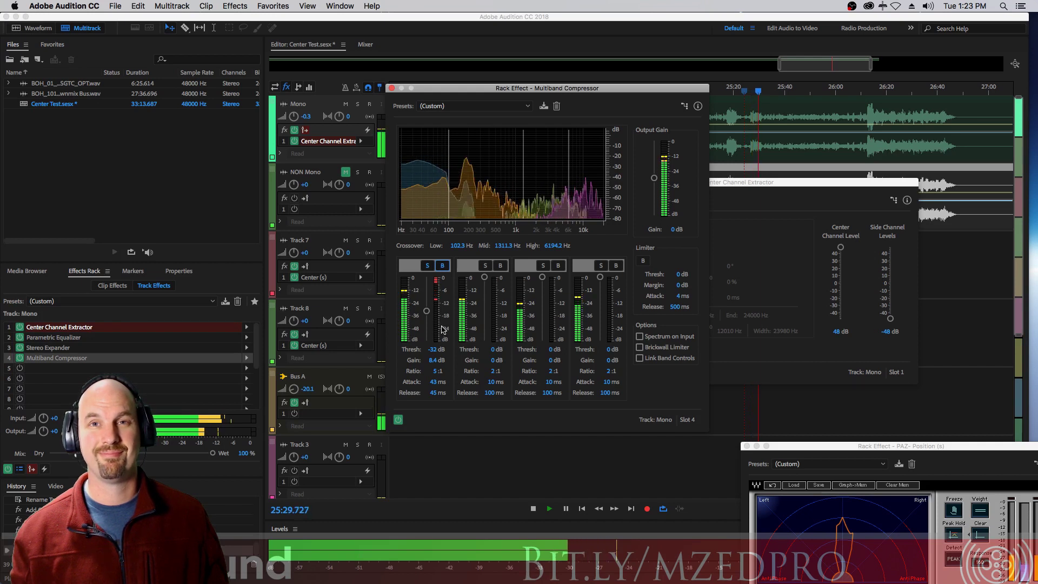
pyautogui.press('space')
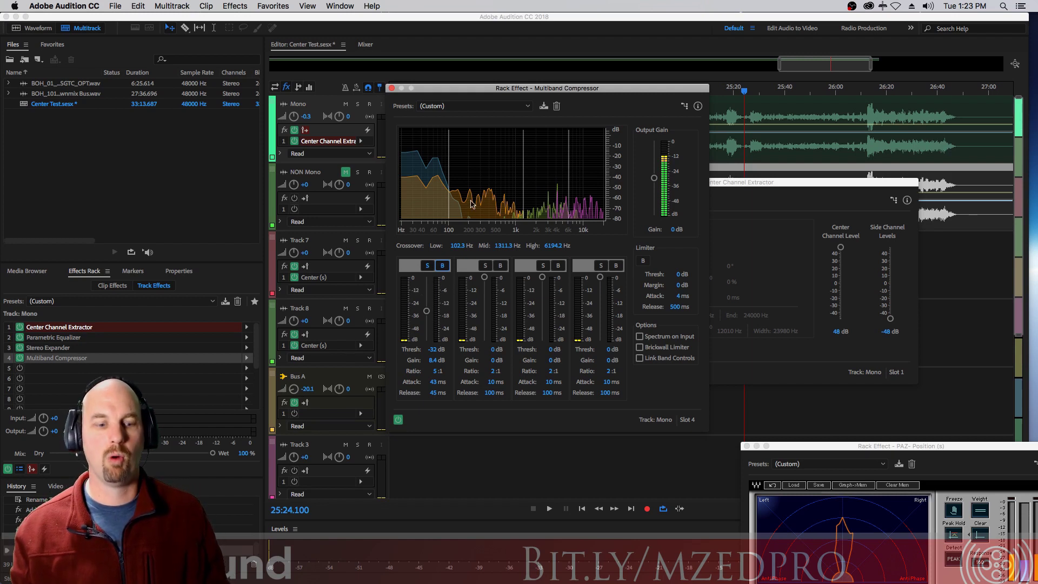
pyautogui.click(447, 272)
pyautogui.press('space')
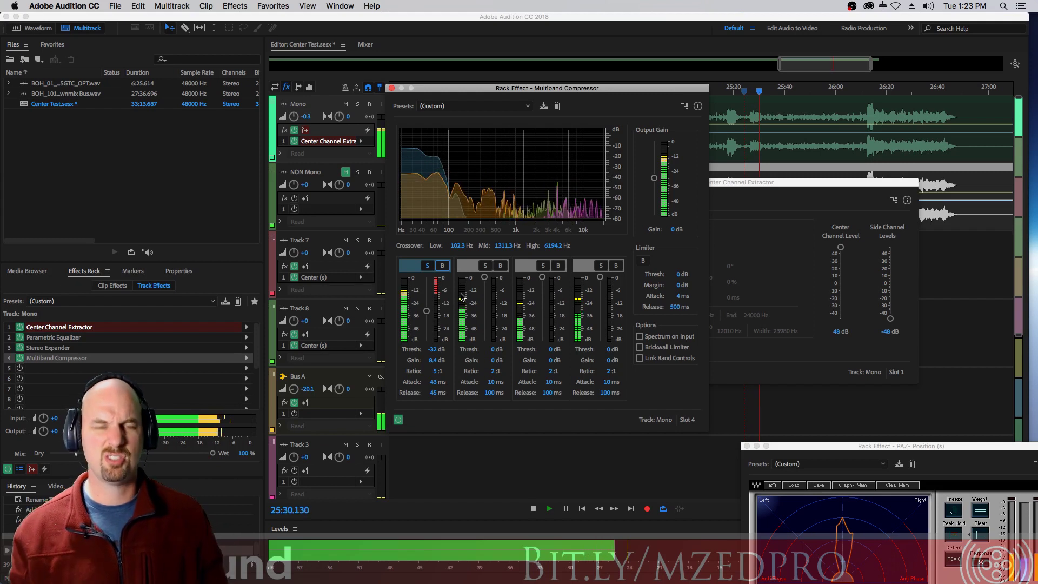
pyautogui.press('space')
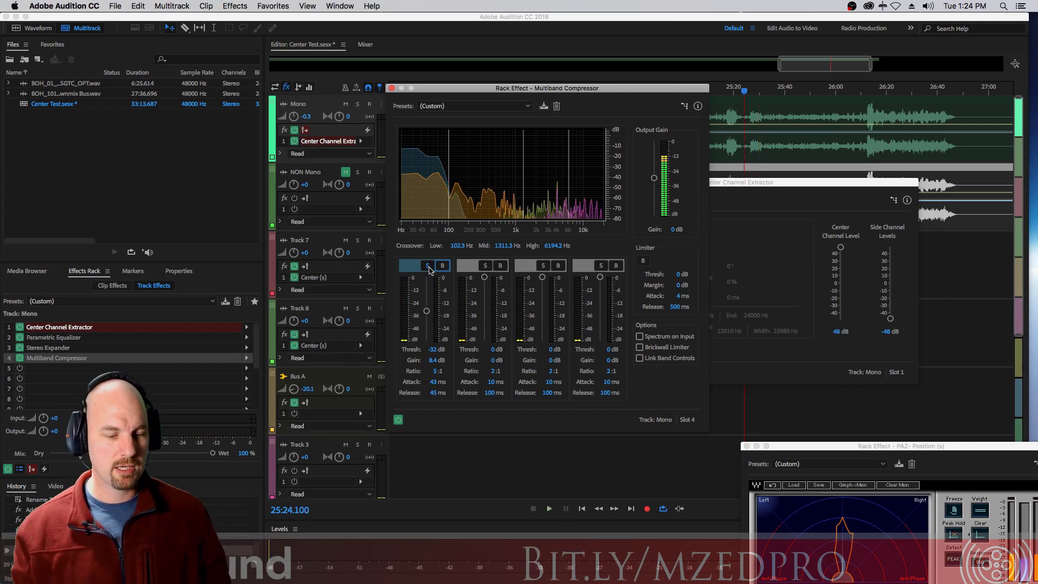
# Step: Turn off the low band's solo and play back the Mono track with all compressor bands
pyautogui.click(428, 267)
pyautogui.press('space')
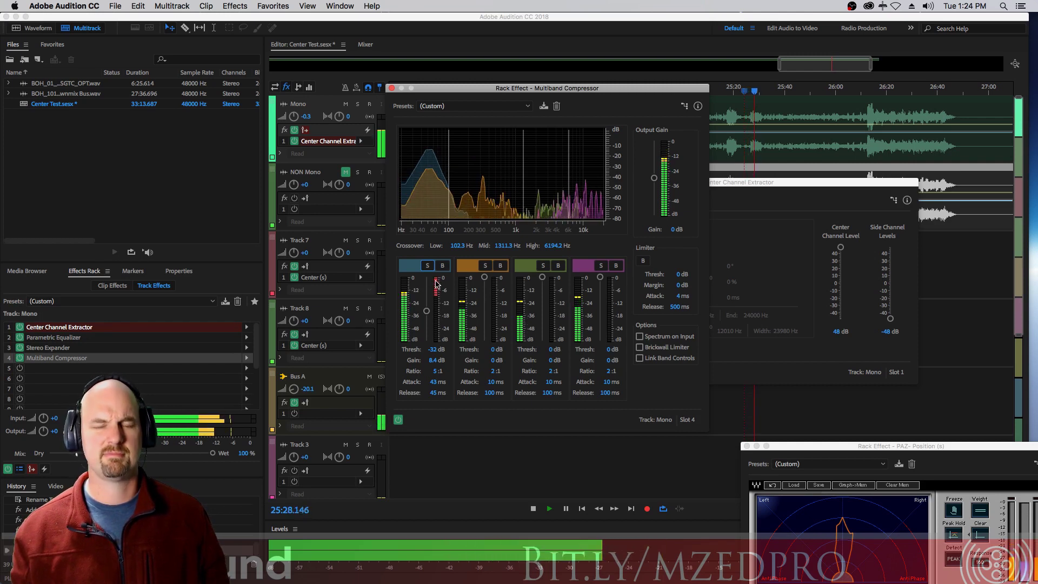
# Step: Solo the compressor's third band and set threshold -42 dB, gain 3.4 dB, attack 148 ms and release 225 ms, auditioning it during playback
pyautogui.press('space')
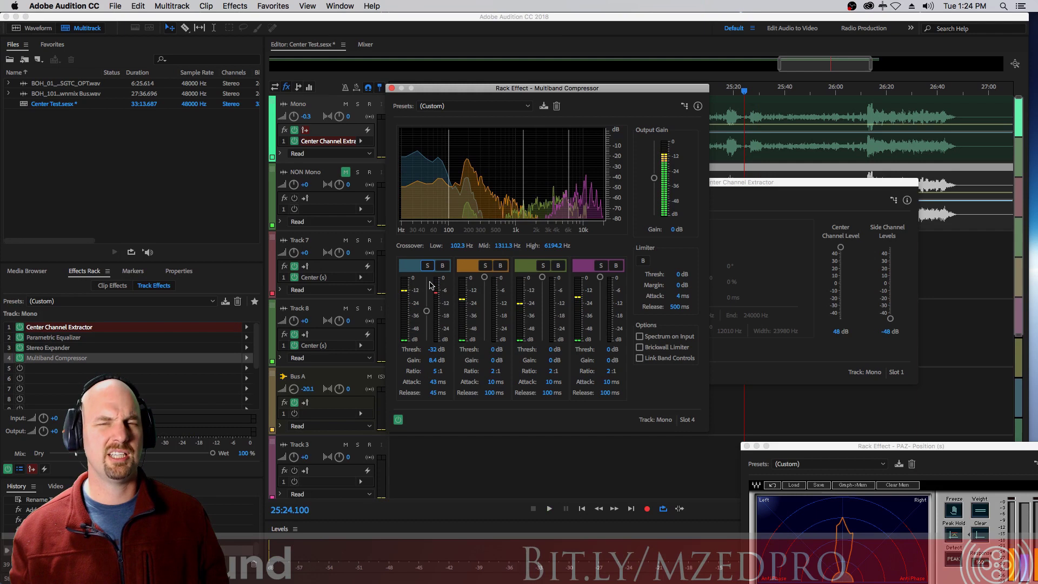
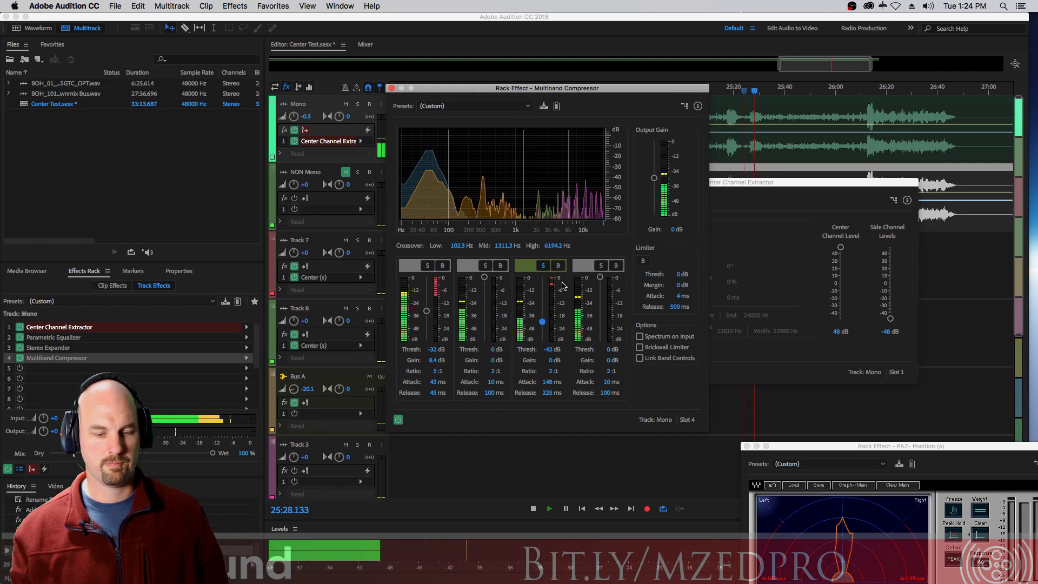
pyautogui.press('space')
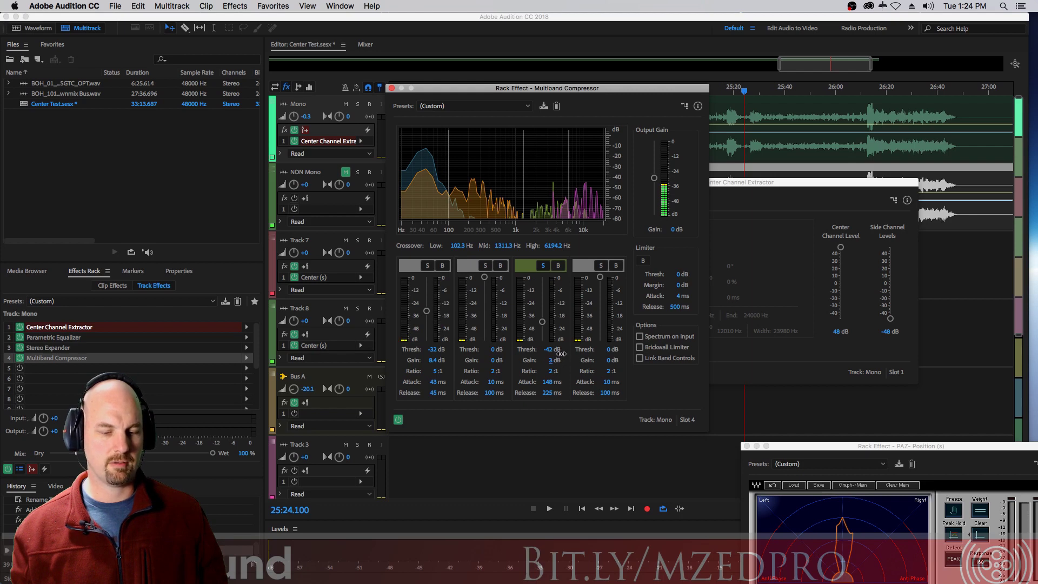
pyautogui.press('space')
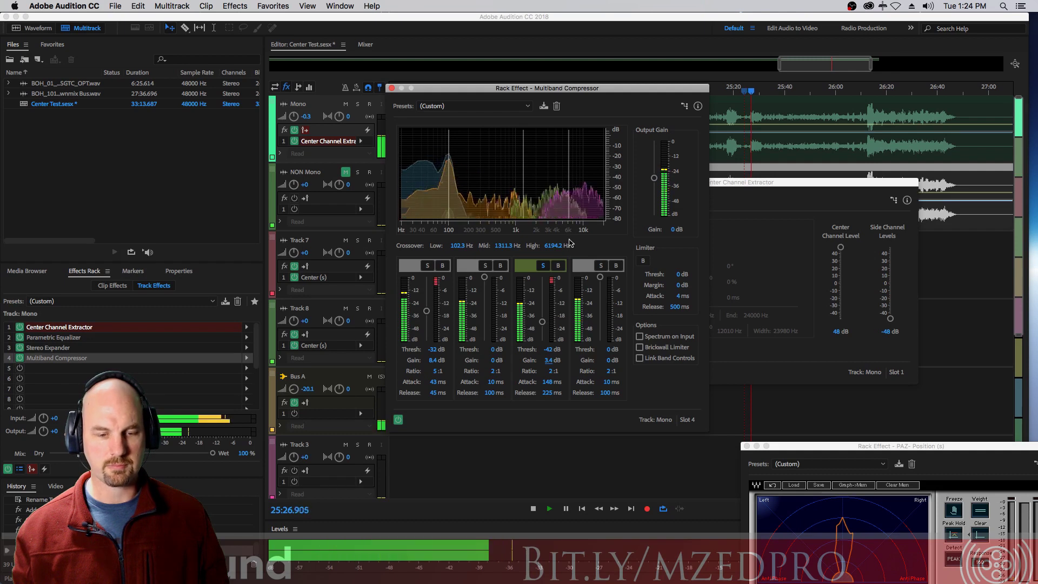
# Step: Lower the compressor's mid crossover to 1070.9 Hz, and listen to the Mono track with the third band's solo off
pyautogui.moveTo(523, 184); pyautogui.dragTo(518, 185)
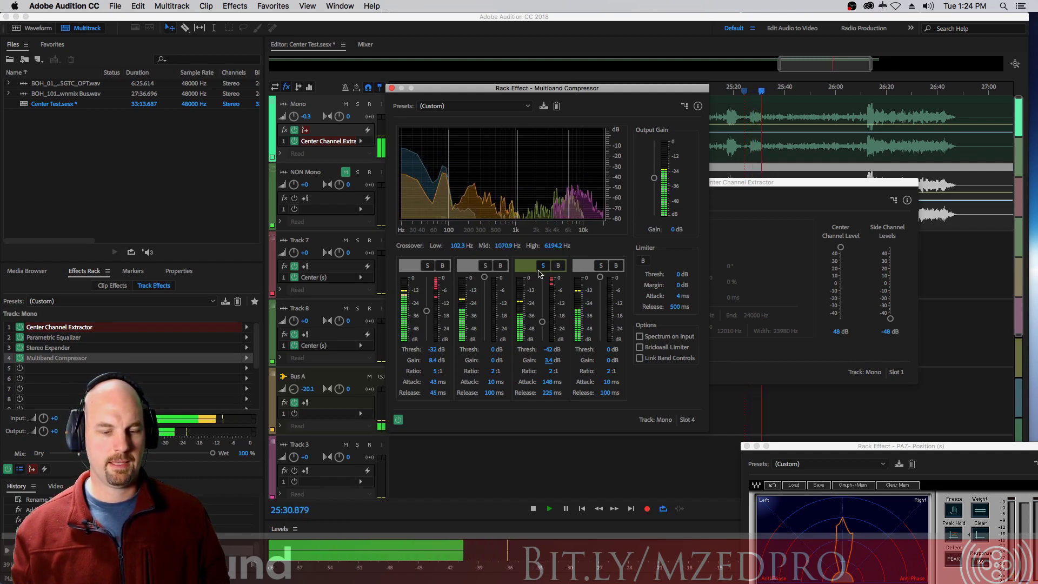
pyautogui.press('space')
pyautogui.press('space')
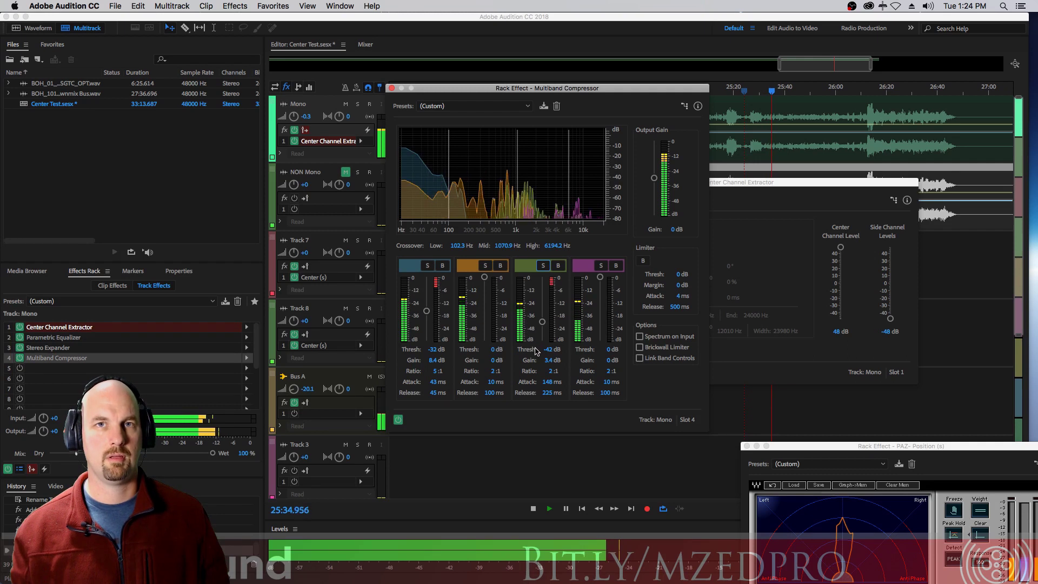
pyautogui.press('space')
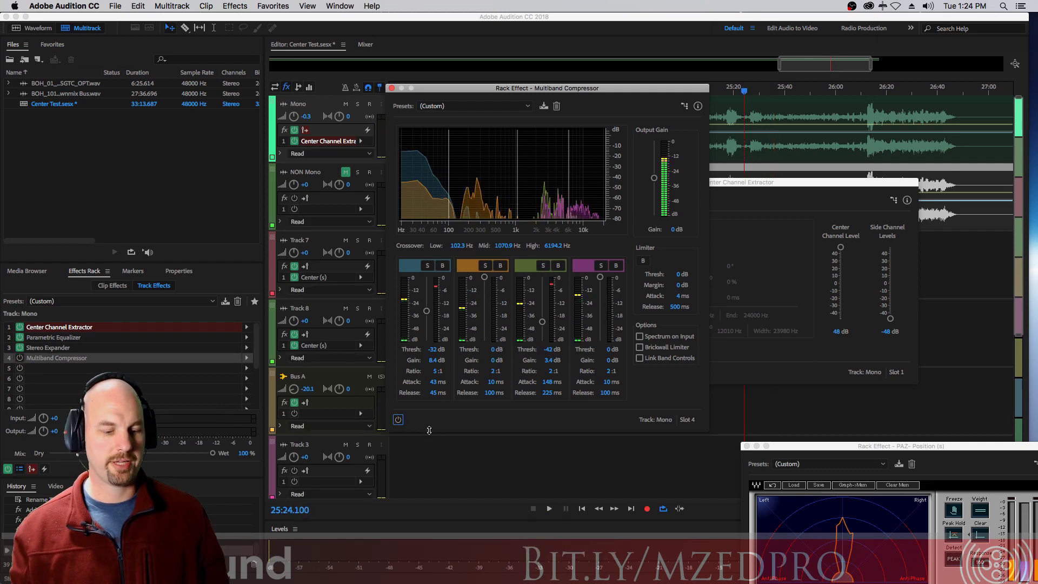
# Step: Compare playback of the Mono track with the whole multiband compressor bypassed and active
pyautogui.press('space')
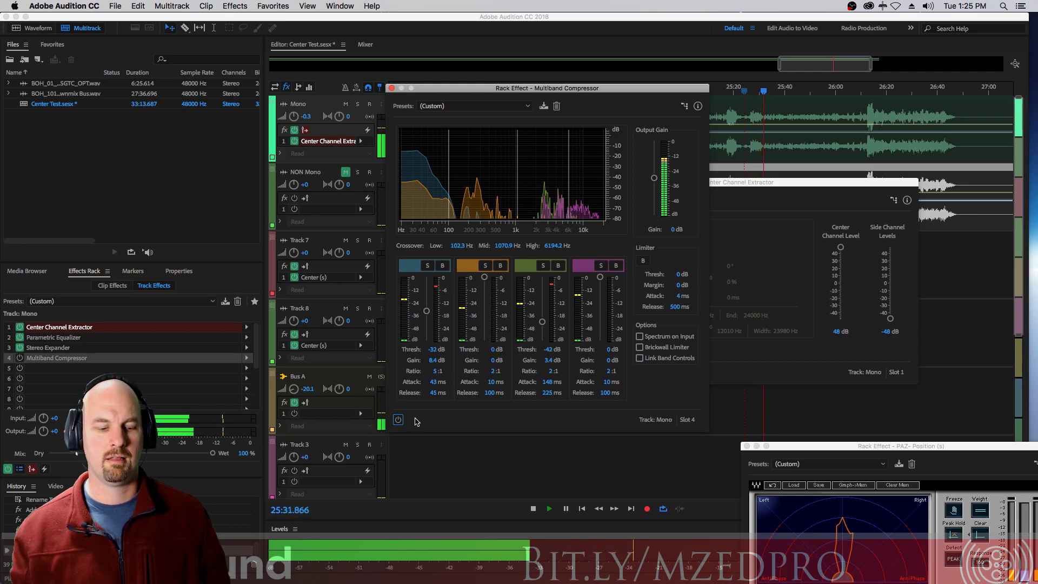
pyautogui.click(398, 420)
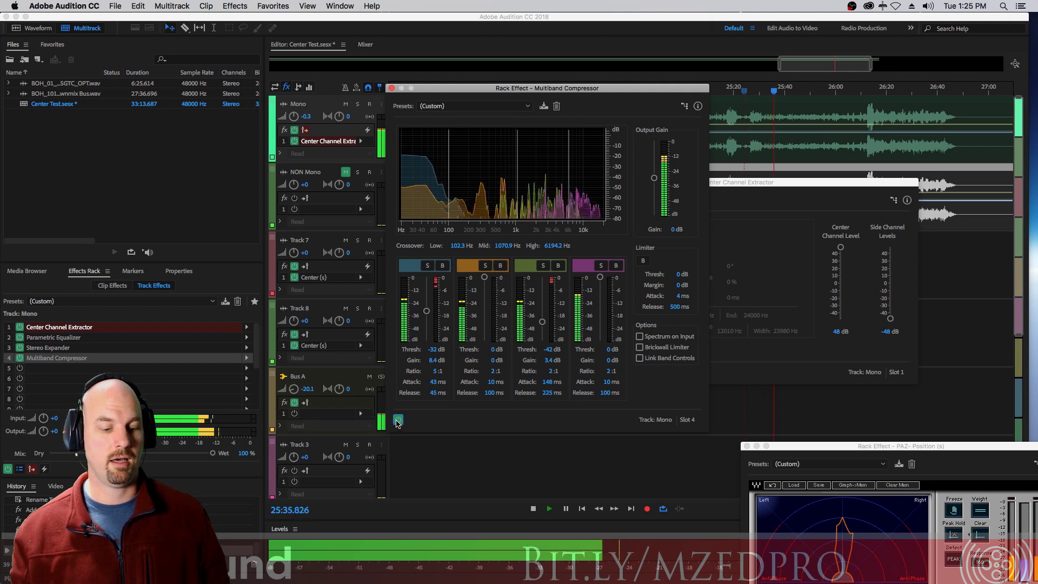
pyautogui.click(398, 420)
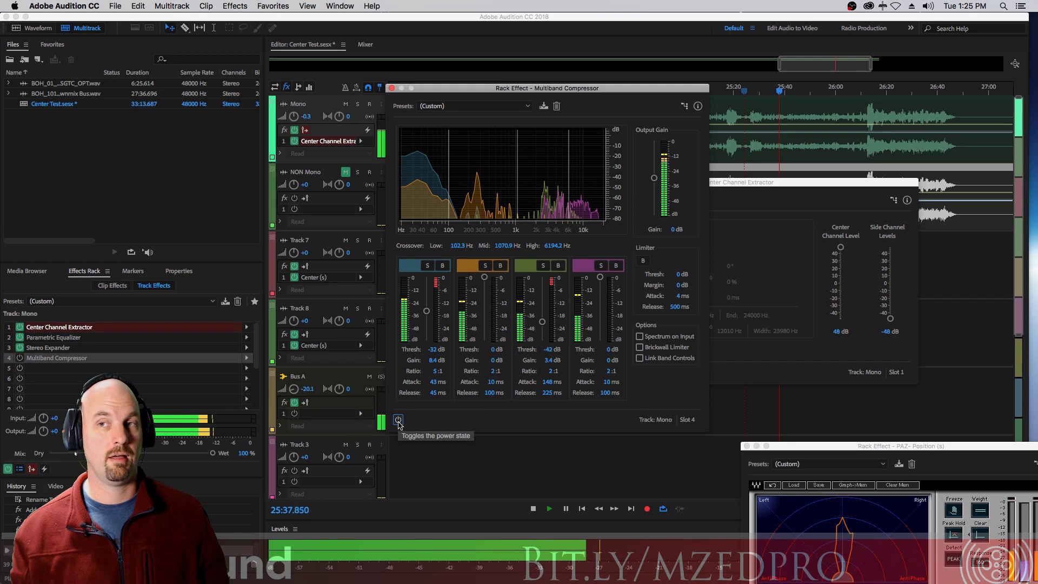
pyautogui.click(399, 420)
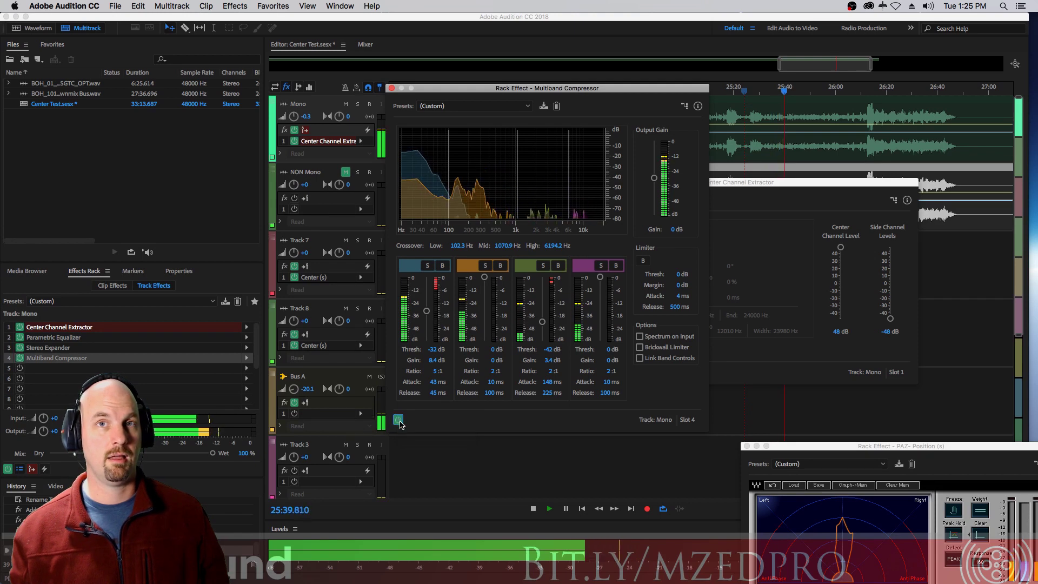
pyautogui.press('space')
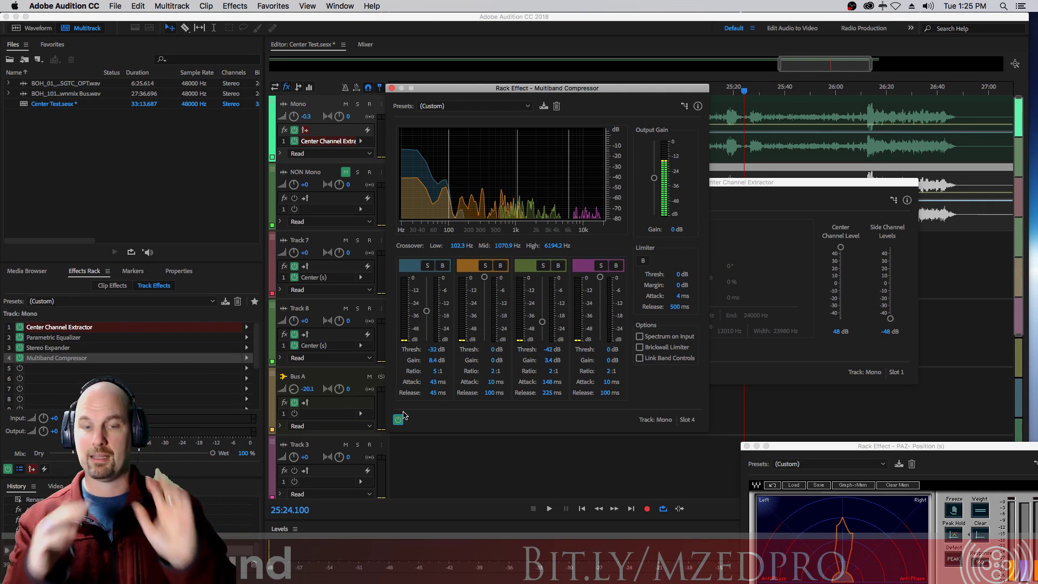
# Step: Close the open compressor and extractor windows, then mute the Mono track and unmute and play back the NON Mono track
pyautogui.click(392, 88)
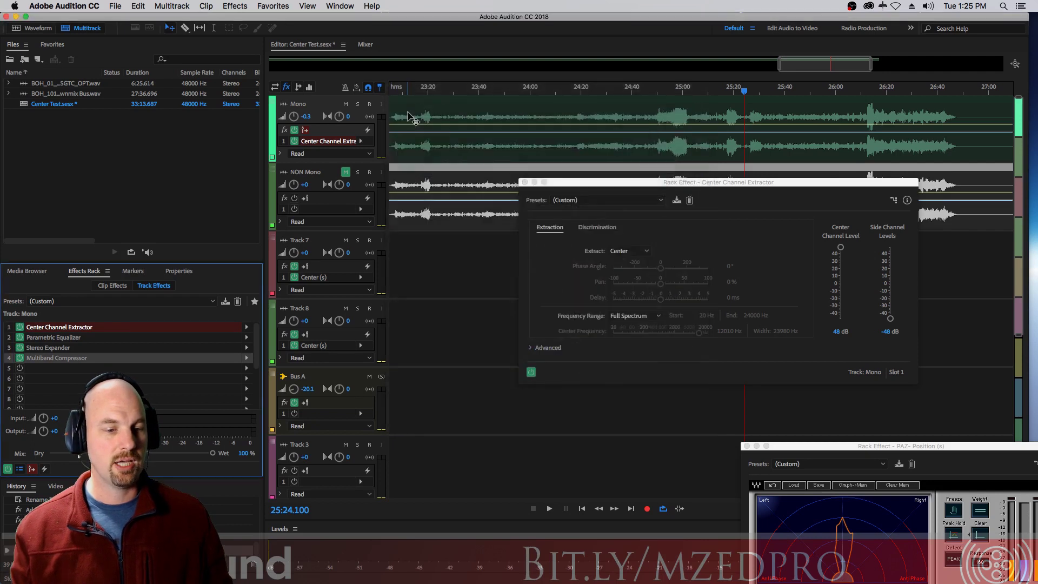
pyautogui.click(524, 183)
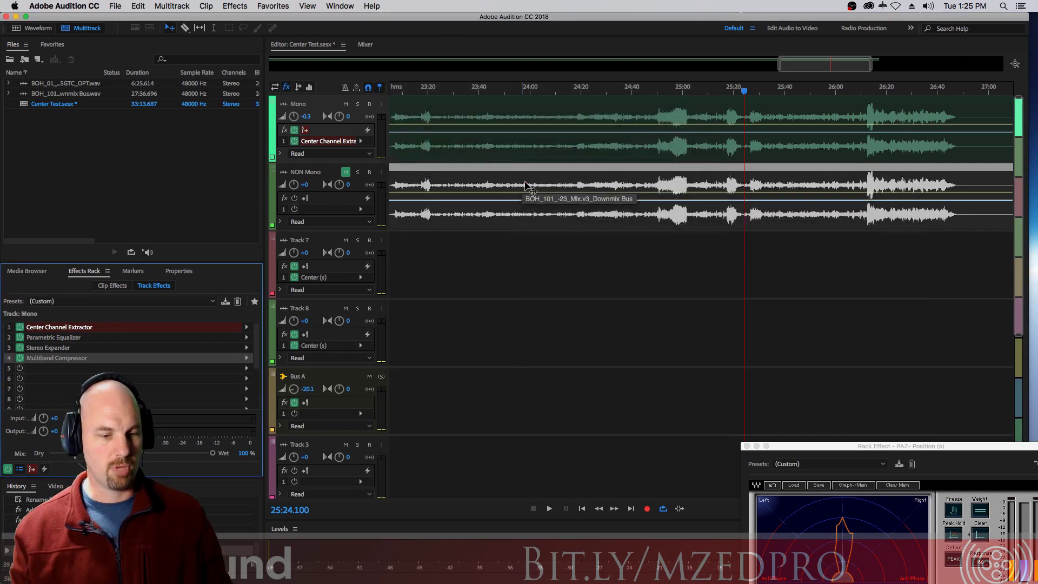
pyautogui.click(345, 104)
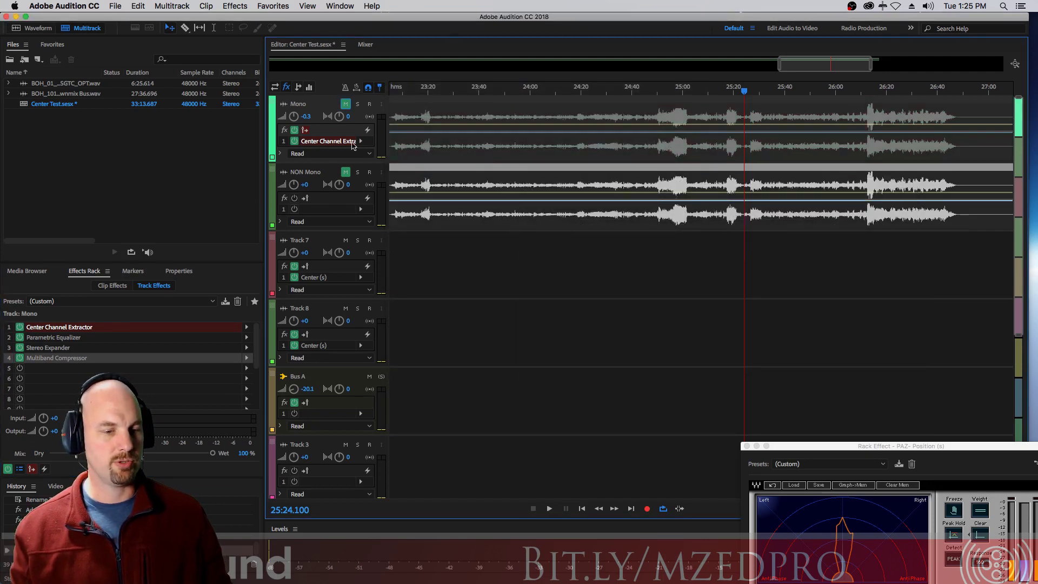
pyautogui.click(345, 173)
pyautogui.press('space')
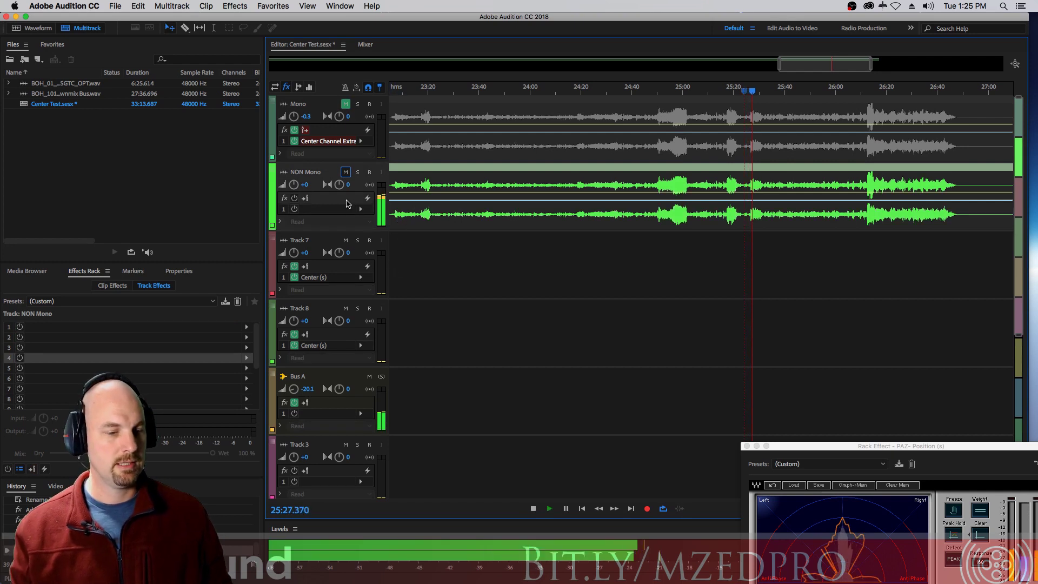
pyautogui.press('space')
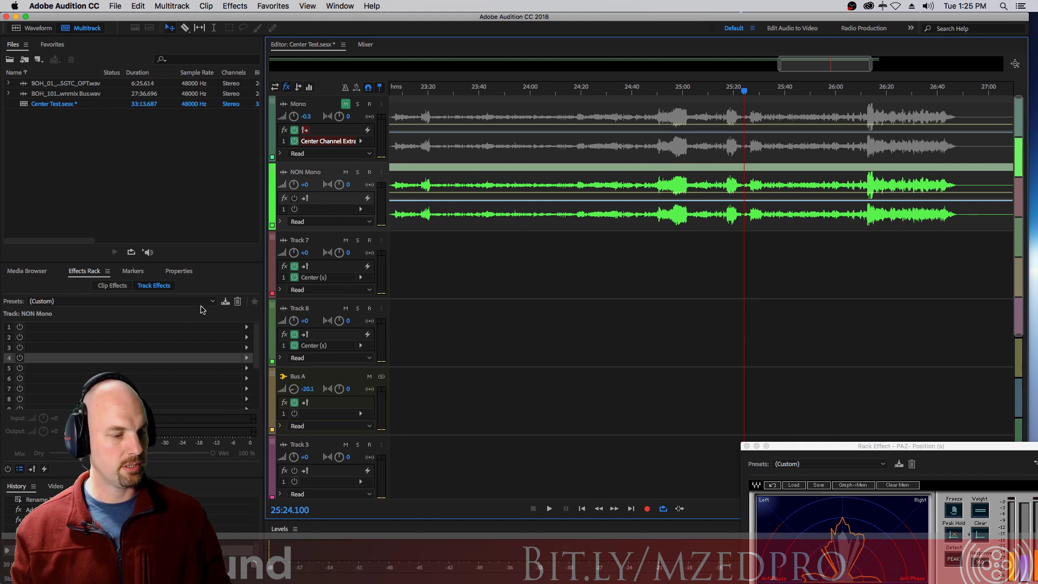
# Step: Add a Center Channel Extractor to the NON Mono track with center level at -48 dB and side levels at 48 dB
pyautogui.click(246, 328)
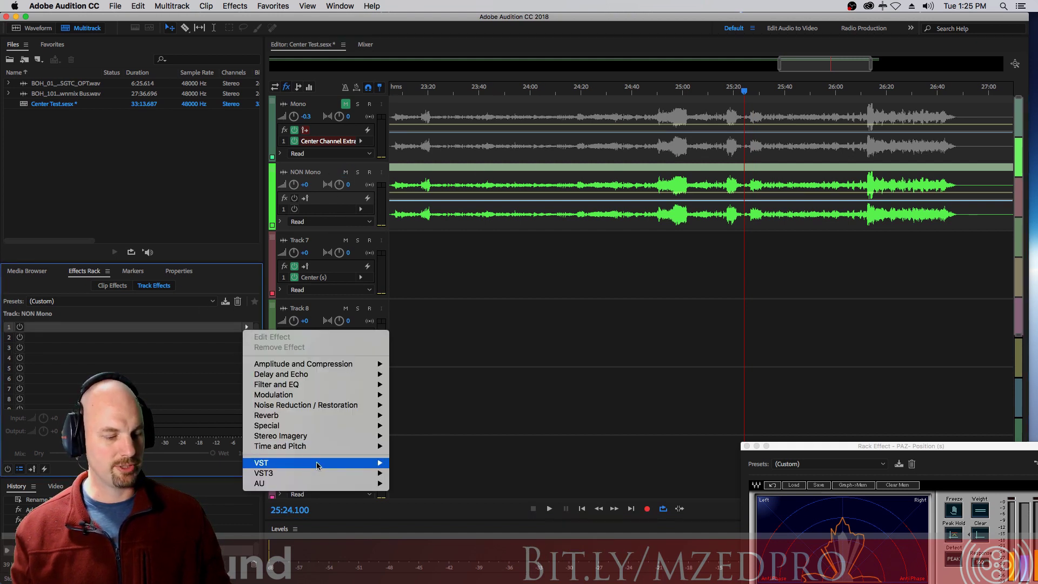
pyautogui.moveTo(347, 430)
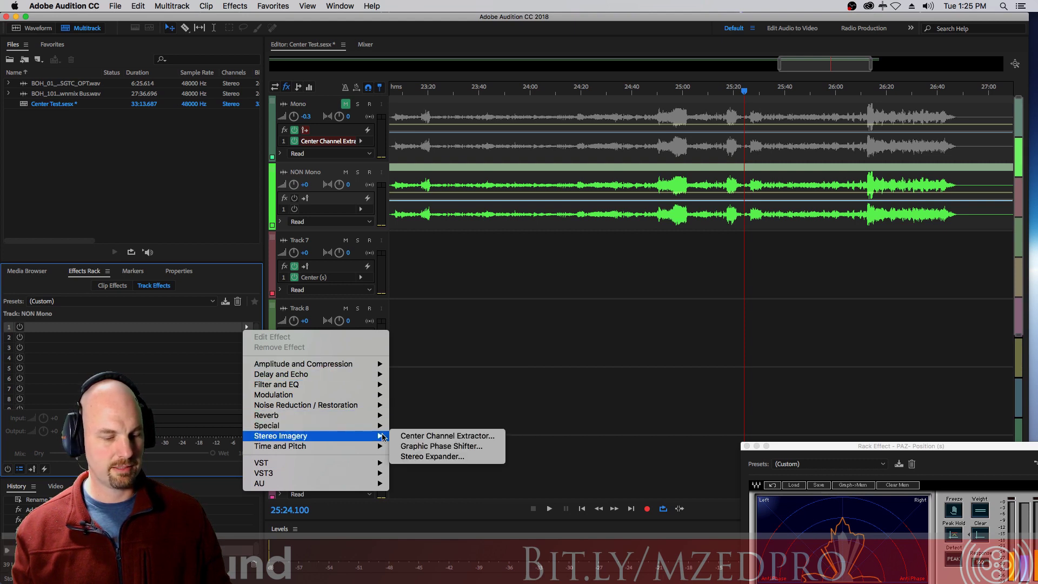
pyautogui.click(439, 436)
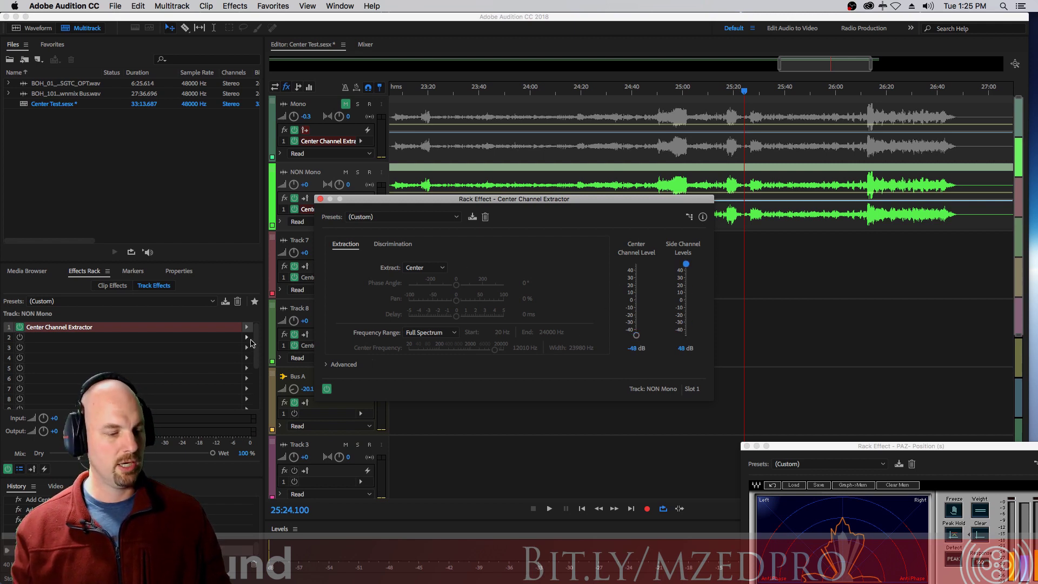
# Step: Add a Parametric Equalizer in slot 2 of the NON Mono track and set its master gain to -48 dB
pyautogui.click(248, 338)
pyautogui.moveTo(305, 396)
pyautogui.click(456, 447)
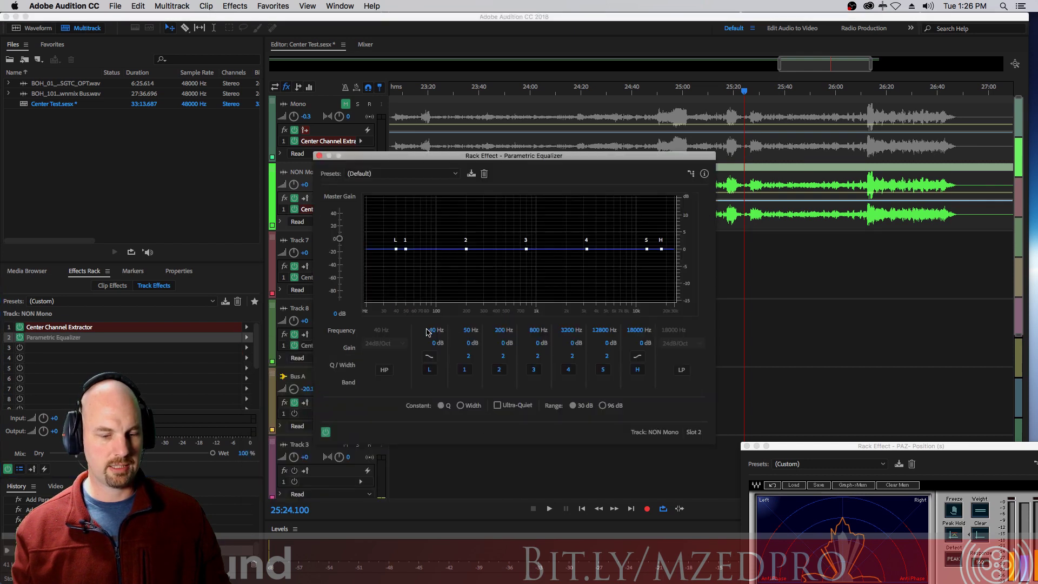
pyautogui.doubleClick(342, 314)
pyautogui.press('Return')
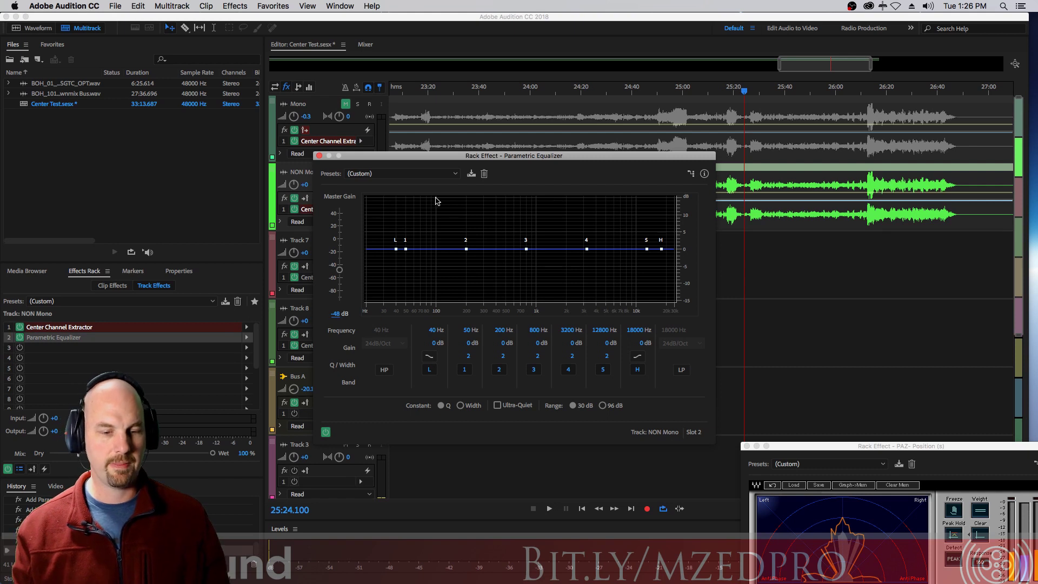
# Step: Close the equalizer and extractor windows and listen to the processed NON Mono track
pyautogui.click(319, 156)
pyautogui.press('space')
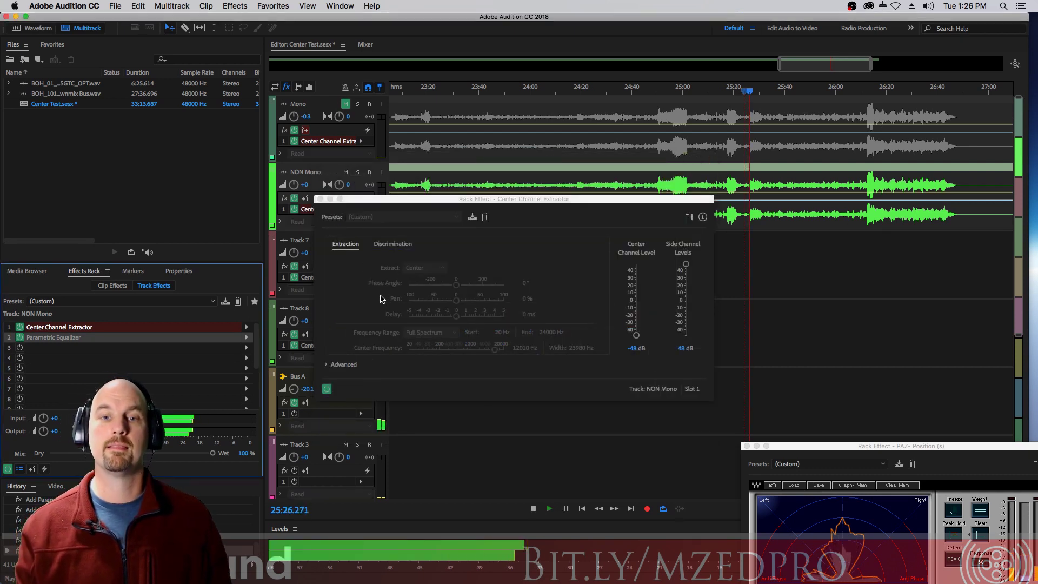
pyautogui.click(320, 199)
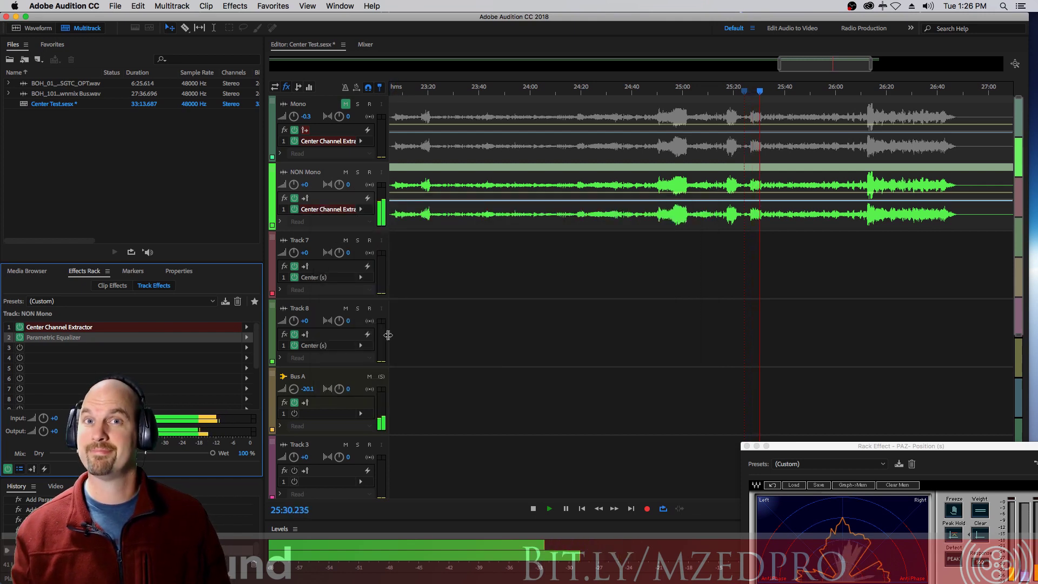
pyautogui.press('space')
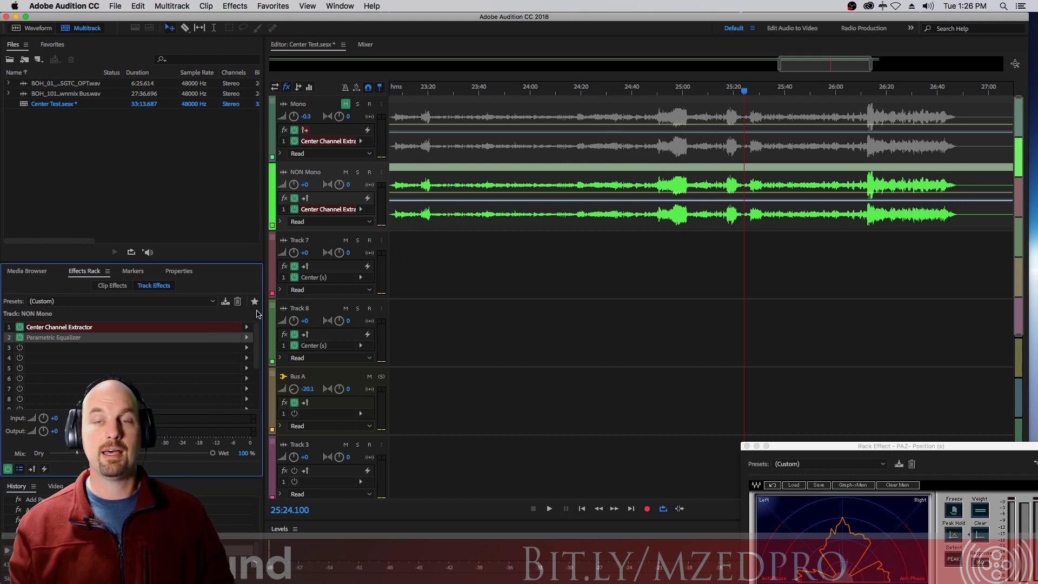
# Step: Bring the PAZ Position meter fully into view and examine the NON Mono track's stereo spread during playback
pyautogui.moveTo(801, 449); pyautogui.dragTo(553, 249)
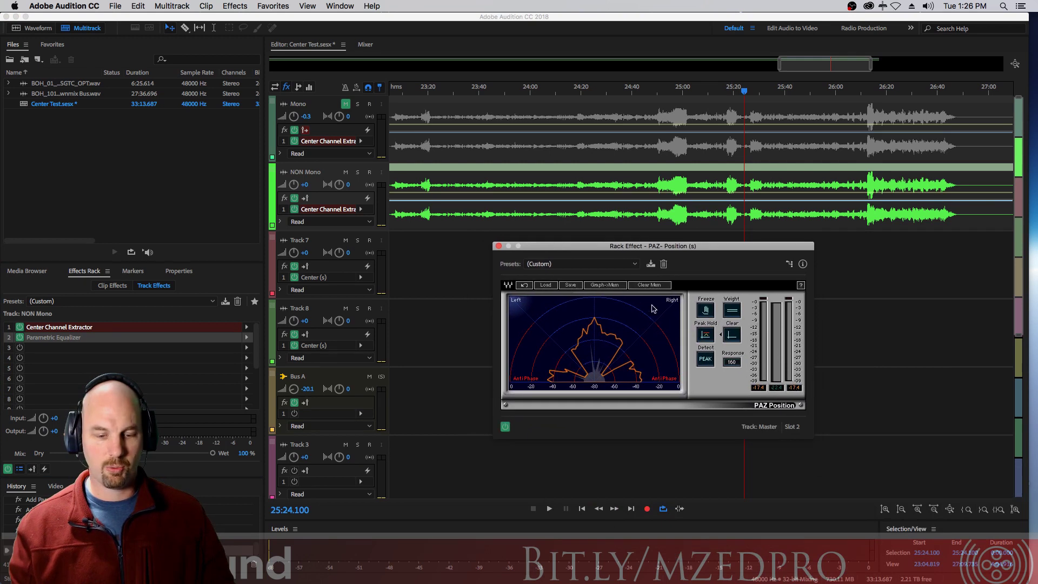
pyautogui.press('space')
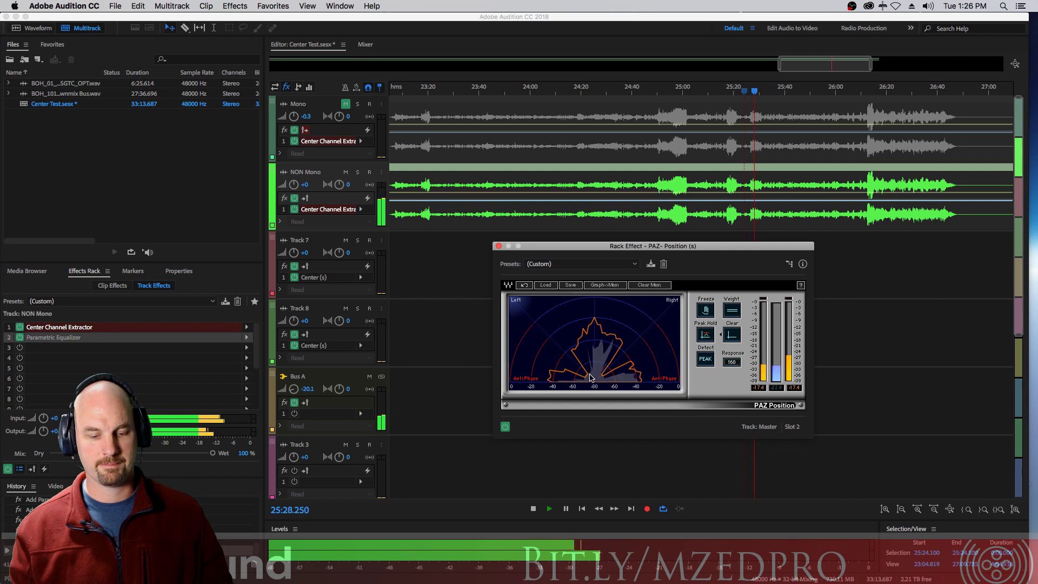
pyautogui.press('space')
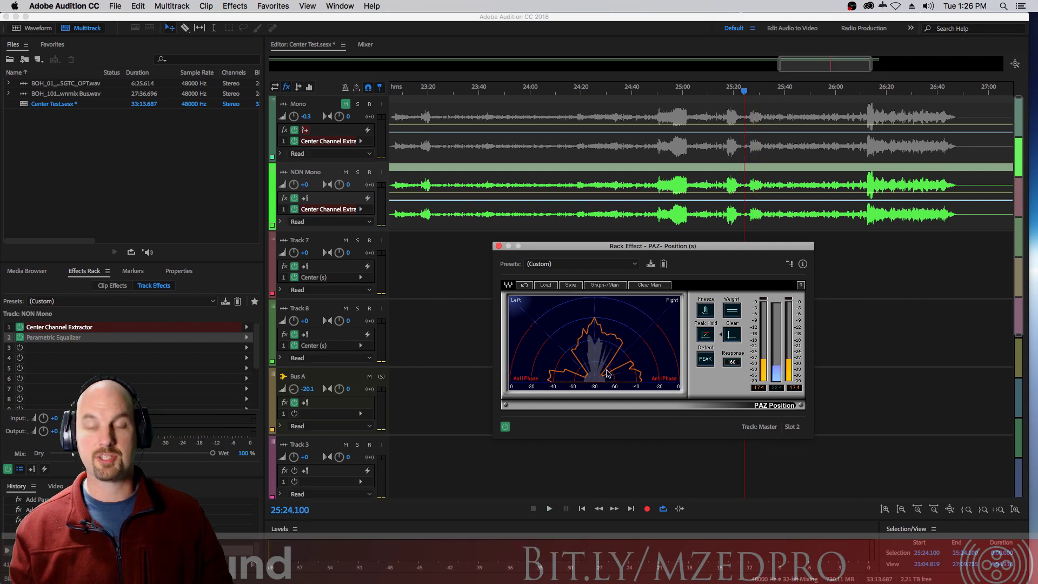
# Step: Add a Stereo Expander in slot 3 of the NON Mono track and set its stereo expansion to 131% while listening
pyautogui.click(247, 351)
pyautogui.moveTo(312, 457)
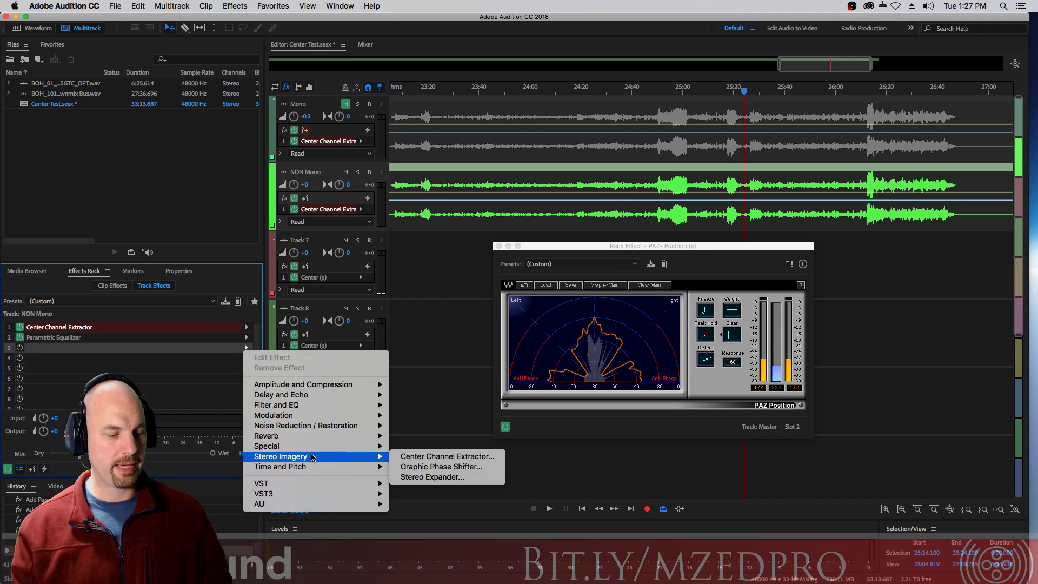
pyautogui.click(432, 477)
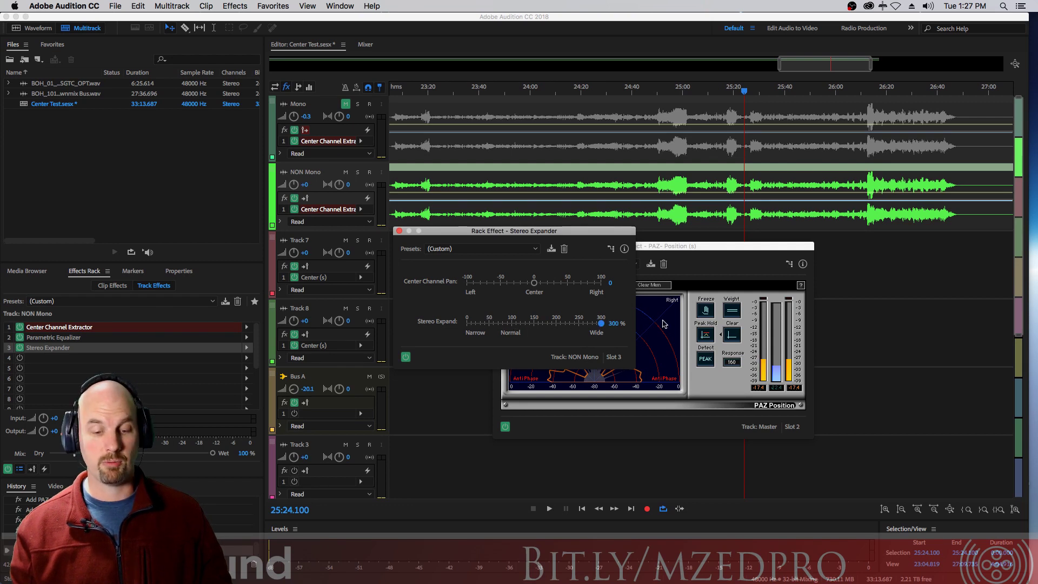
pyautogui.press('space')
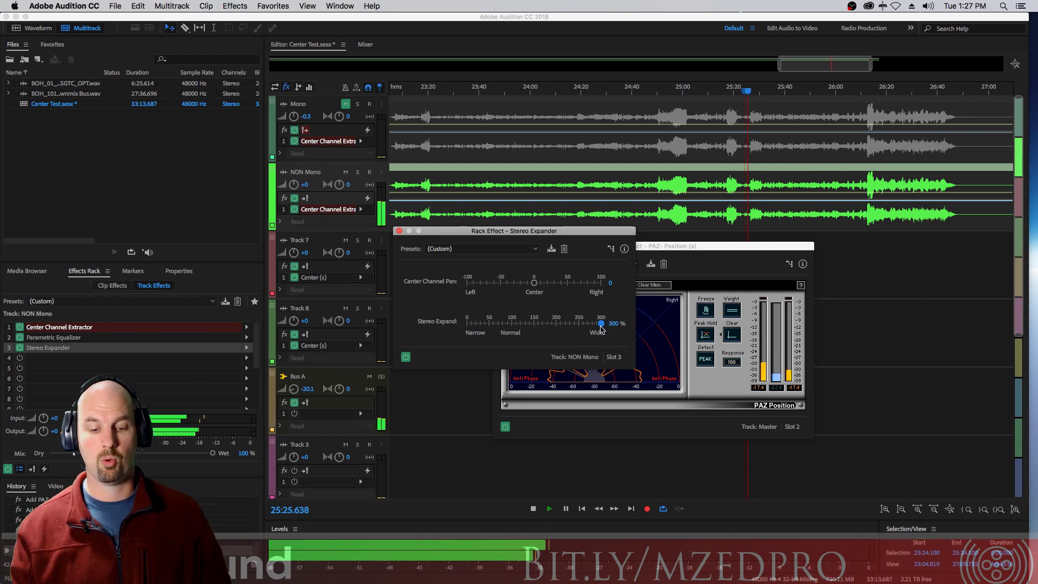
pyautogui.moveTo(601, 330); pyautogui.dragTo(542, 250)
pyautogui.press('space')
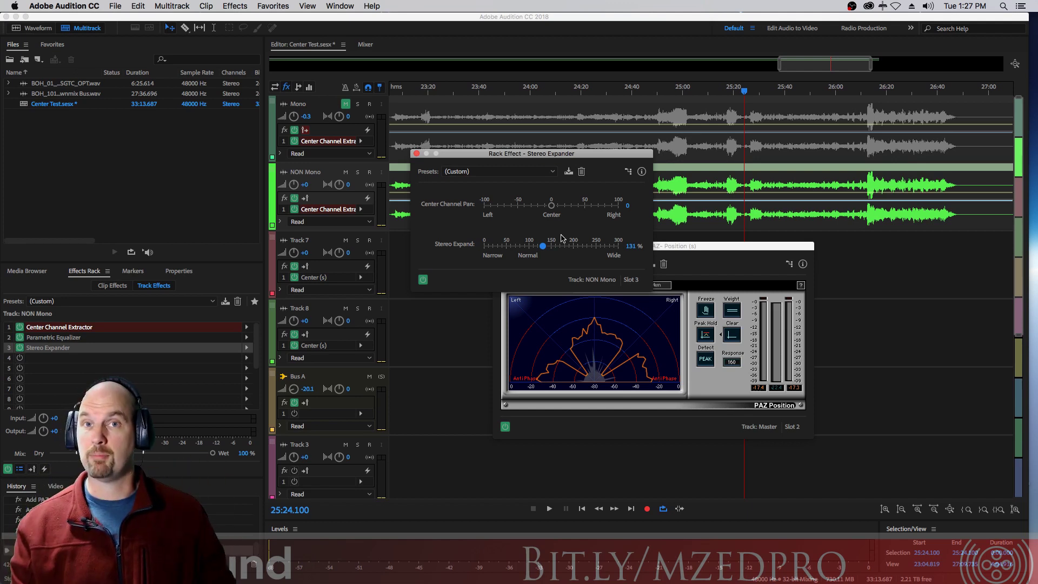
pyautogui.click(415, 155)
# Step: Move the PAZ Position meter out of the way and add a Multiband Compressor in slot 4 of the NON Mono track
pyautogui.moveTo(641, 249); pyautogui.dragTo(841, 505)
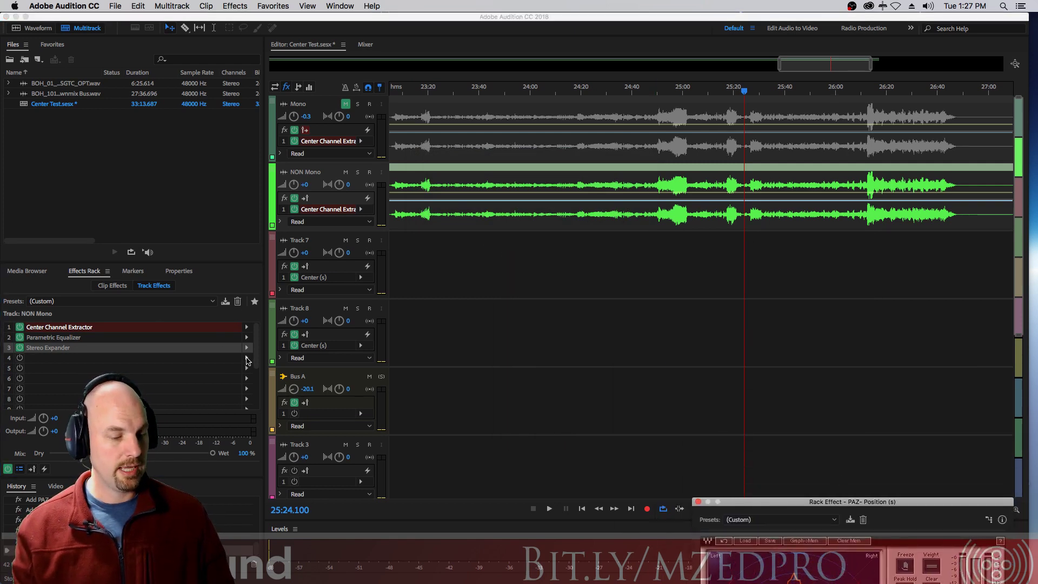
pyautogui.click(246, 359)
pyautogui.moveTo(335, 394)
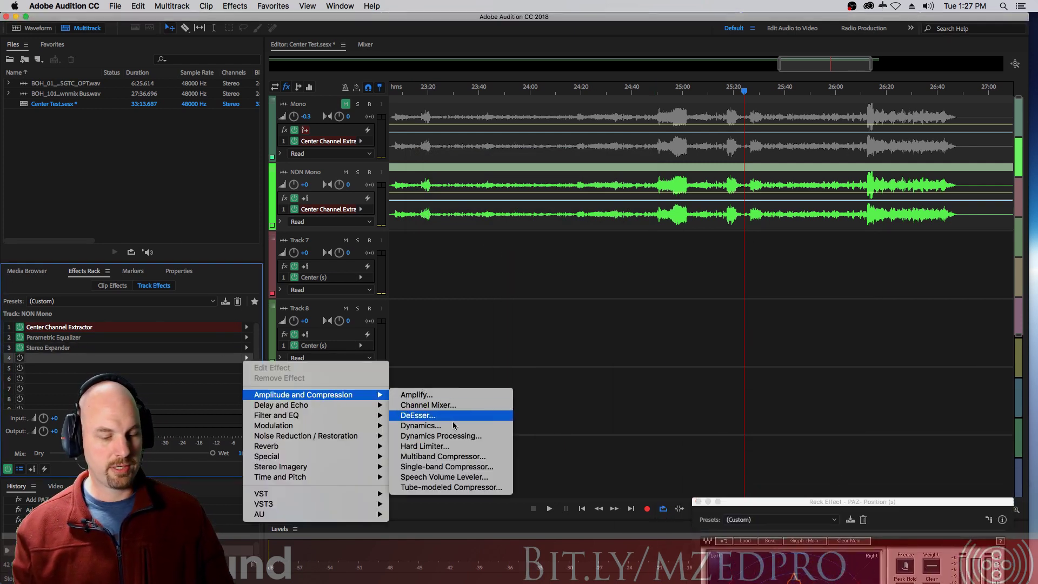
pyautogui.click(460, 457)
pyautogui.moveTo(576, 132); pyautogui.dragTo(659, 114)
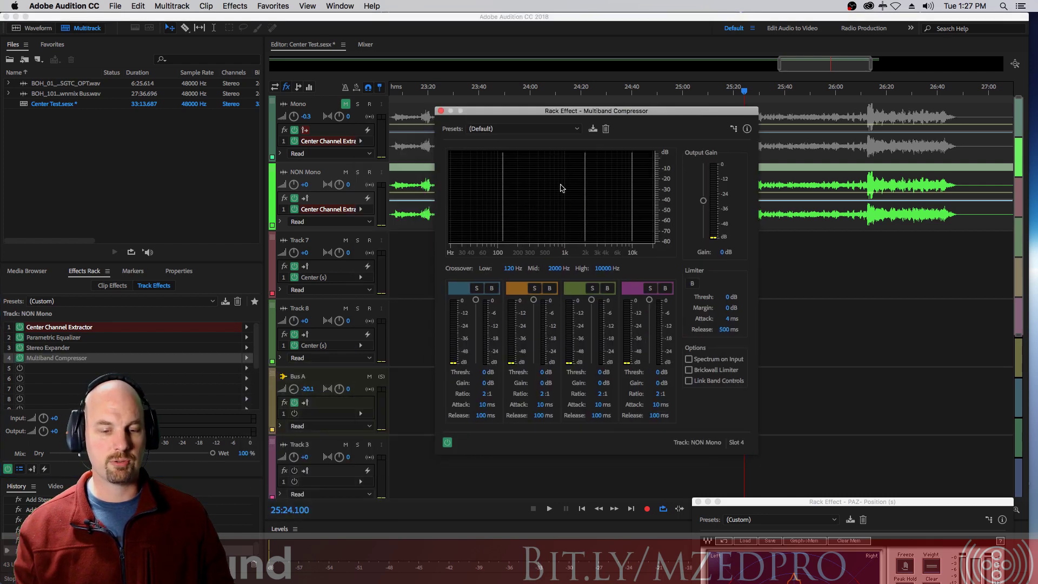
# Step: Set the compressor's low crossover to 103.5 Hz and mid crossover to 919.6 Hz, then play with the second band soloed
pyautogui.moveTo(503, 198); pyautogui.dragTo(498, 197)
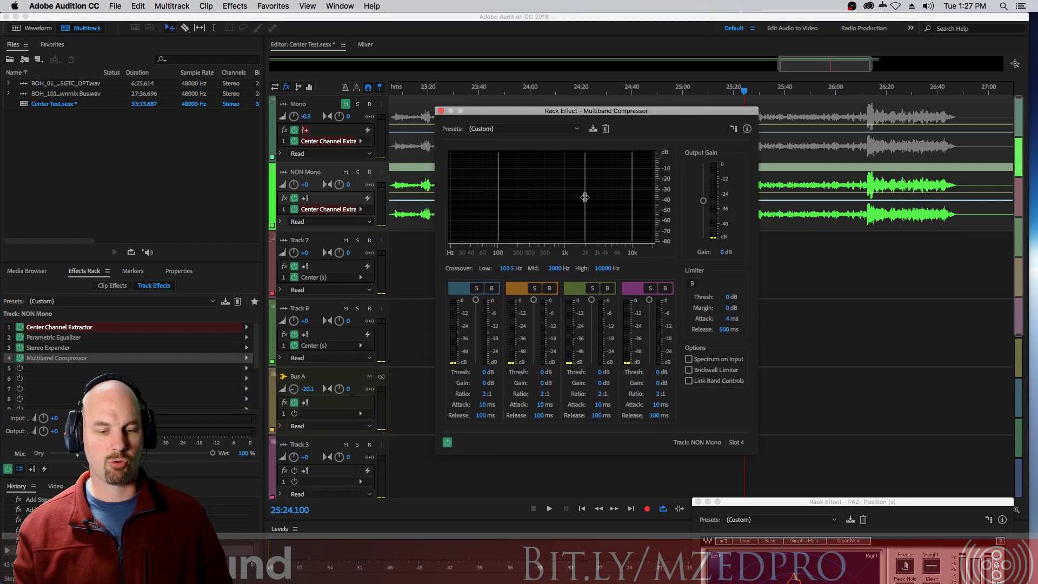
pyautogui.moveTo(585, 198); pyautogui.dragTo(573, 198)
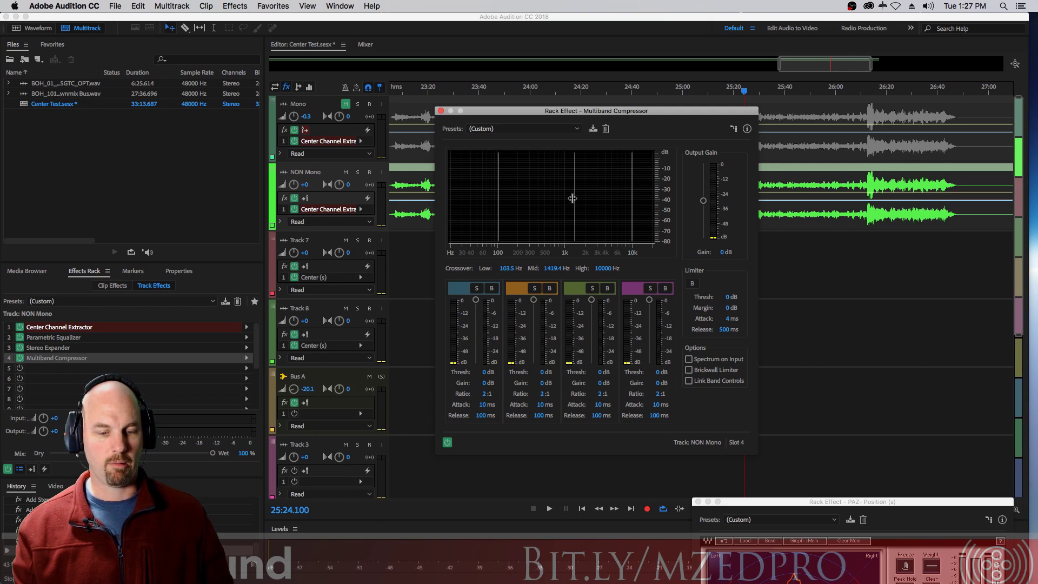
pyautogui.click(533, 291)
pyautogui.press('space')
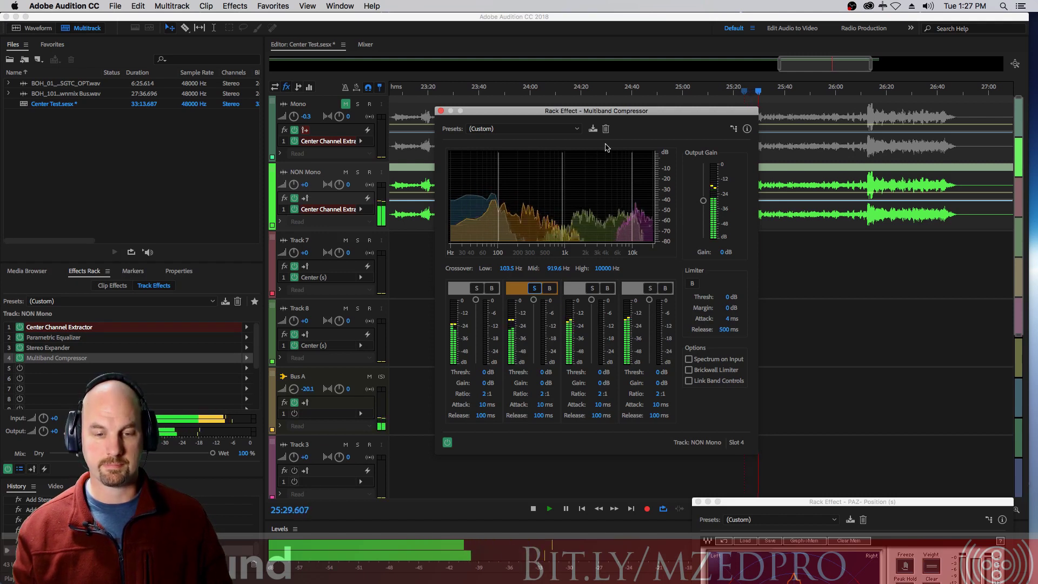
# Step: Move the compressor window aside and set the second band's threshold to -40 dB, attack to 102 ms and release to 125 ms
pyautogui.moveTo(600, 111); pyautogui.dragTo(391, 67)
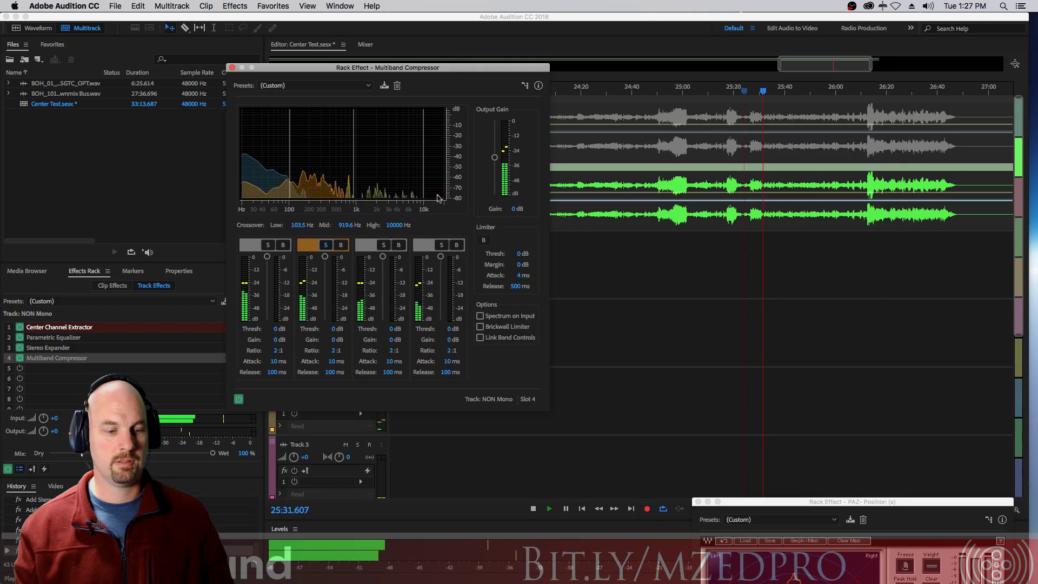
pyautogui.press('space')
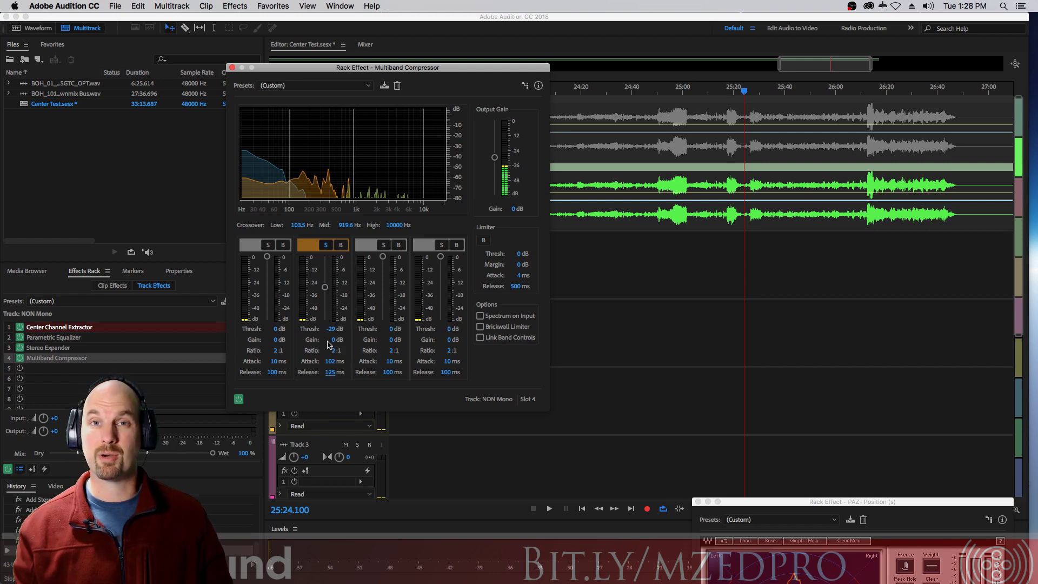
pyautogui.press('space')
pyautogui.moveTo(325, 287); pyautogui.dragTo(326, 303)
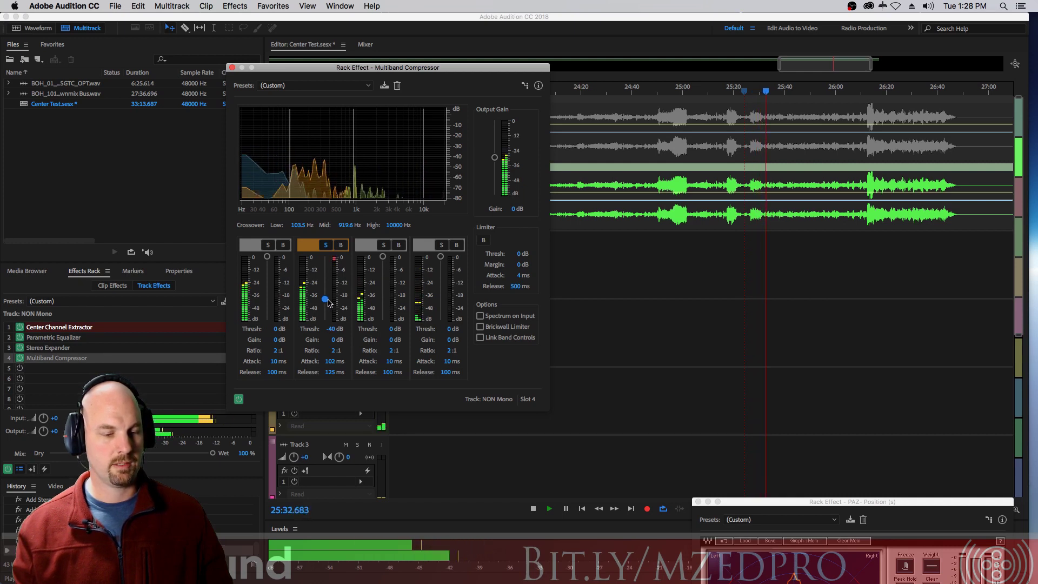
pyautogui.press('space')
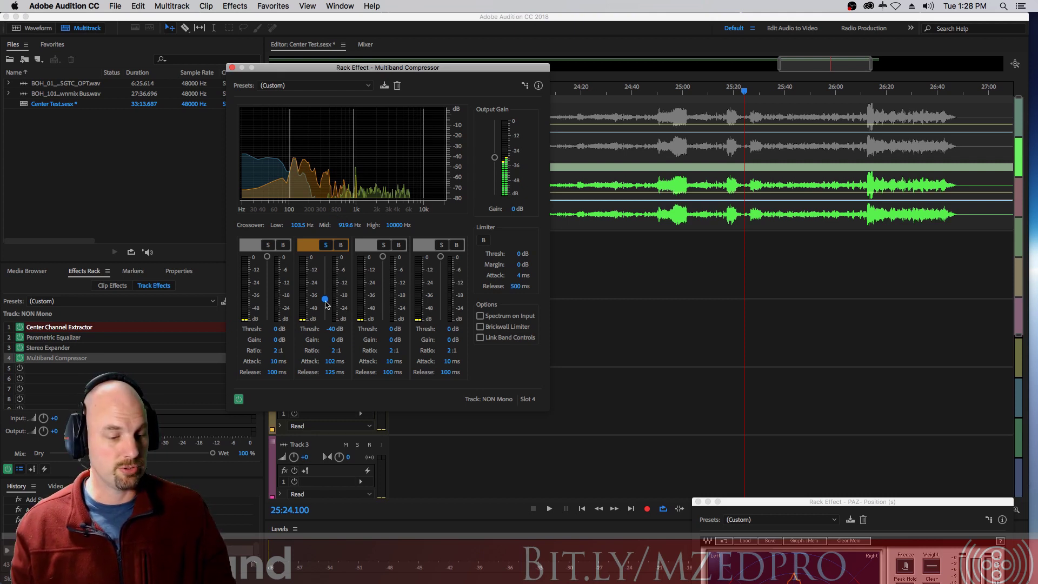
# Step: Raise the second band's gain to 4.7 dB while listening to the soloed band
pyautogui.press('space')
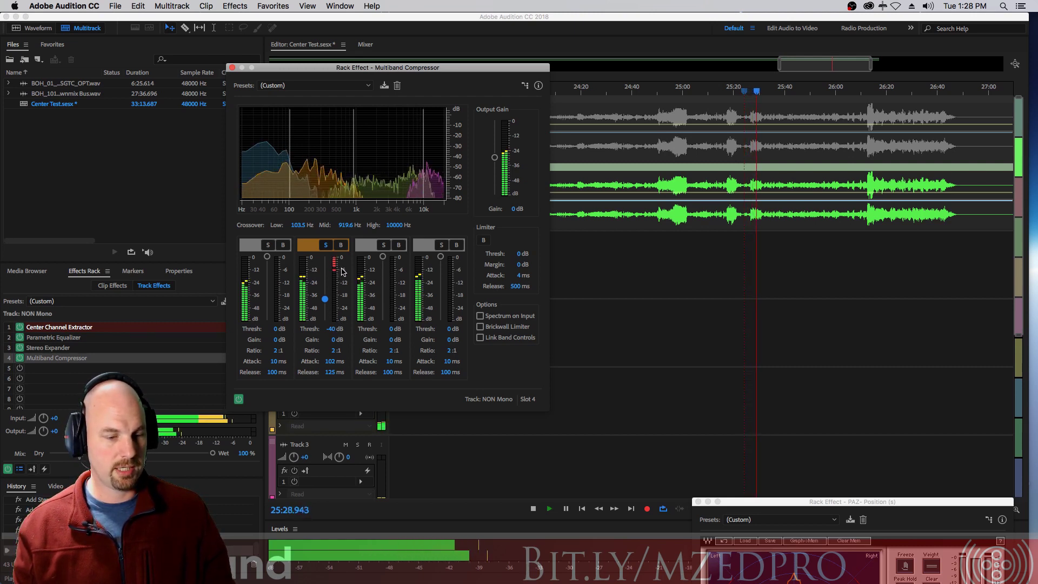
pyautogui.press('space')
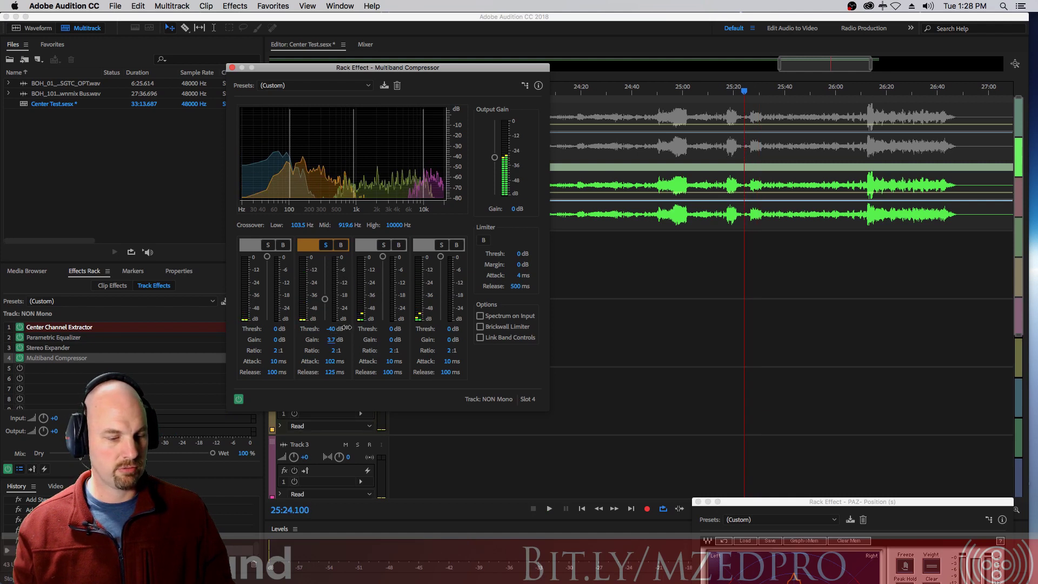
pyautogui.press('space')
pyautogui.scroll(-2, 346, 342)
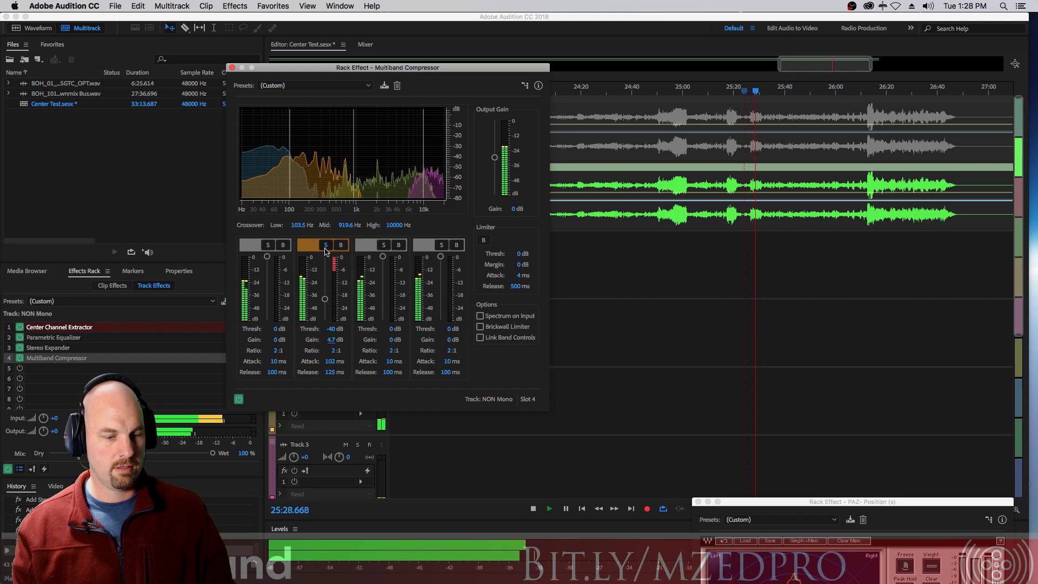
# Step: Switch the solo from the second band to the highest band and set the high crossover to 5791 Hz
pyautogui.click(443, 246)
pyautogui.press('space')
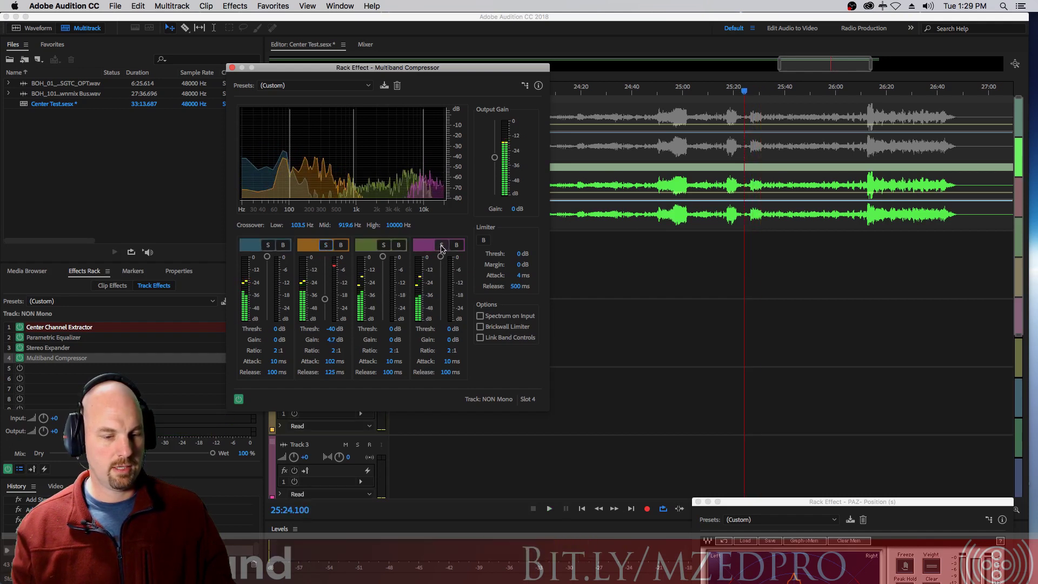
pyautogui.click(443, 247)
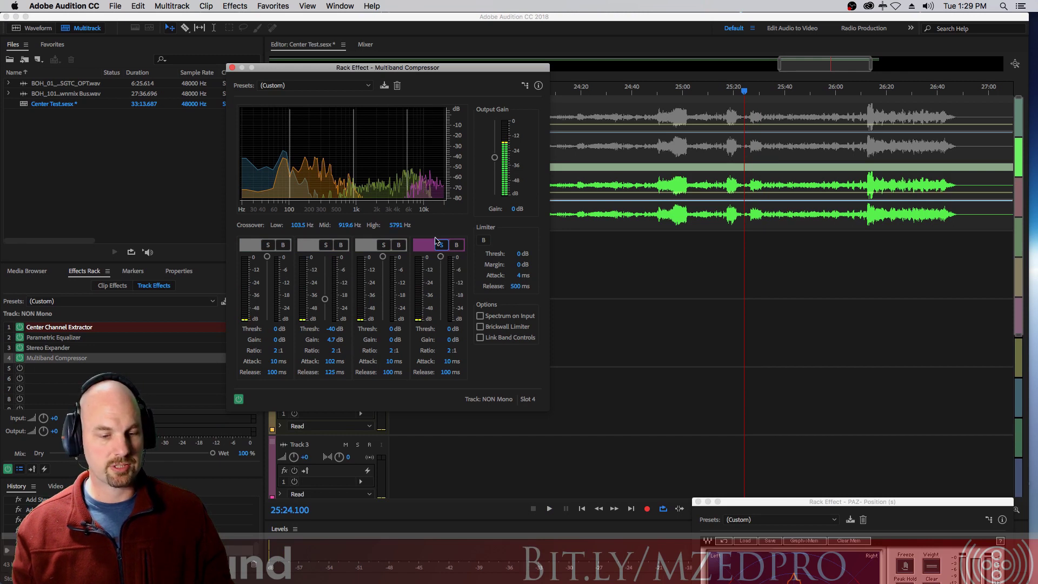
# Step: Set the highest band's threshold to -27 dB, attack to 80 ms and release to 153 ms during playback
pyautogui.press('space')
pyautogui.moveTo(442, 255); pyautogui.dragTo(440, 285)
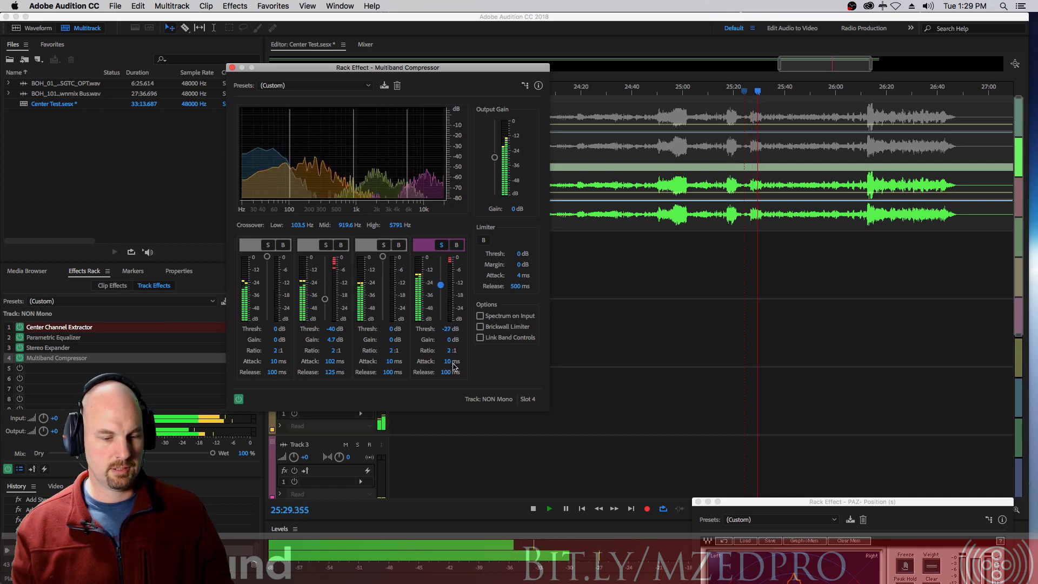
pyautogui.moveTo(469, 359)
pyautogui.mouseDown()
pyautogui.moveTo(481, 357)
pyautogui.moveTo(465, 373)
pyautogui.moveTo(455, 362)
pyautogui.mouseUp()
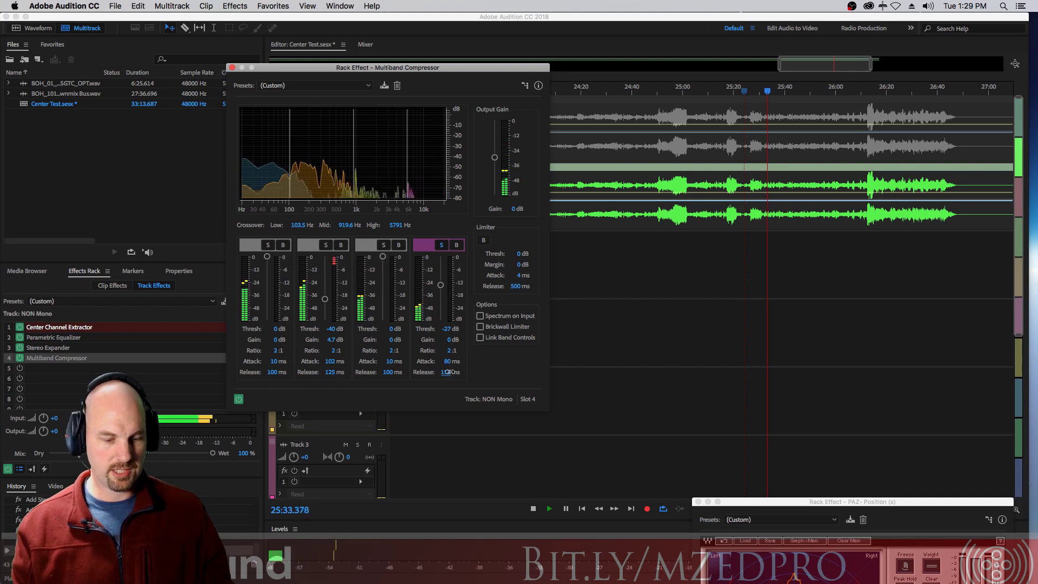
pyautogui.press('space')
# Step: Adjust the highest band's threshold to -29 dB and its gain to 2.9 dB while listening
pyautogui.press('space')
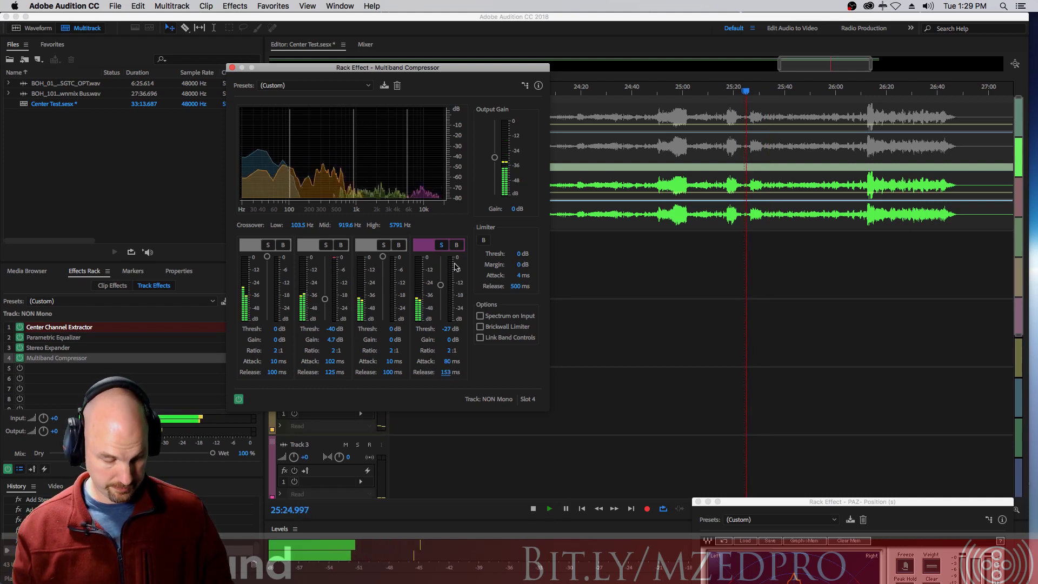
pyautogui.moveTo(441, 285); pyautogui.dragTo(440, 290)
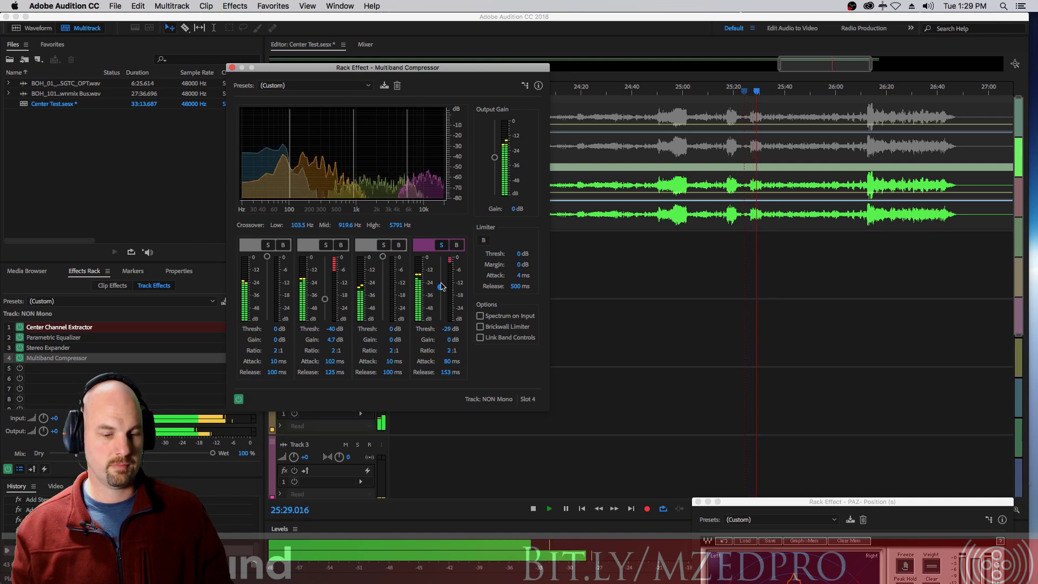
pyautogui.moveTo(449, 340); pyautogui.dragTo(469, 339)
pyautogui.press('space')
pyautogui.press('space')
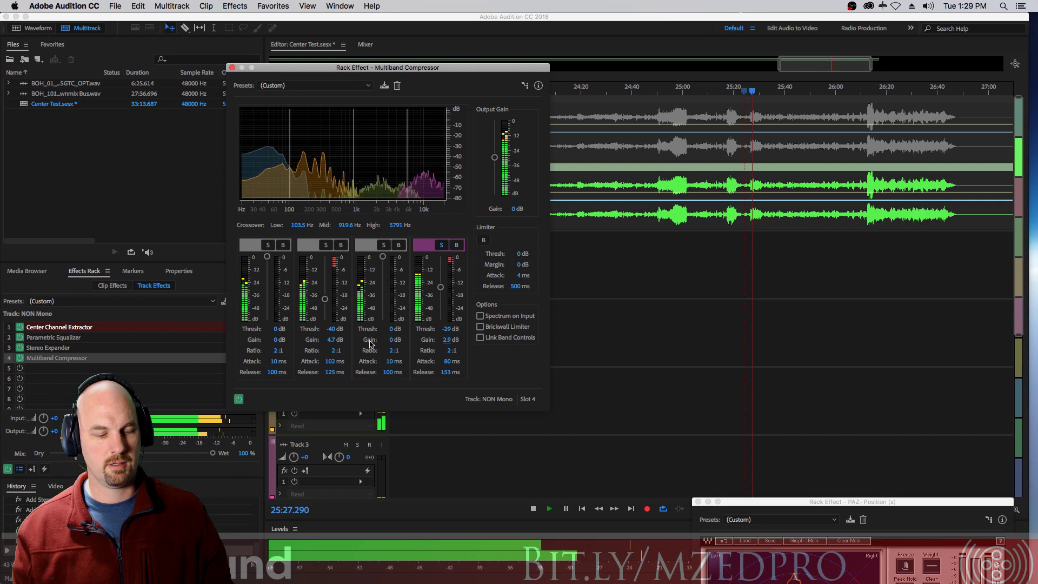
# Step: Clear the highest band's solo and compare the NON Mono track with the Multiband Compressor bypassed and active
pyautogui.press('space')
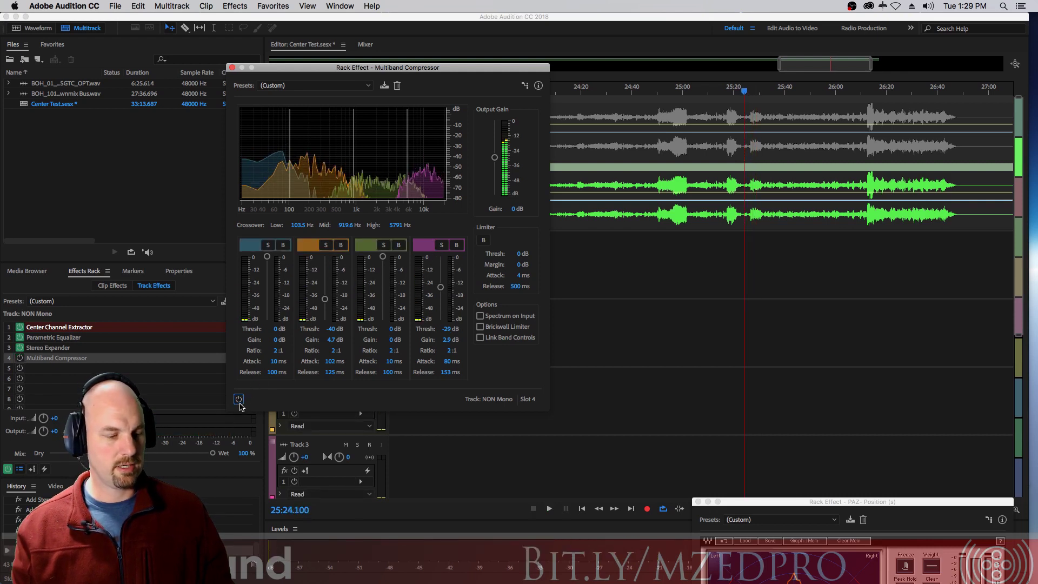
pyautogui.press('space')
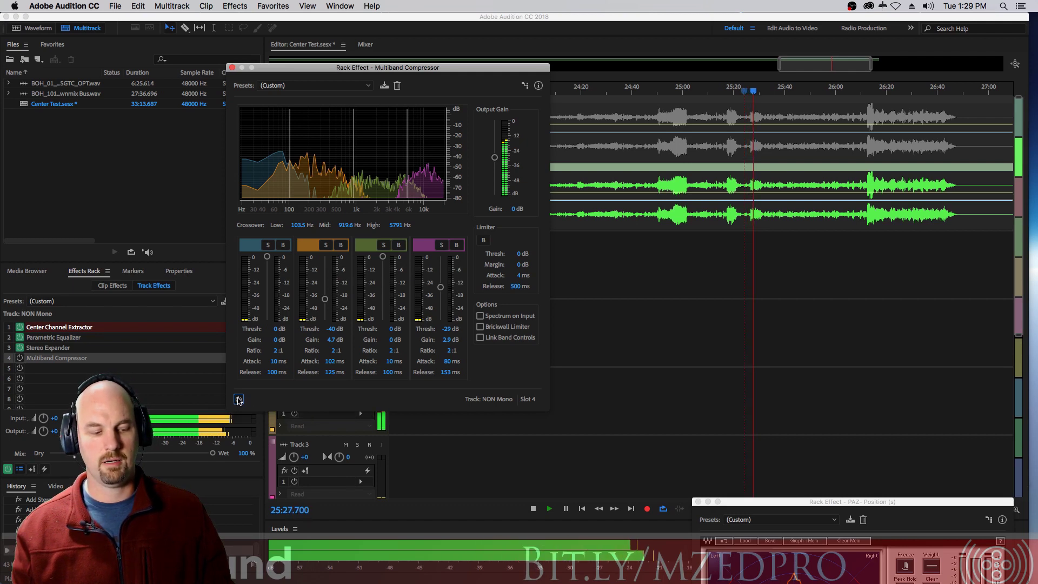
pyautogui.click(238, 400)
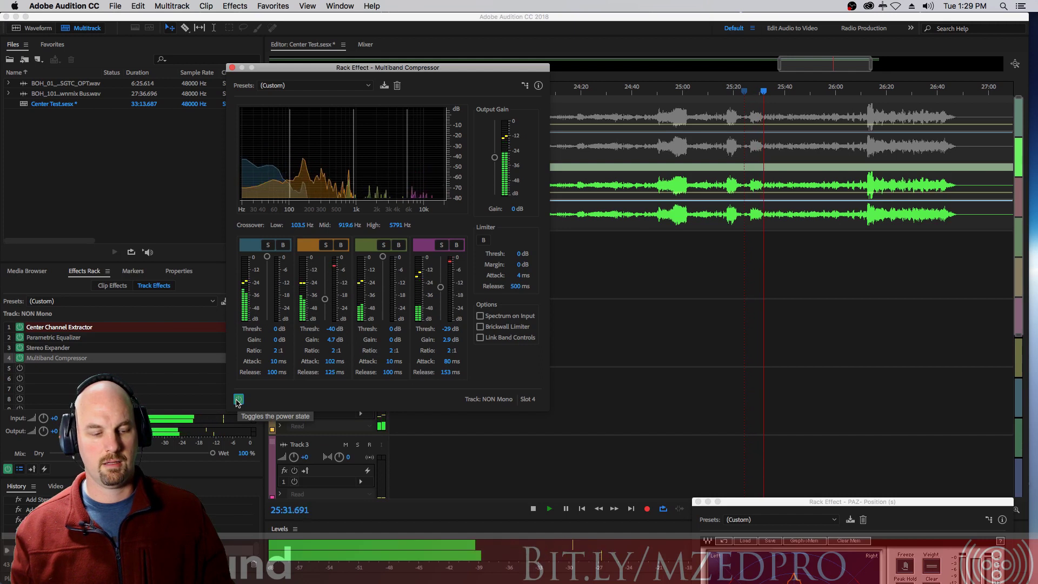
pyautogui.press('space')
pyautogui.press('space')
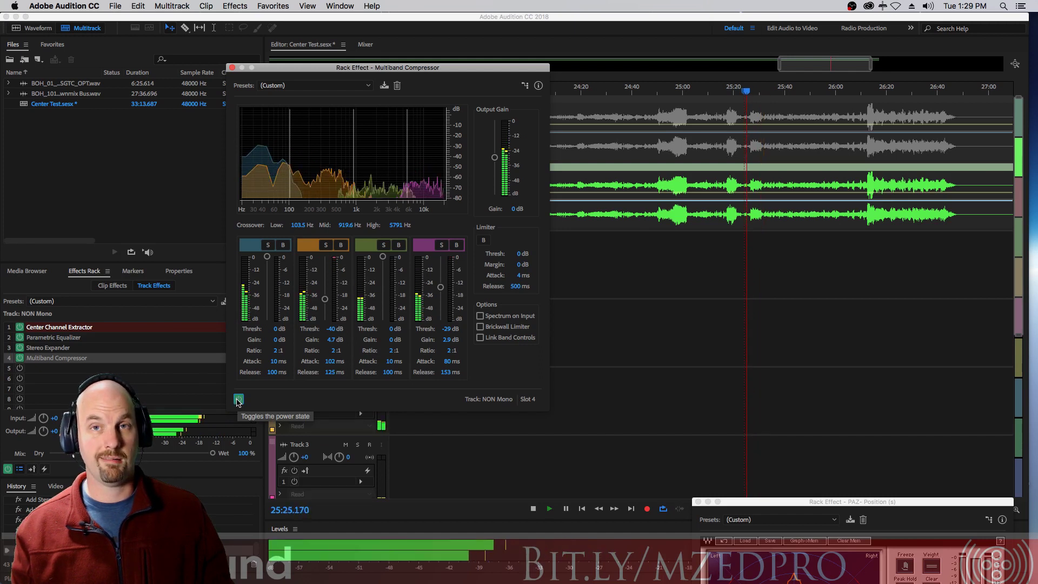
pyautogui.click(239, 399)
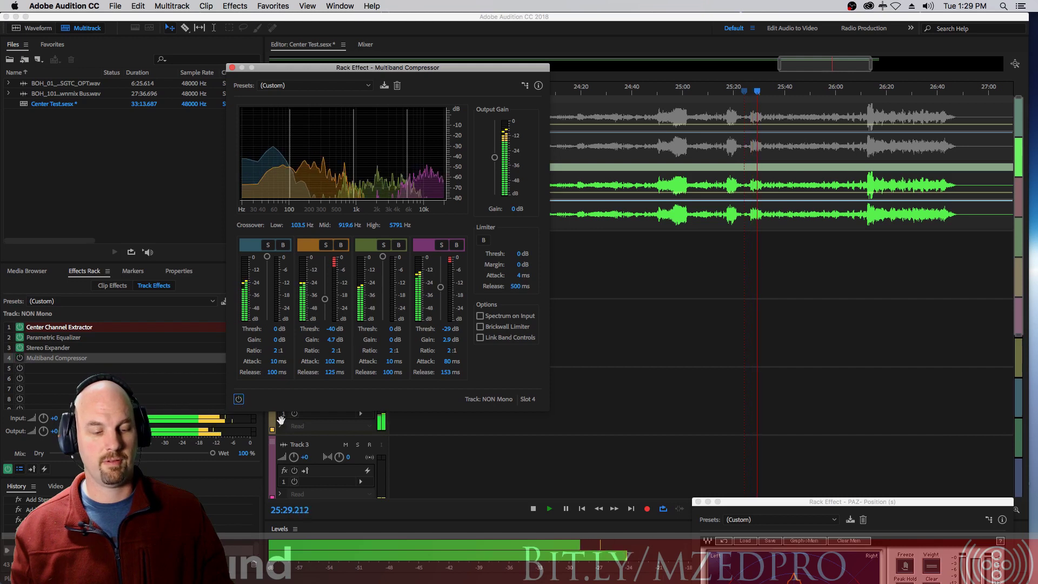
# Step: Set the highest band's gain to 4 dB, re-enable the Multiband Compressor and resume playback
pyautogui.press('space')
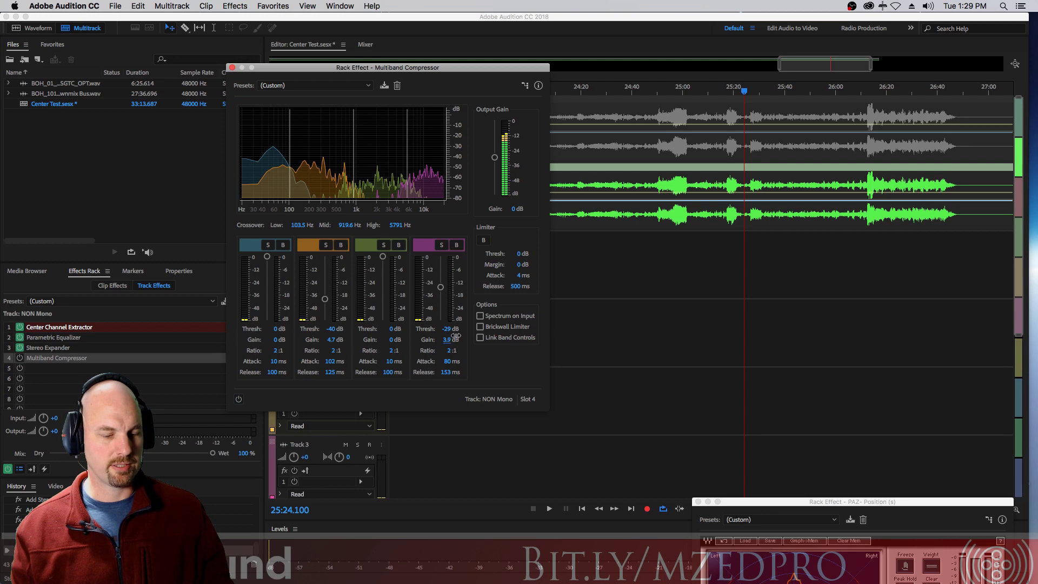
pyautogui.click(238, 399)
pyautogui.press('space')
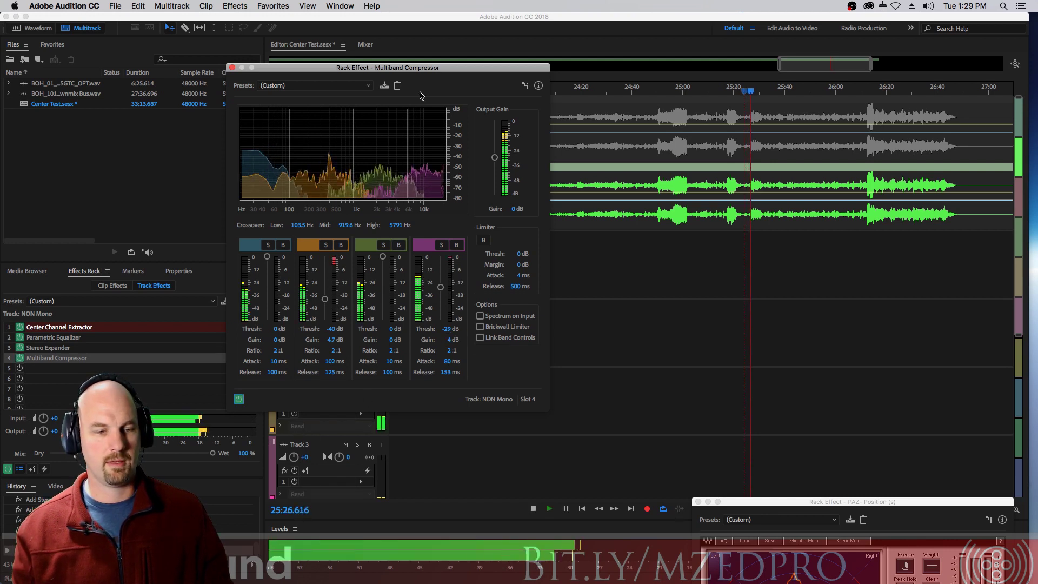
# Step: Reposition the Multiband Compressor window while listening to the NON Mono track, then stop playback and close the window
pyautogui.moveTo(430, 71); pyautogui.dragTo(581, 216)
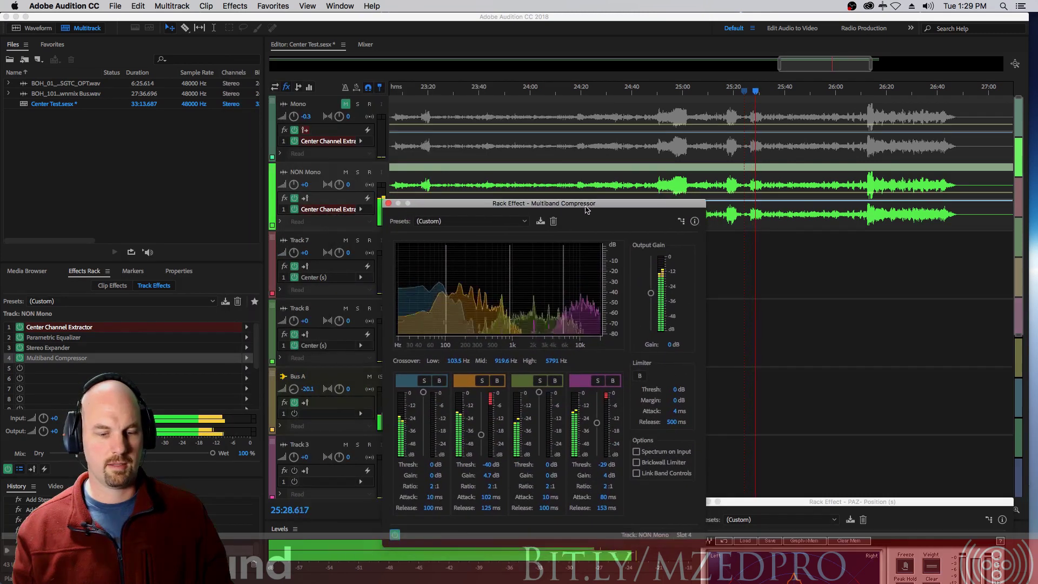
pyautogui.moveTo(388, 211); pyautogui.dragTo(388, 164)
pyautogui.press('space')
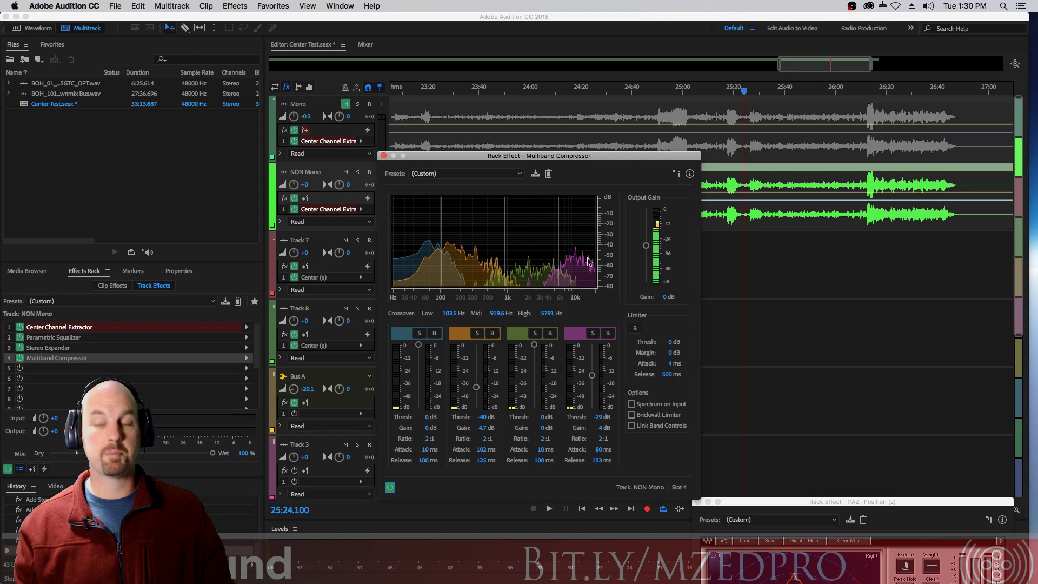
pyautogui.click(384, 156)
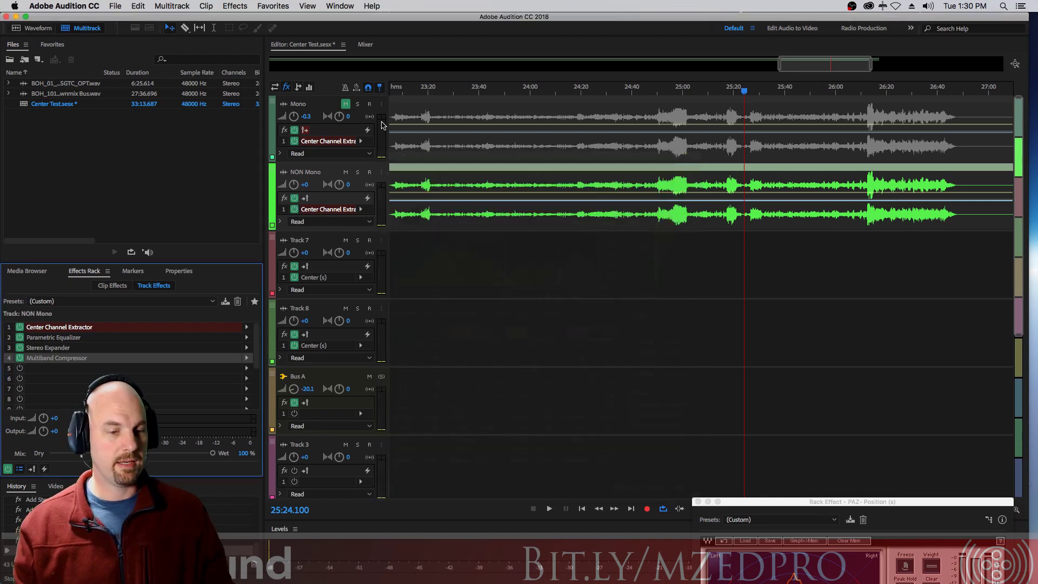
# Step: Open the Mono track's Multiband Compressor to review its band settings, then close it
pyautogui.click(316, 108)
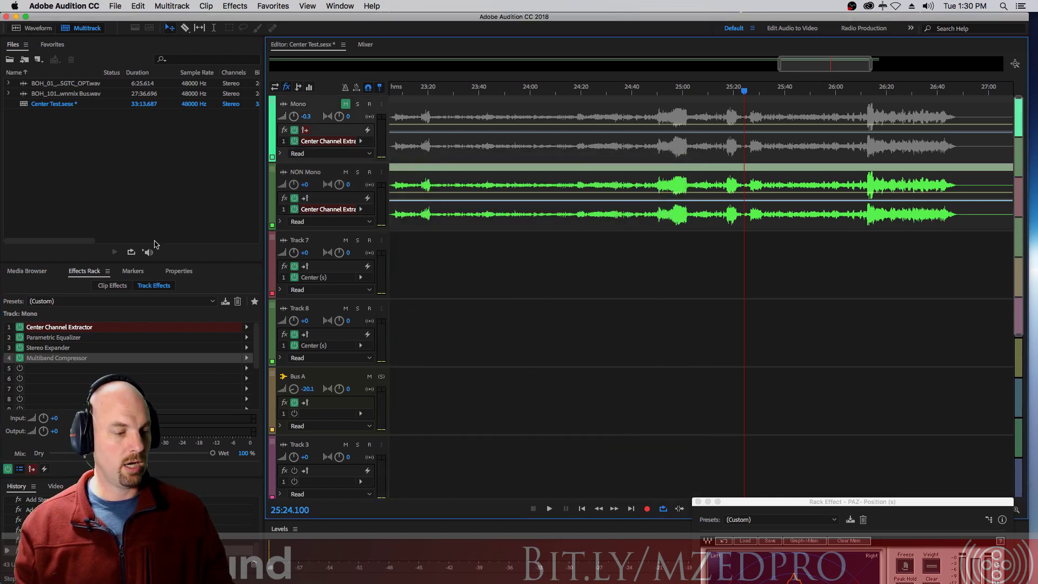
pyautogui.doubleClick(54, 358)
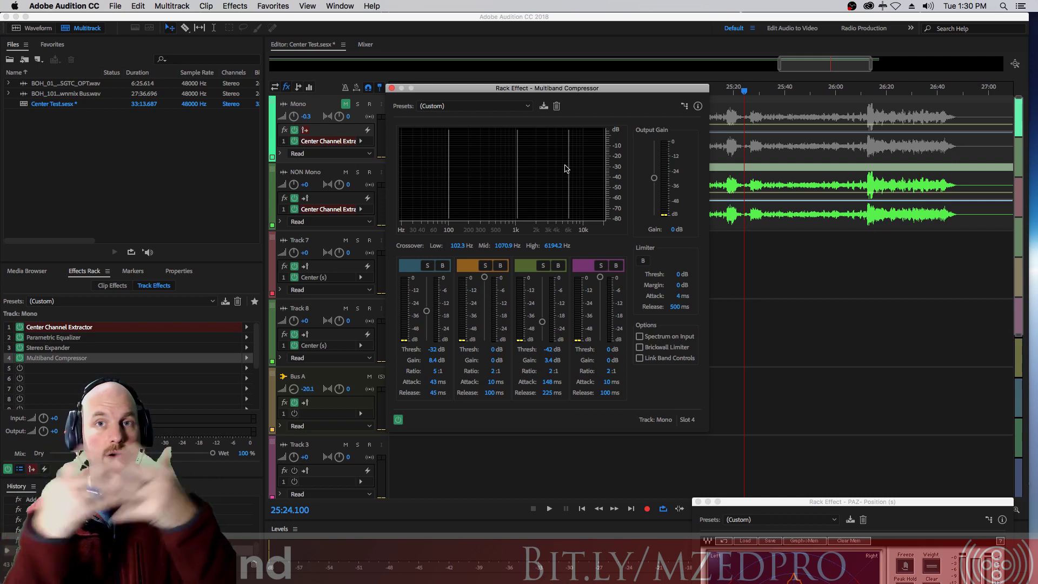
pyautogui.click(391, 88)
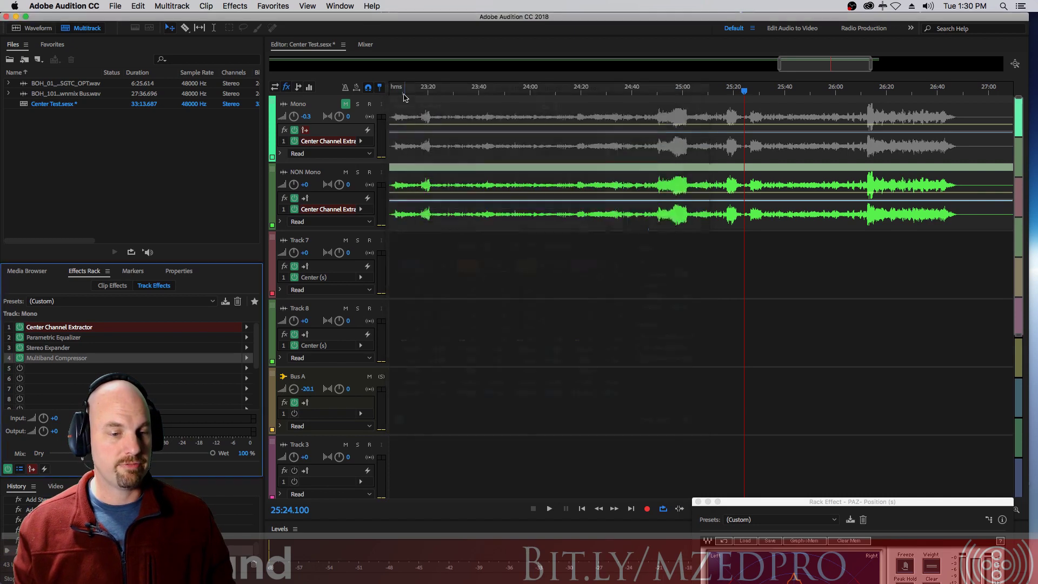
# Step: Unmute the Mono track and listen to it together with the NON Mono track
pyautogui.click(346, 105)
pyautogui.press('space')
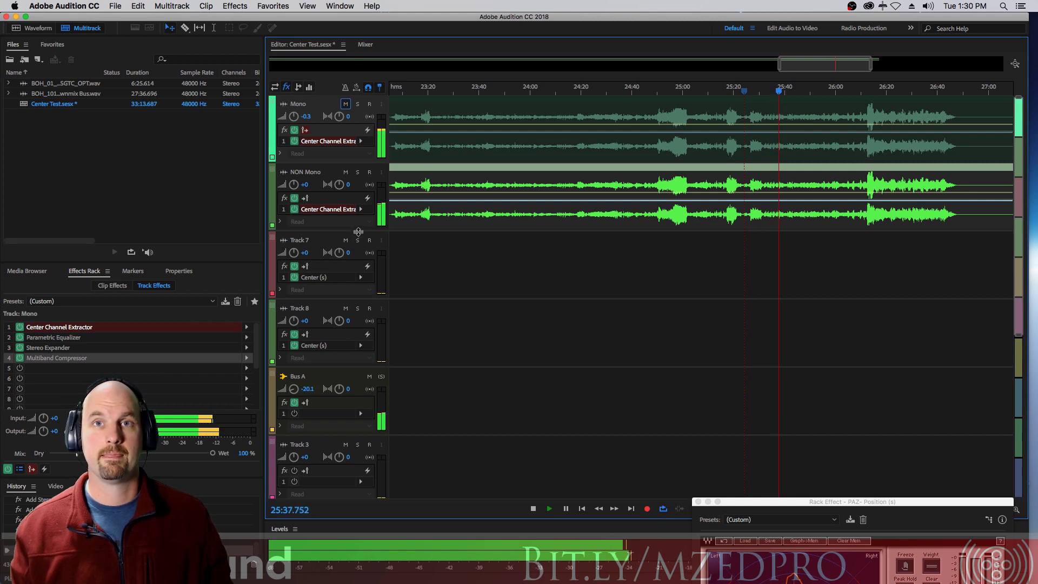
pyautogui.press('space')
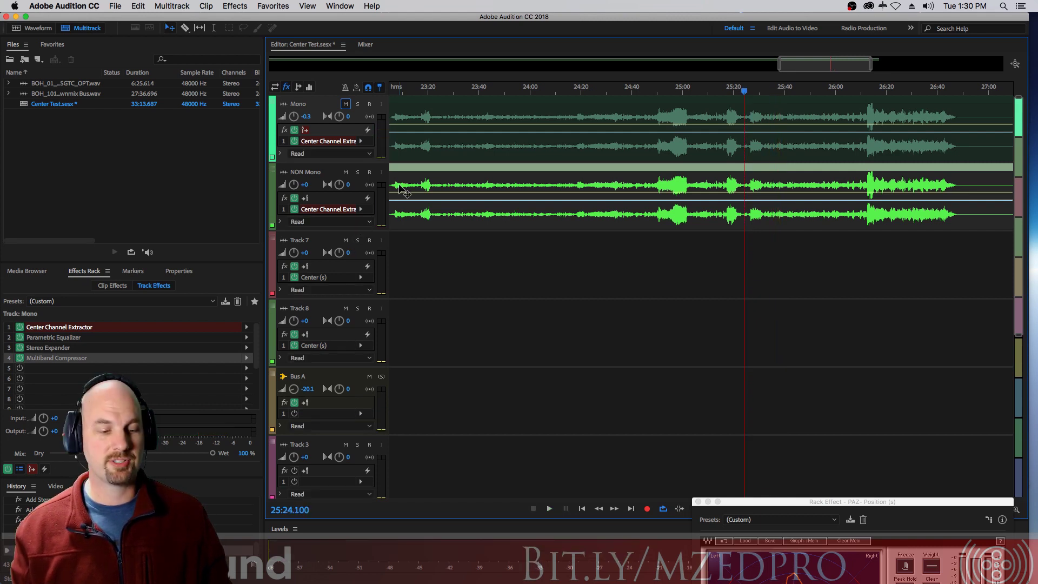
# Step: Mute the NON Mono track and bypass the Mono track's whole effects rack
pyautogui.click(346, 173)
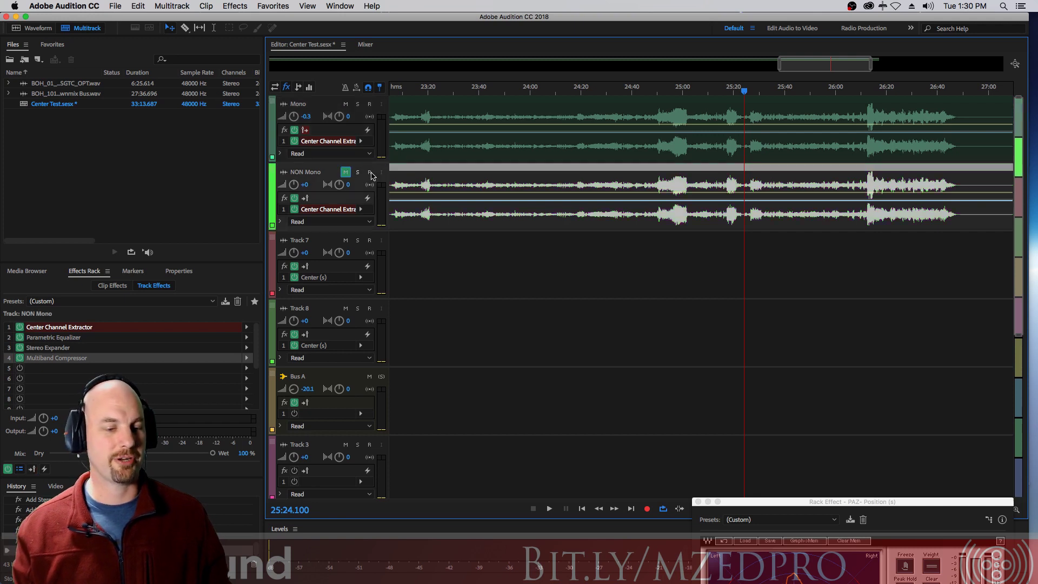
pyautogui.click(323, 106)
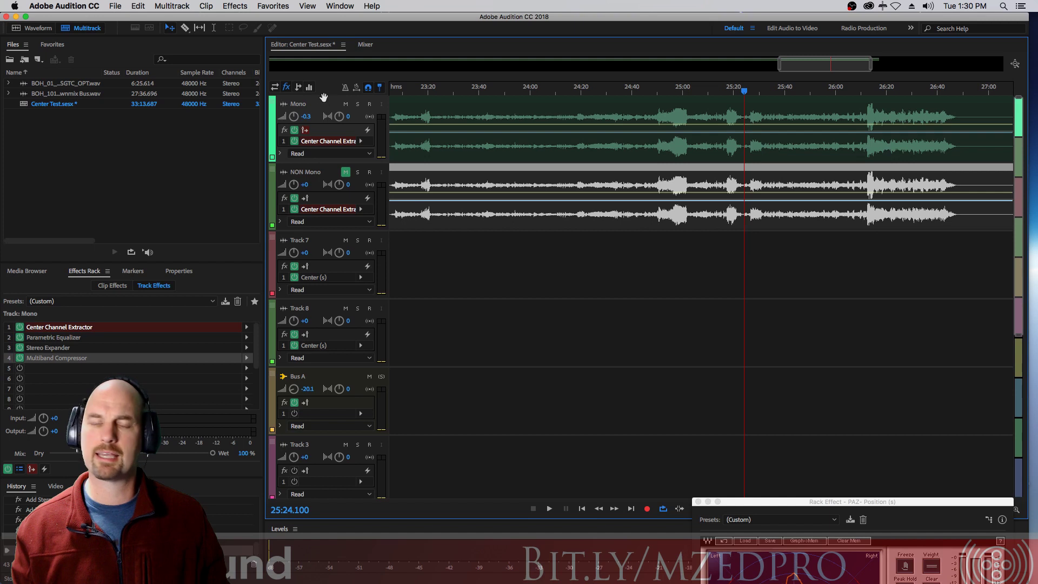
pyautogui.click(294, 130)
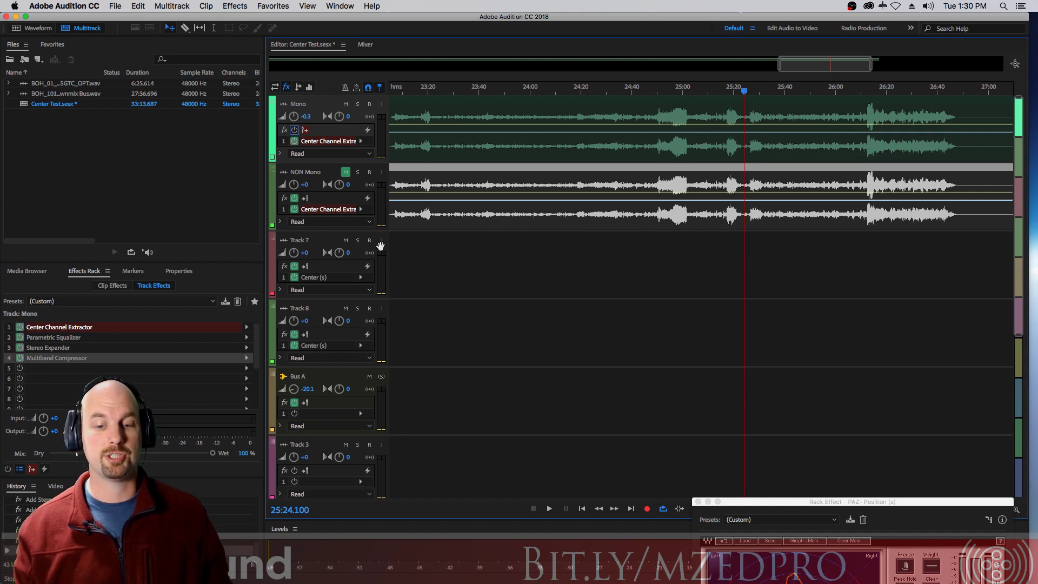
# Step: Play the bypassed Mono track alone, stop, then unmute the NON Mono track, re-enable the Mono track's effects rack and play the processed mix
pyautogui.press('space')
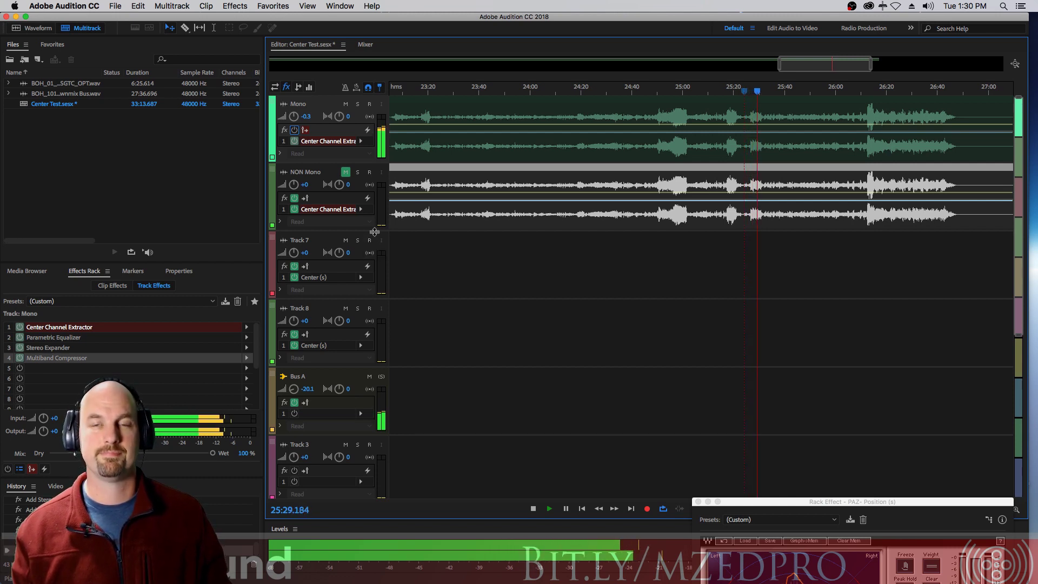
pyautogui.press('space')
pyautogui.click(346, 172)
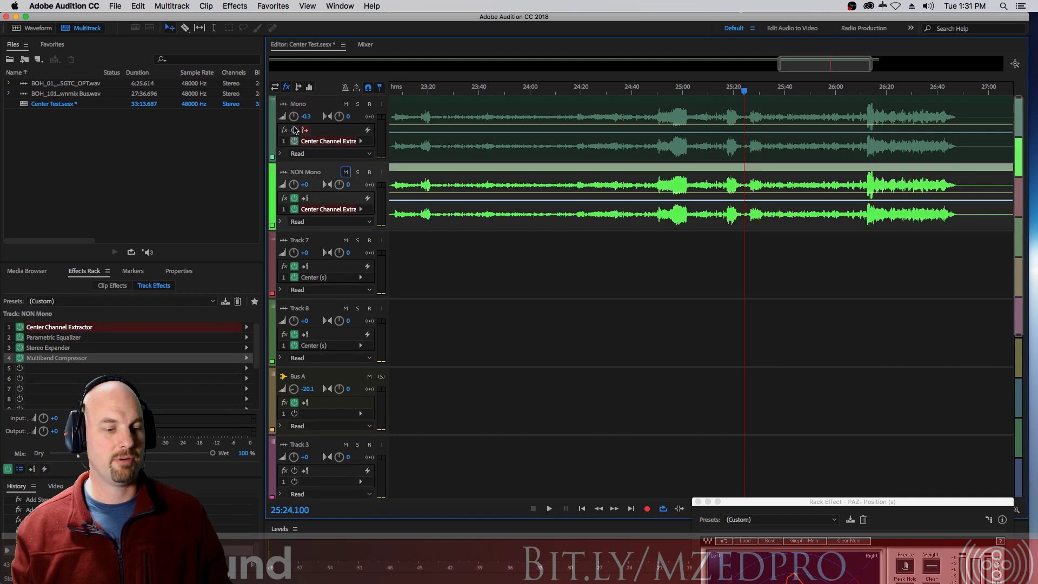
pyautogui.press('space')
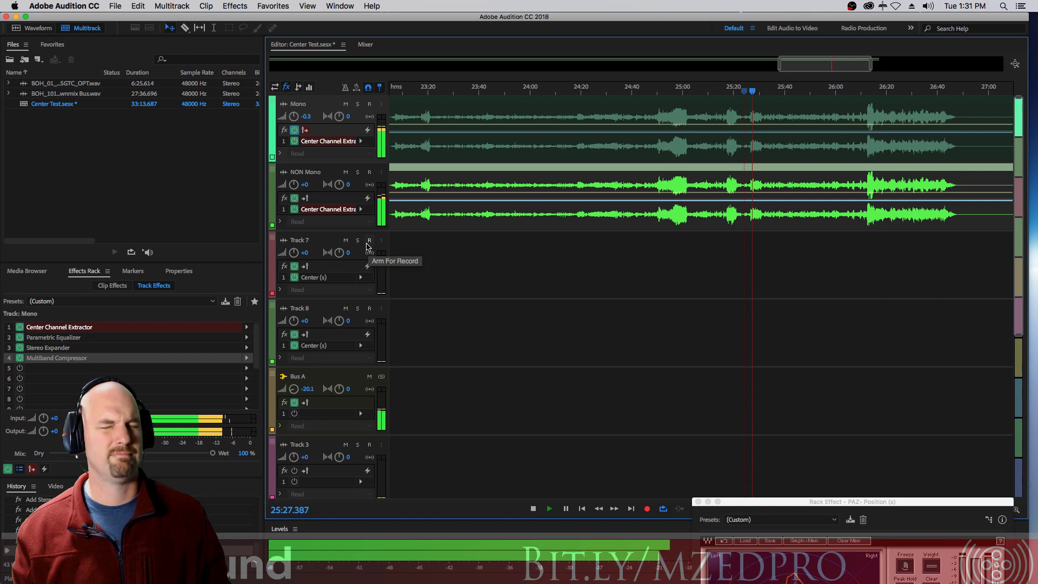
# Step: Compare original and processed sound during playback by repeatedly muting NON Mono and bypassing the Mono rack, then restoring both; stop with both active
pyautogui.click(345, 173)
pyautogui.click(293, 130)
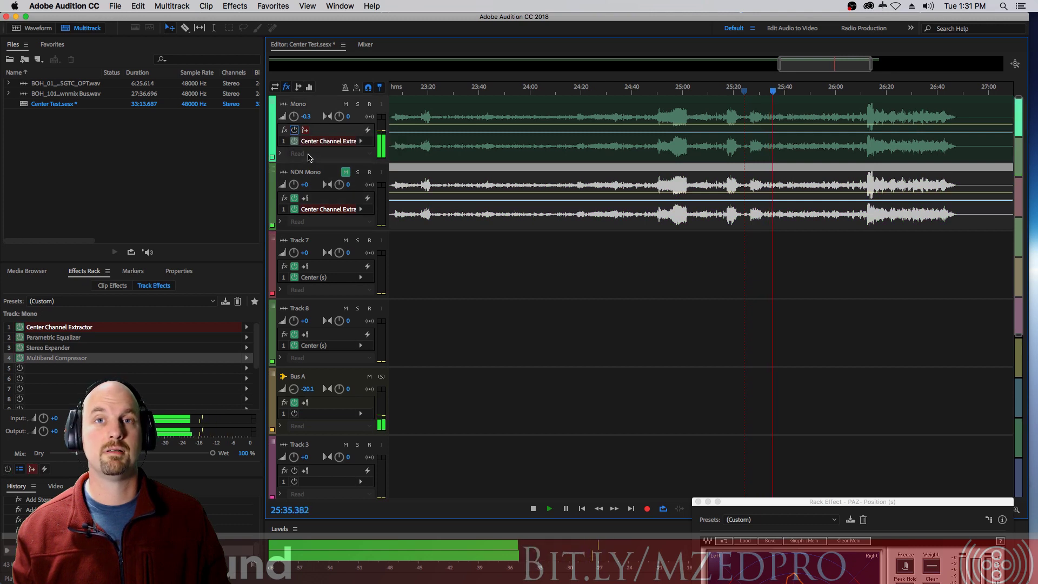
pyautogui.click(295, 130)
pyautogui.click(345, 172)
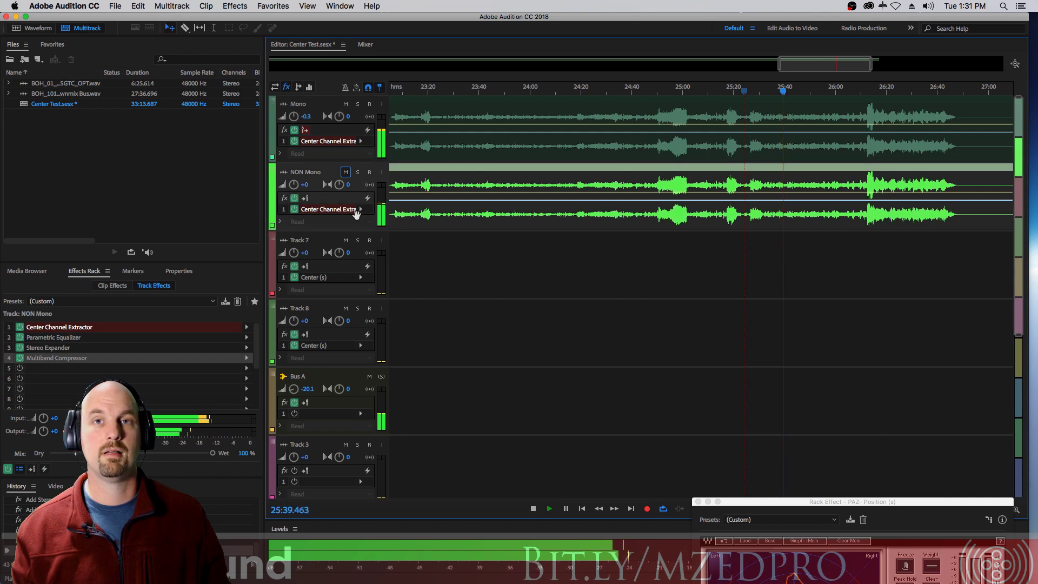
pyautogui.click(345, 173)
pyautogui.click(294, 130)
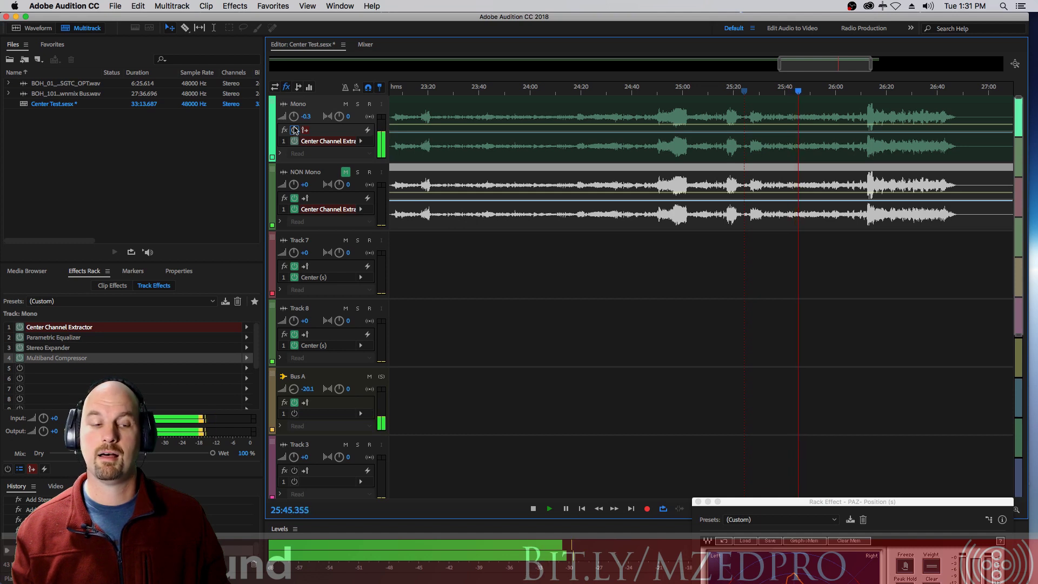
pyautogui.click(295, 130)
pyautogui.click(345, 173)
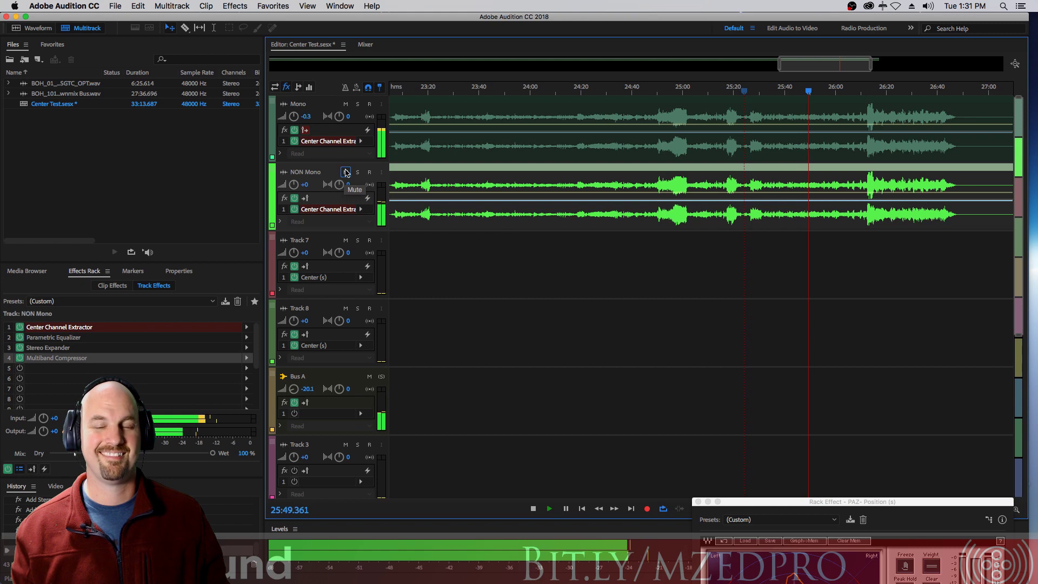
pyautogui.click(346, 172)
pyautogui.click(295, 129)
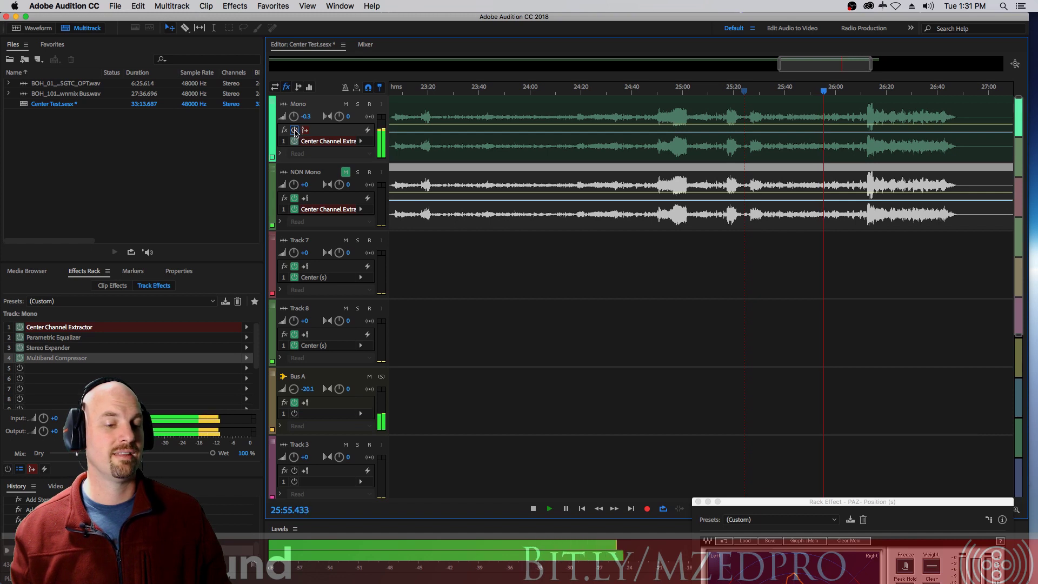
pyautogui.click(294, 130)
pyautogui.click(346, 173)
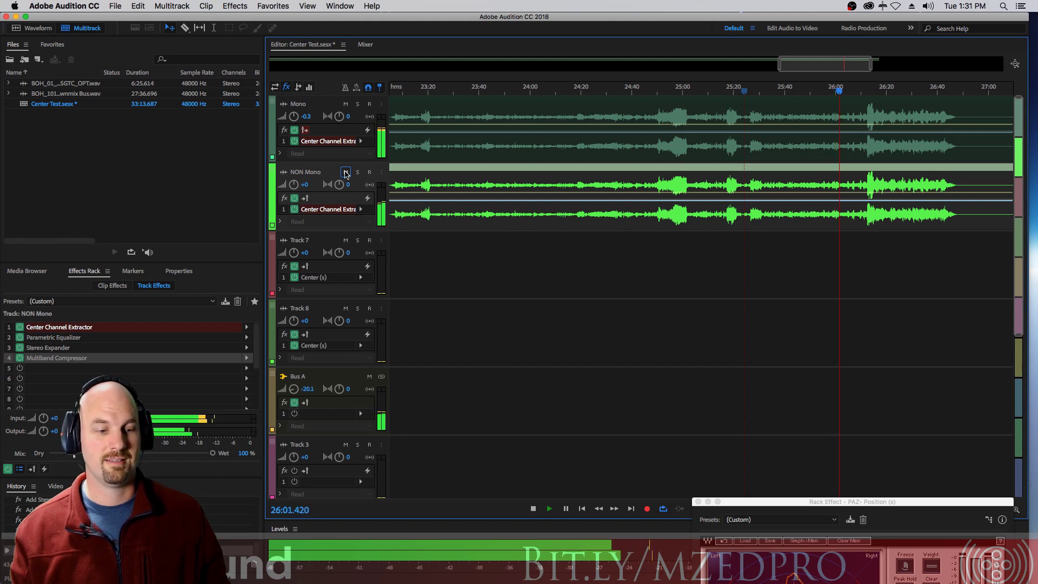
pyautogui.click(295, 131)
pyautogui.click(345, 172)
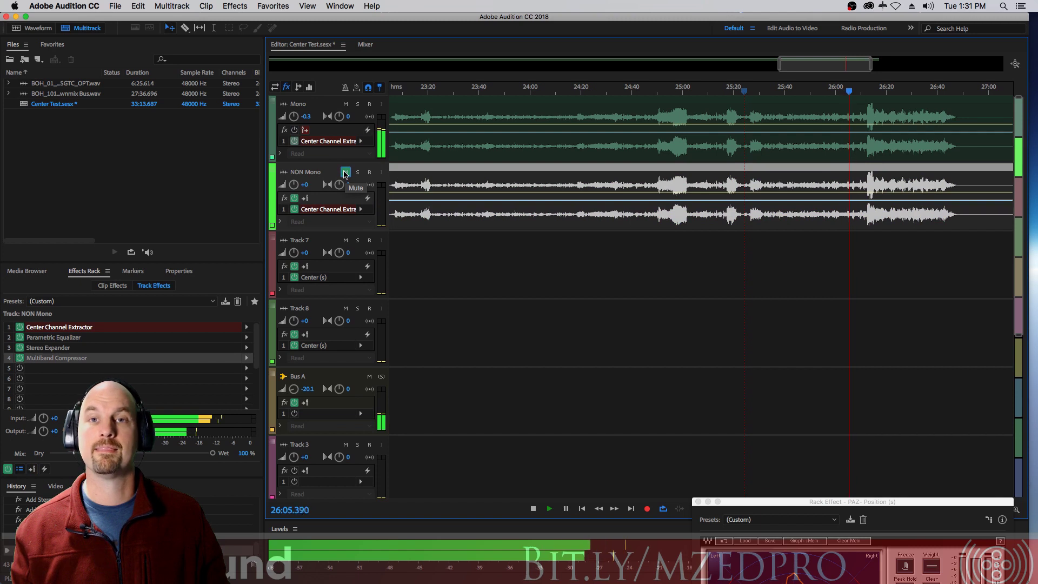
pyautogui.click(346, 172)
pyautogui.click(295, 131)
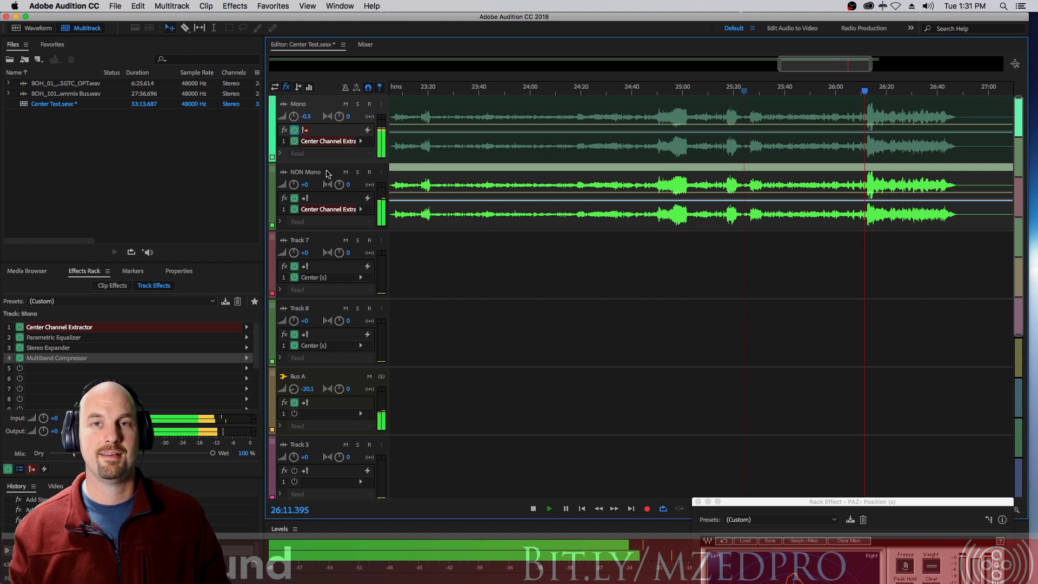
pyautogui.press('space')
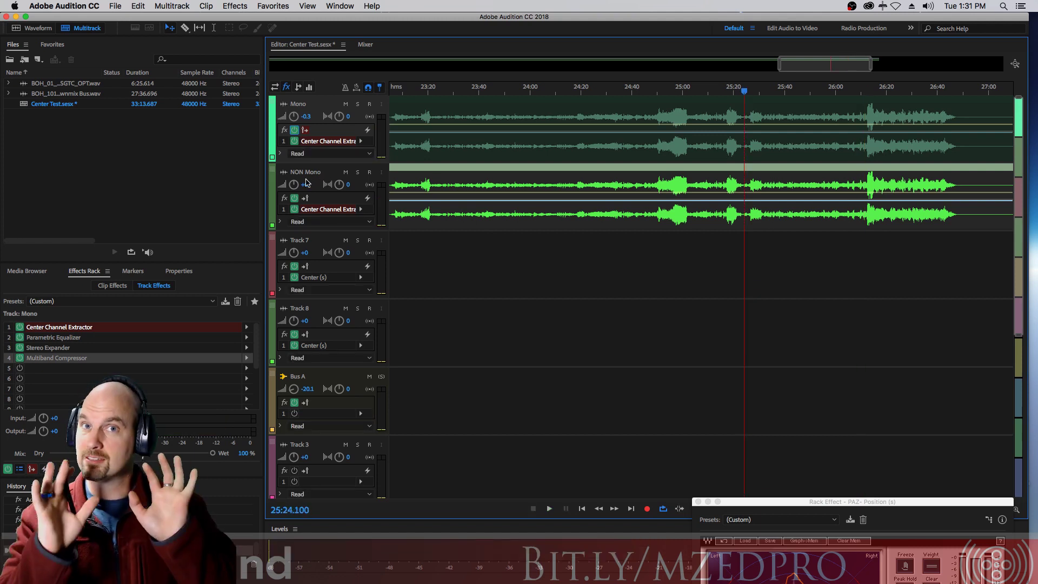